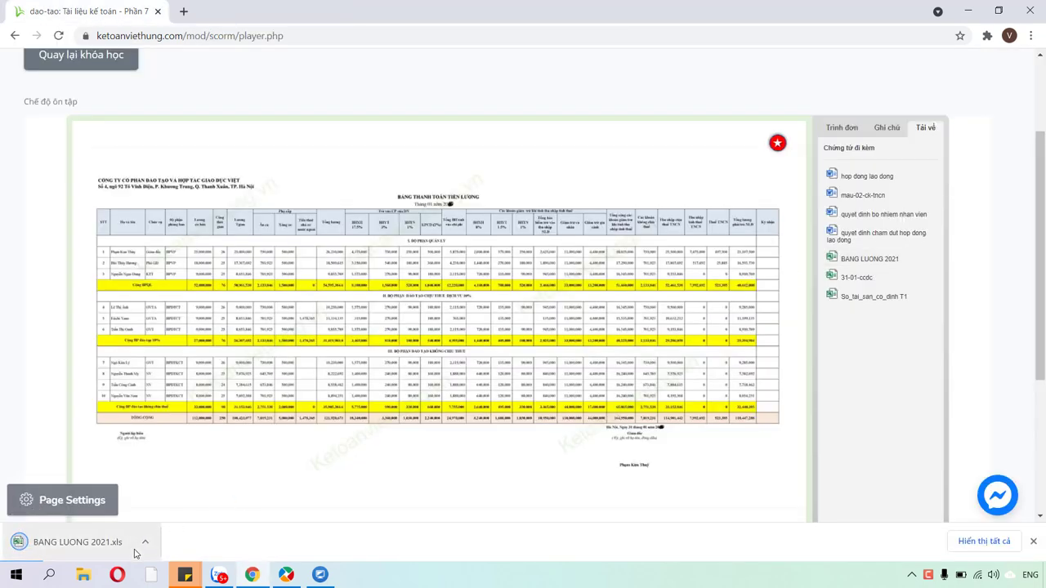
- Copy the downloaded BANG LUONG 2021 file from the Downloads folder to the desktop
click(143, 546)
click(211, 496)
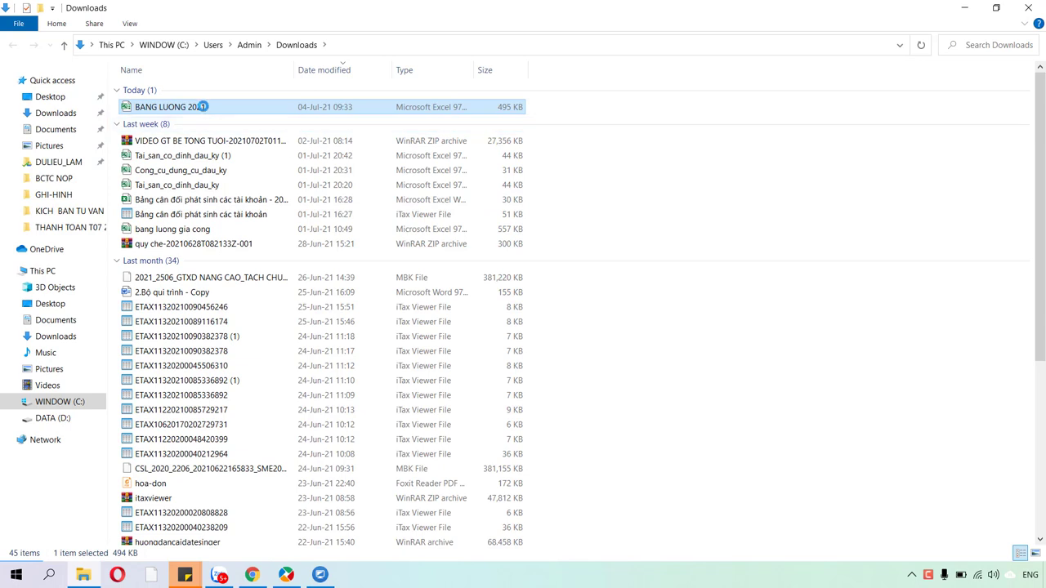
right_click(202, 105)
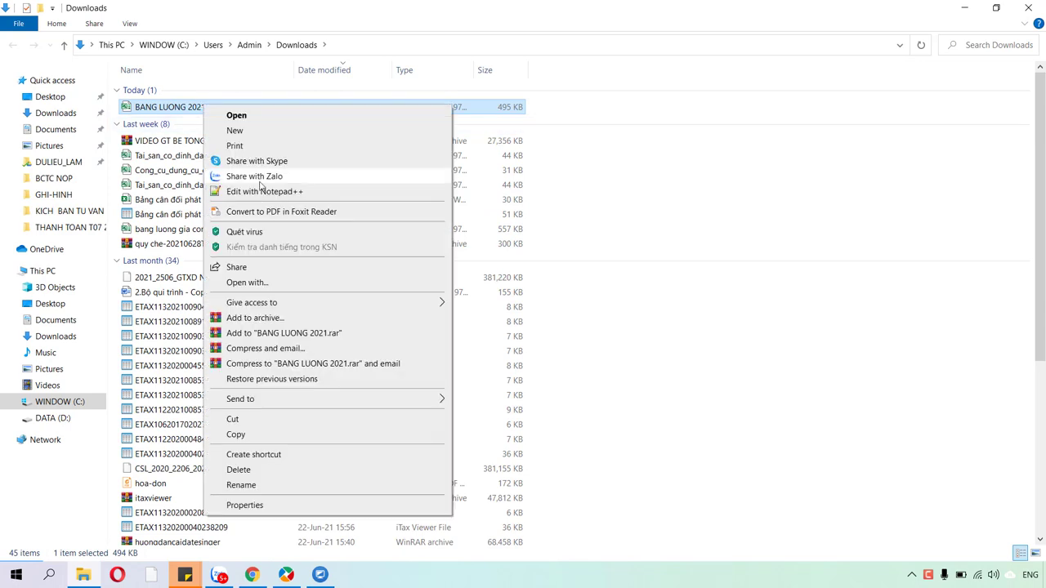
click(246, 430)
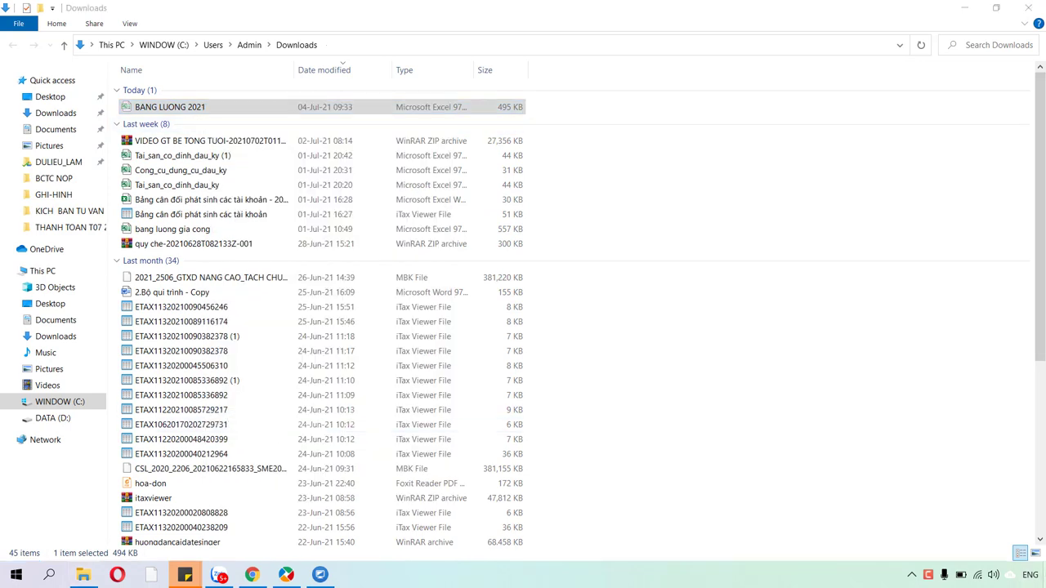
key(super+d)
right_click(456, 178)
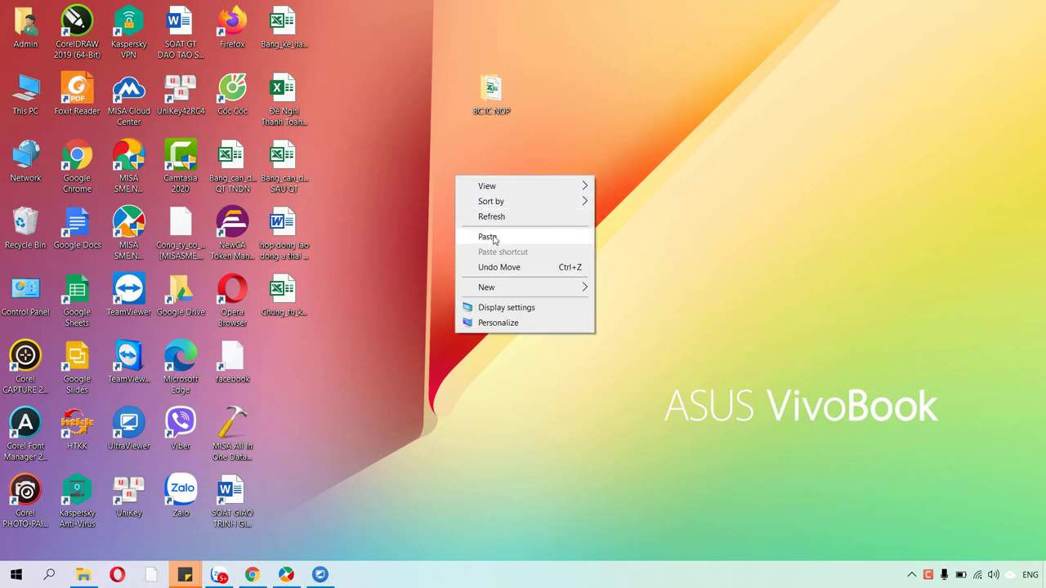
click(493, 236)
- Open the desktop copy of BANG LUONG 2021 in Excel and show its BL01 sheet
double_click(446, 168)
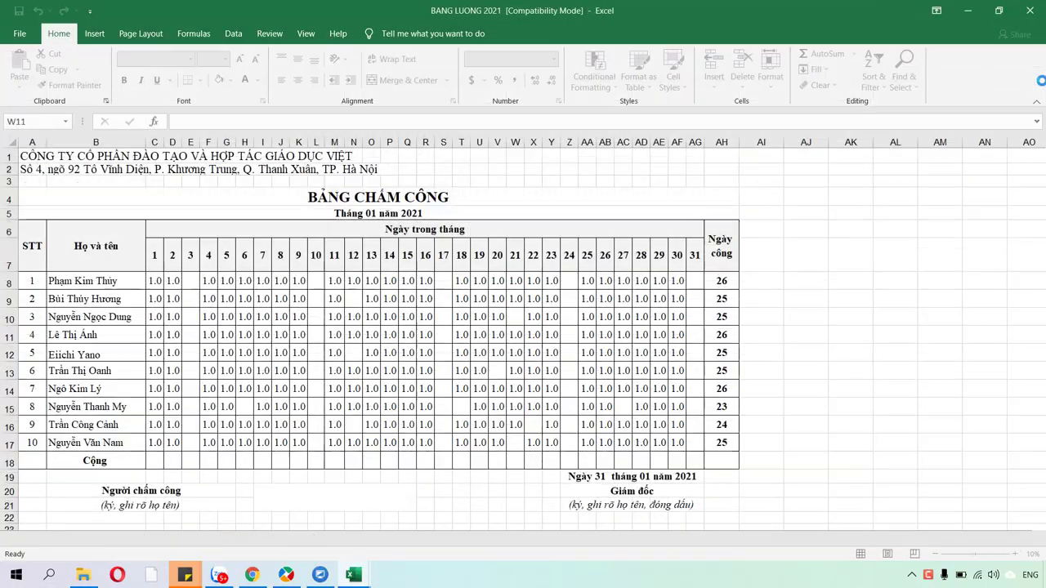
click(115, 537)
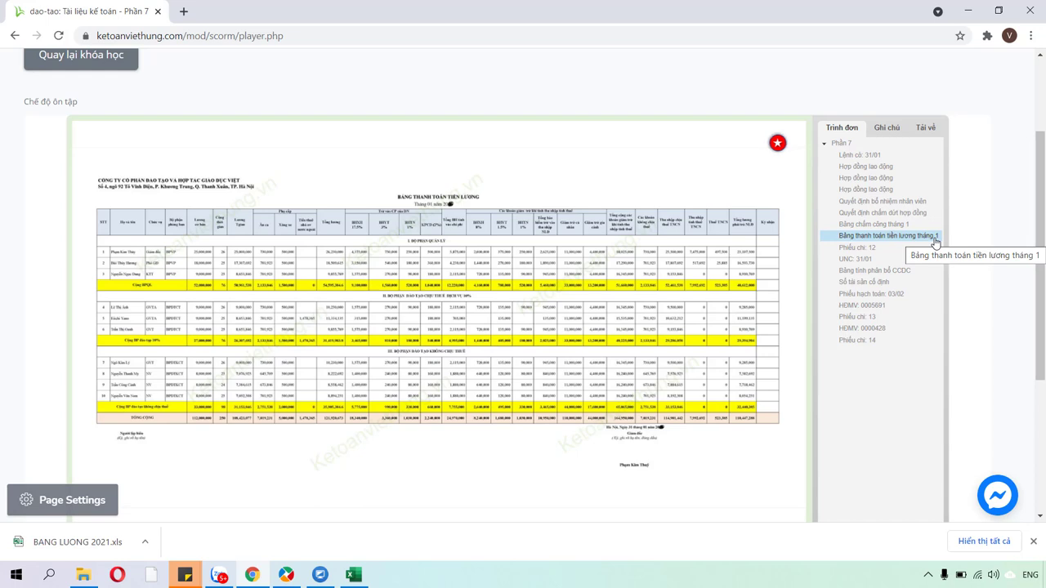
click(353, 576)
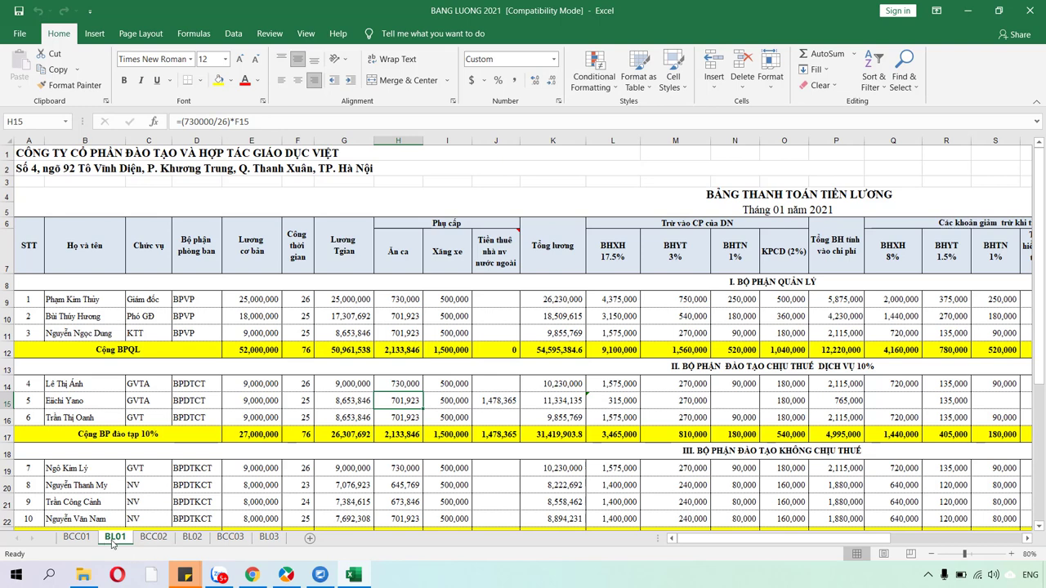
- Examine the management, 10% taxable training and non-taxable training sections of the January 2021 payroll
click(844, 288)
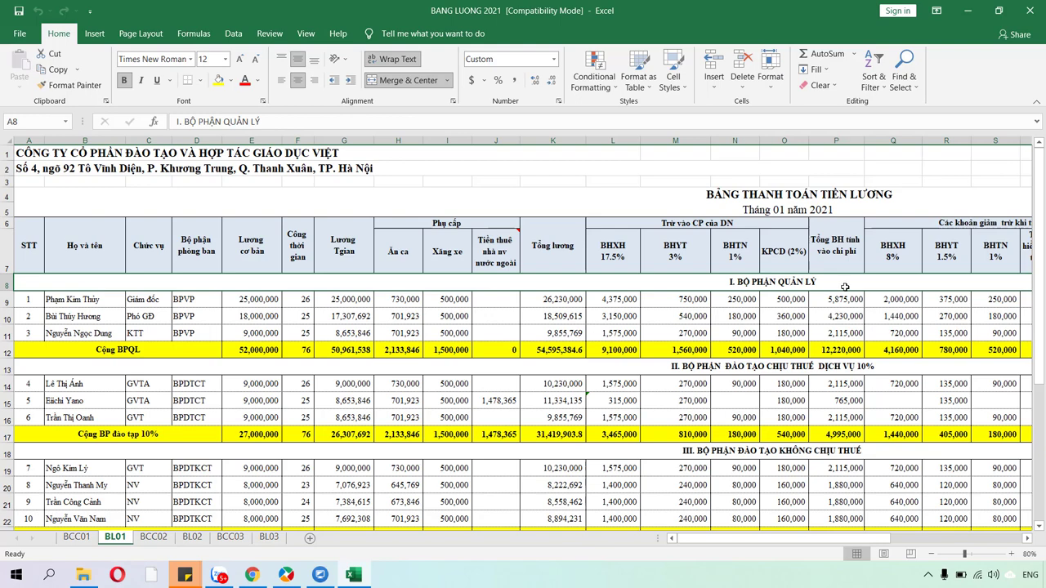
scroll(844, 288, down, 1)
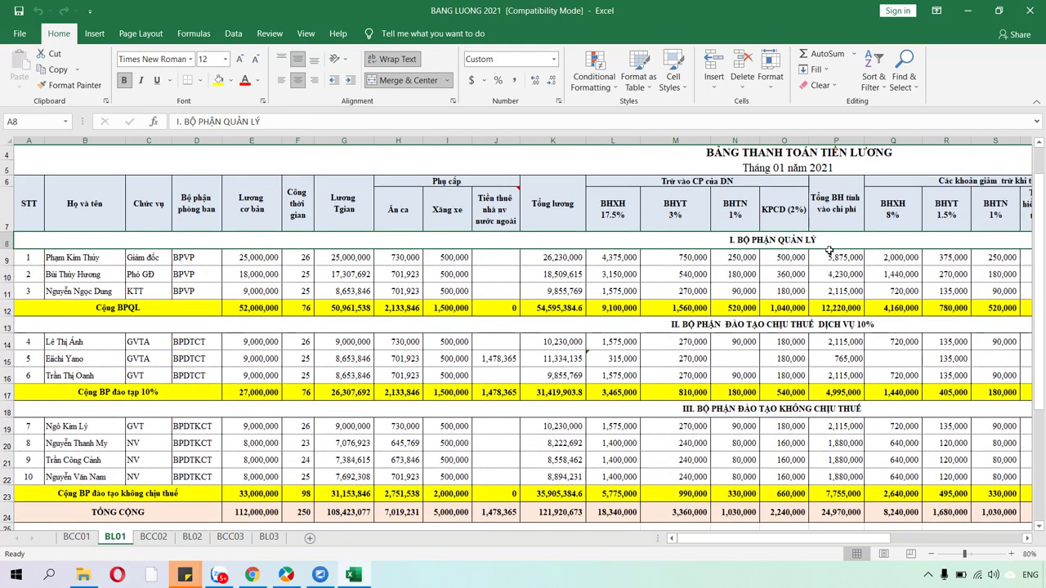
click(876, 323)
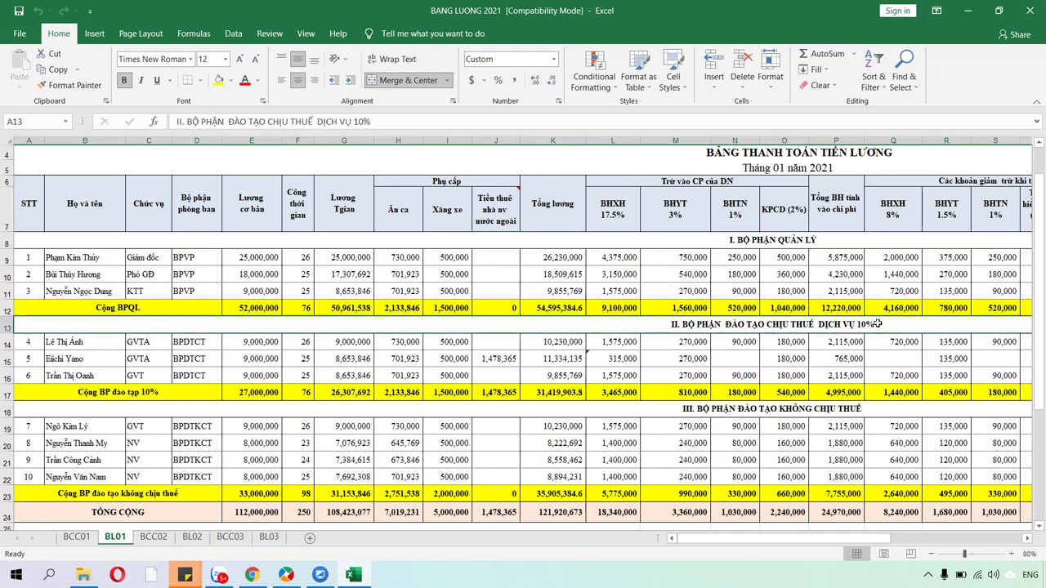
click(860, 406)
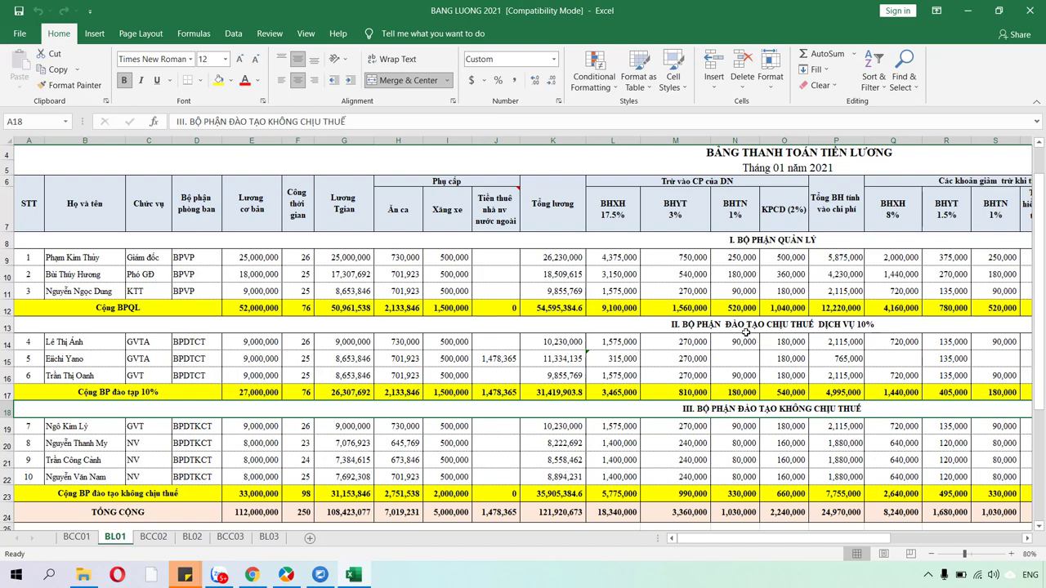
scroll(746, 344, down, 1)
scroll(746, 344, down, 2)
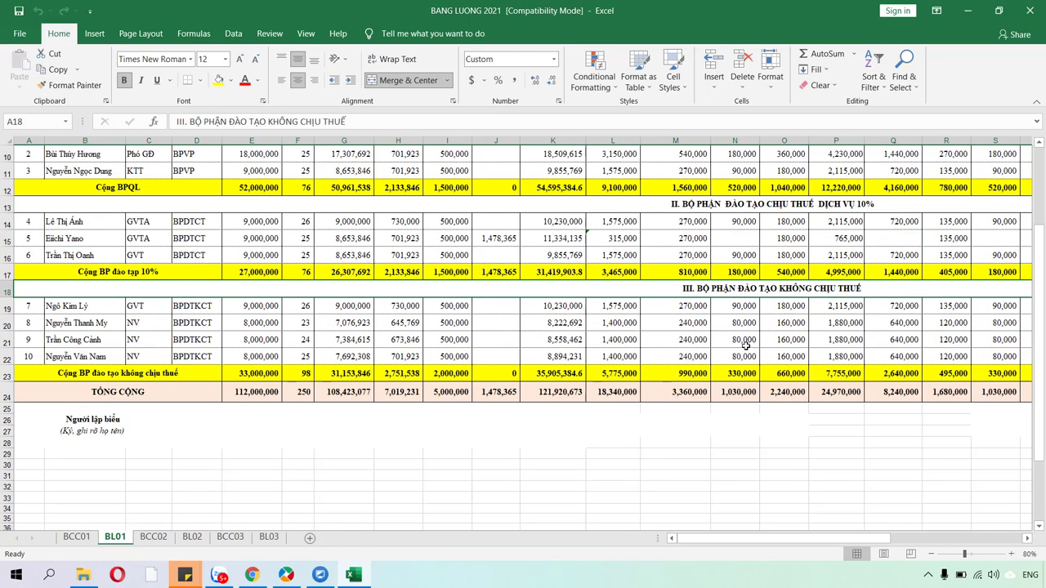
scroll(746, 344, up, 2)
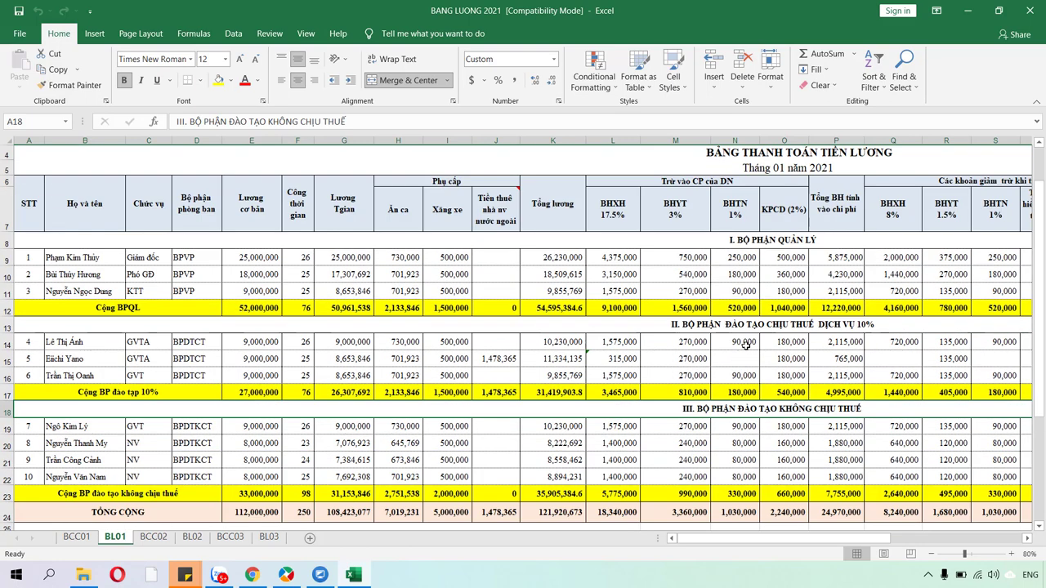
- Fill the Tổng lương header cell of the January payroll with yellow
click(562, 215)
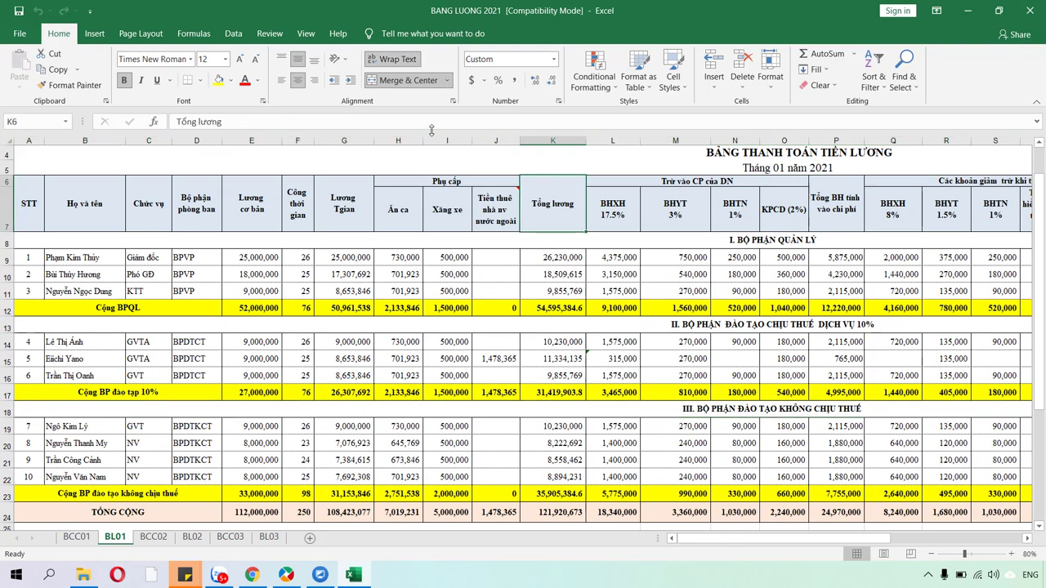
click(219, 81)
click(581, 311)
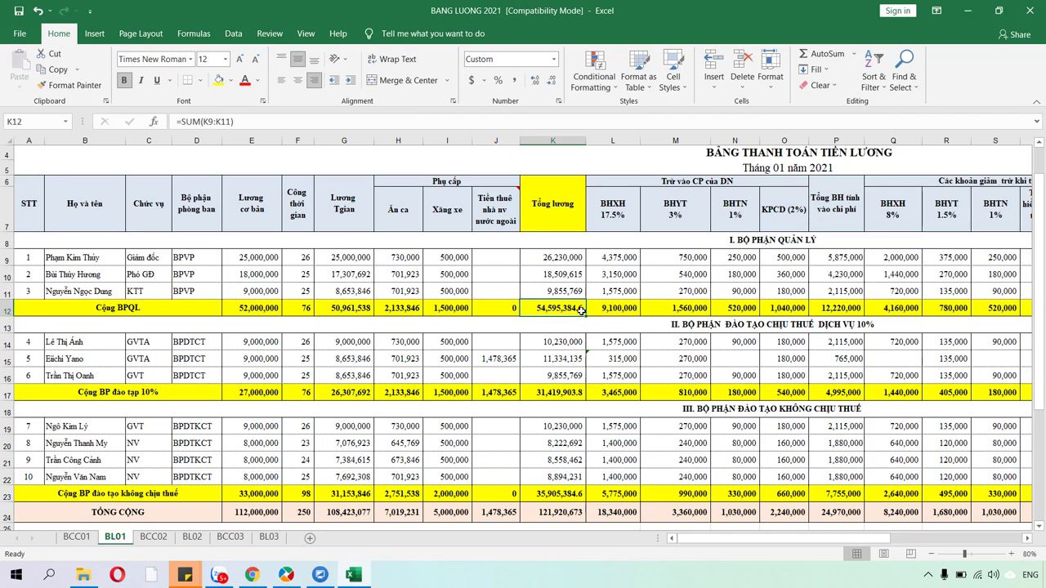
- Examine the Tổng lương subtotals of the three departments and the grand total in the January payroll
click(115, 307)
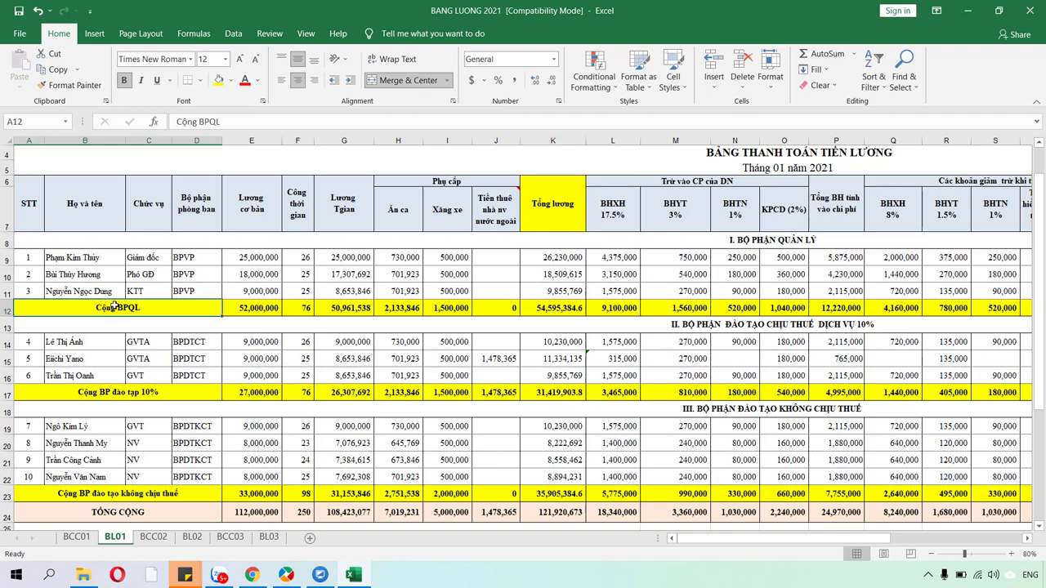
click(563, 310)
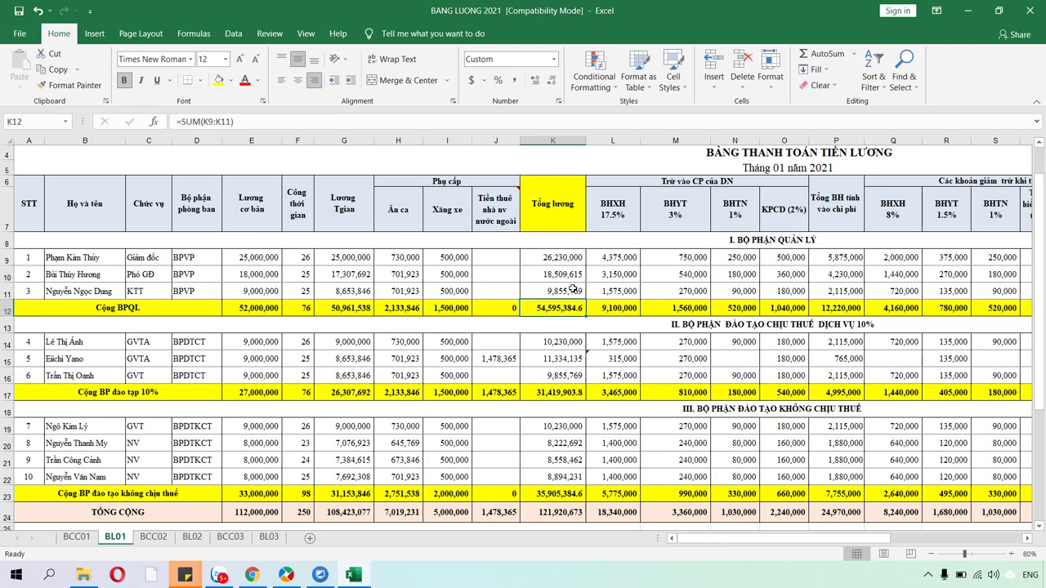
click(766, 239)
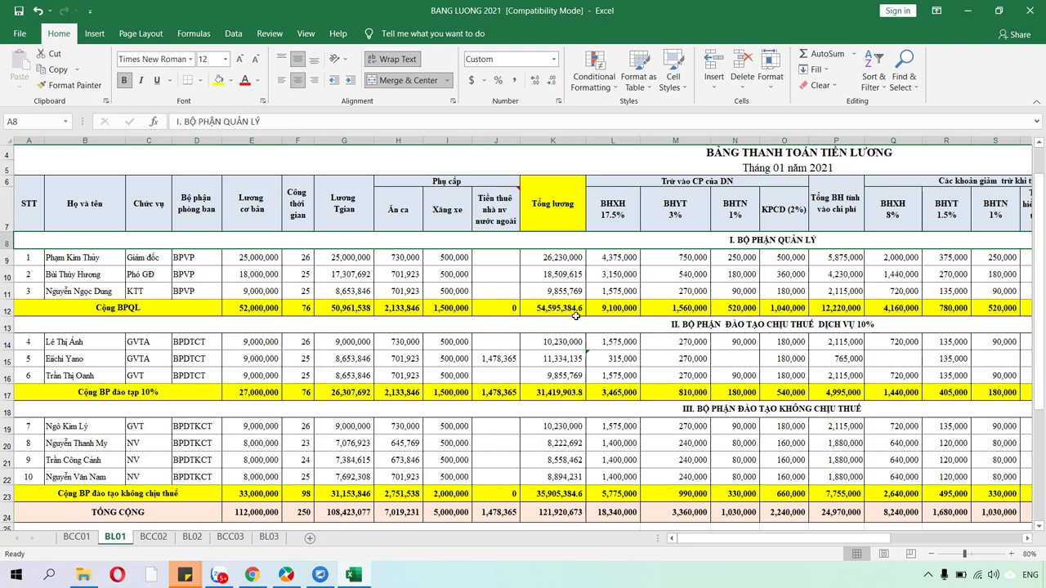
click(566, 392)
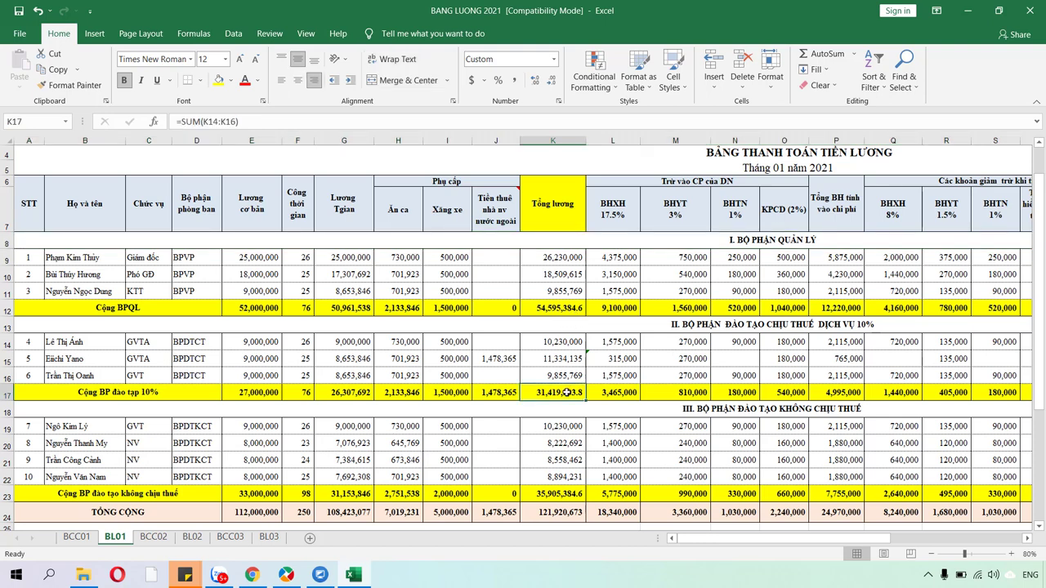
click(83, 396)
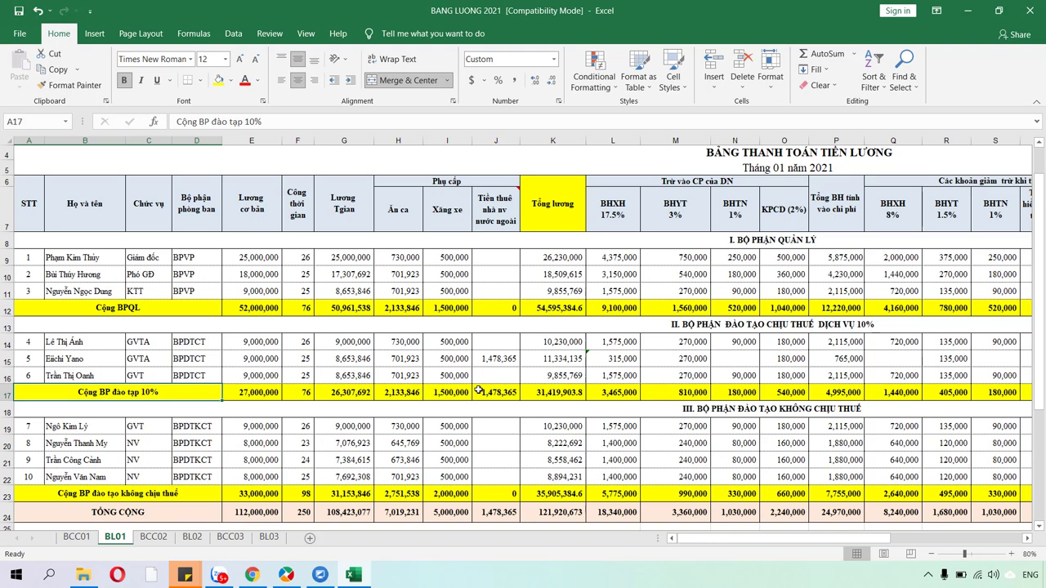
click(549, 394)
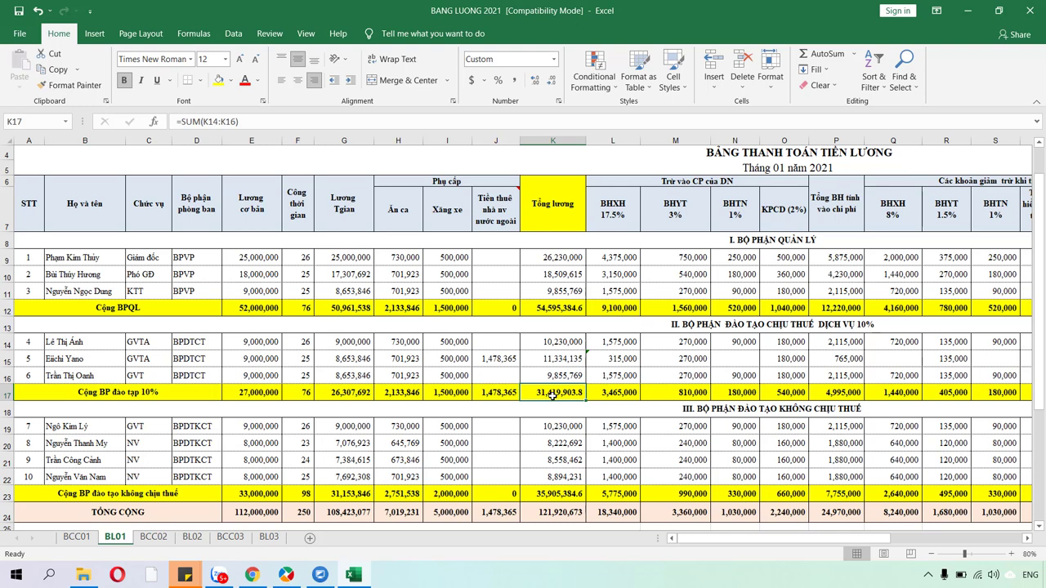
click(570, 495)
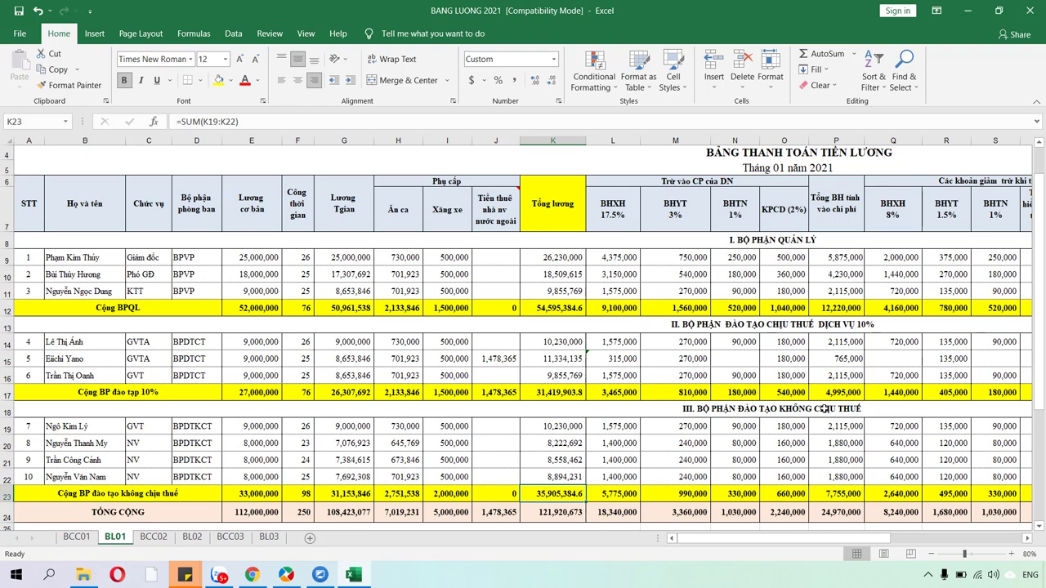
click(541, 513)
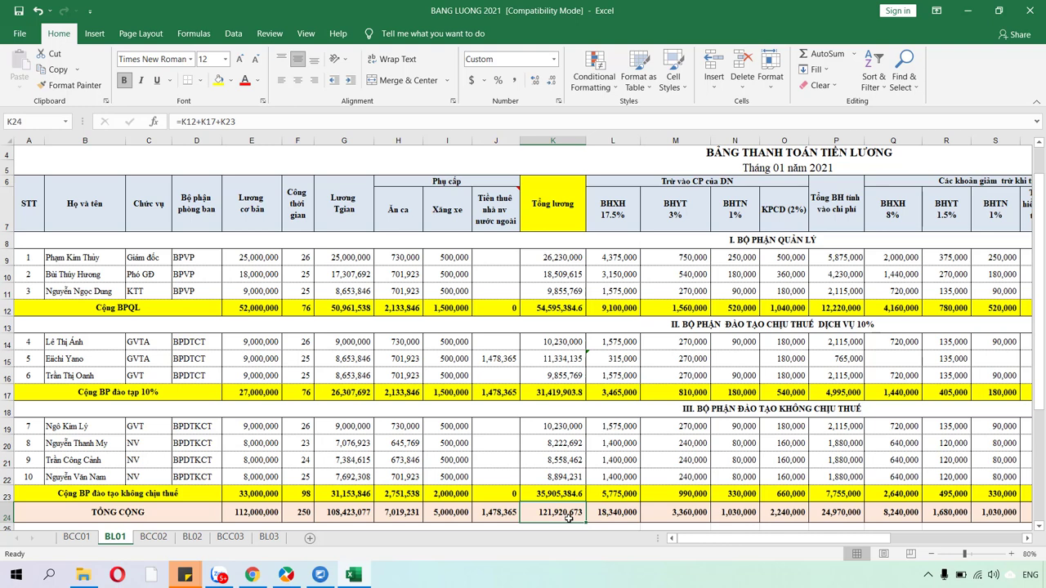
click(548, 308)
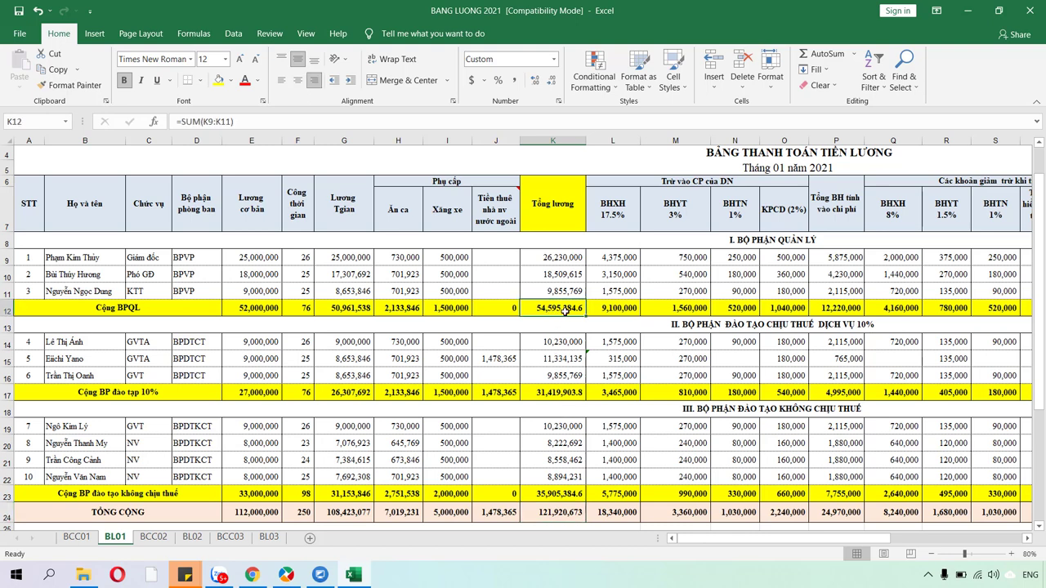
click(572, 392)
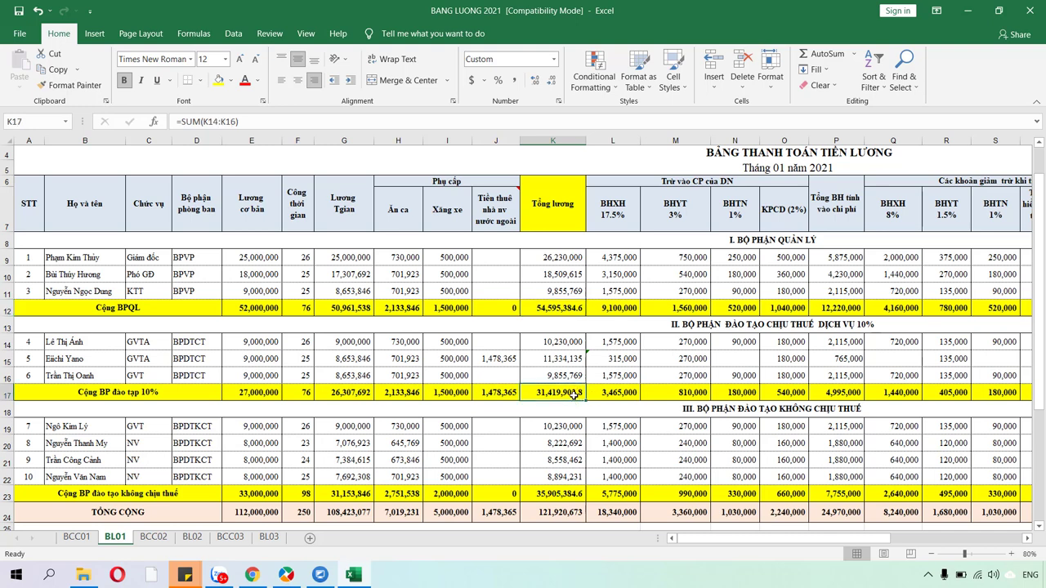
click(562, 496)
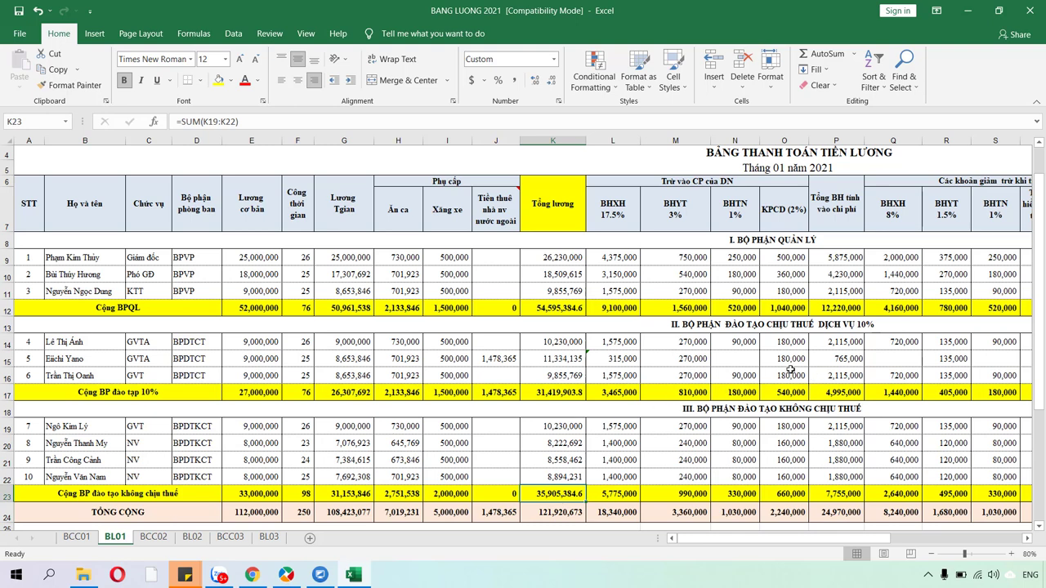
- Switch to MISA SME.NET, close the open deposit receipt and start a new Chứng từ nghiệp vụ khác voucher under Tổng hợp
mouse_move(285, 577)
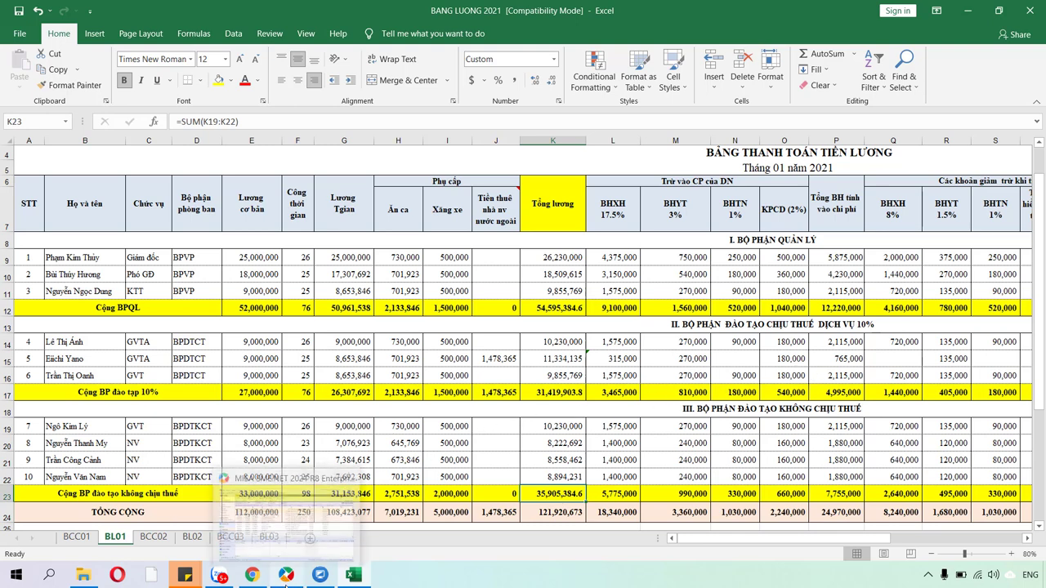
click(299, 523)
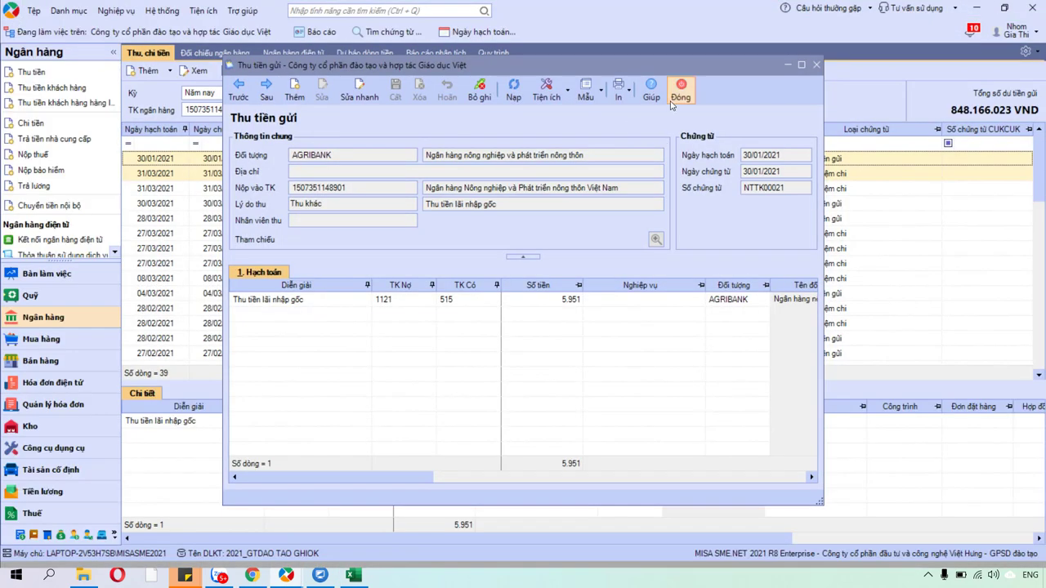
click(681, 90)
click(33, 536)
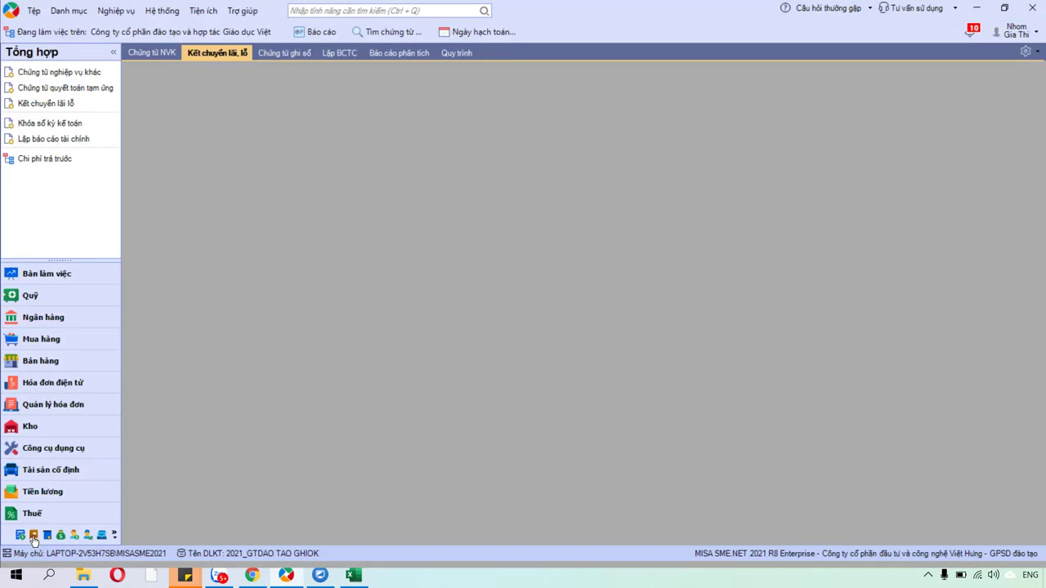
click(76, 72)
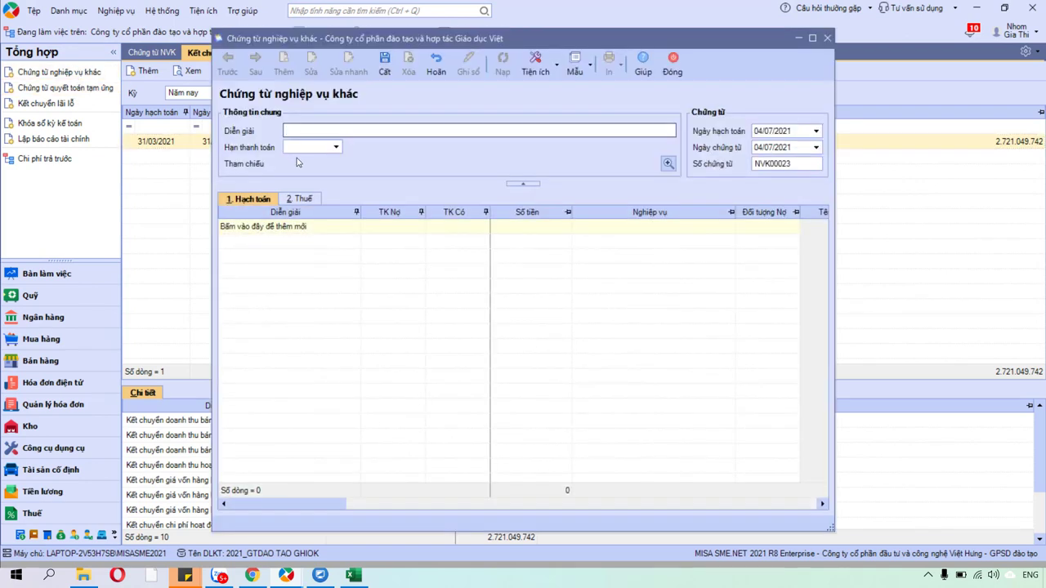
- Describe the voucher as "Trích tiền lương phải trả cho công nhân viên" and set its posting date to 31/01/2021
text(Trích tiền lương phải trả cho công nhân viên)
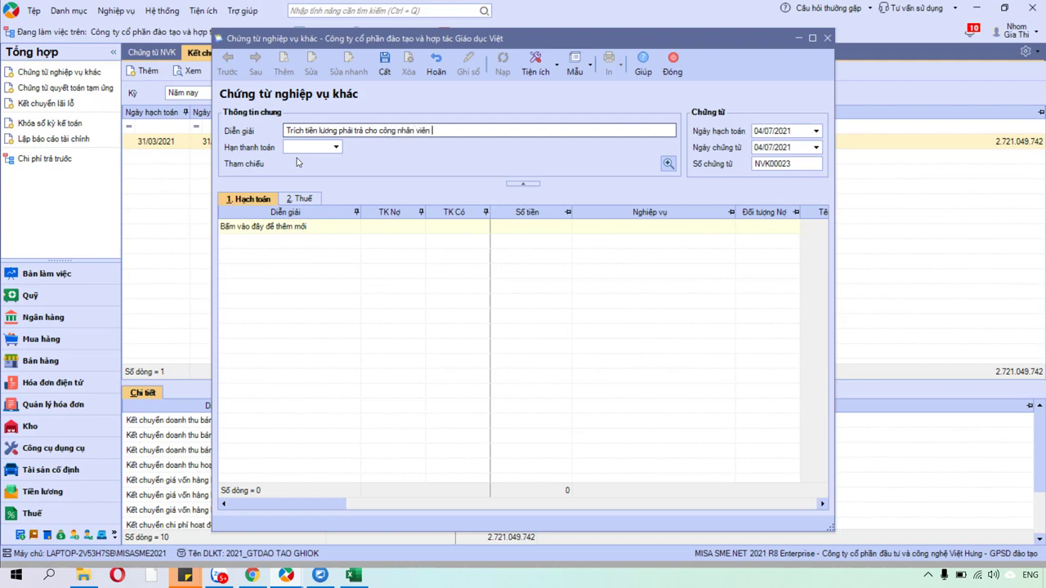
key(Tab)
key(Tab)
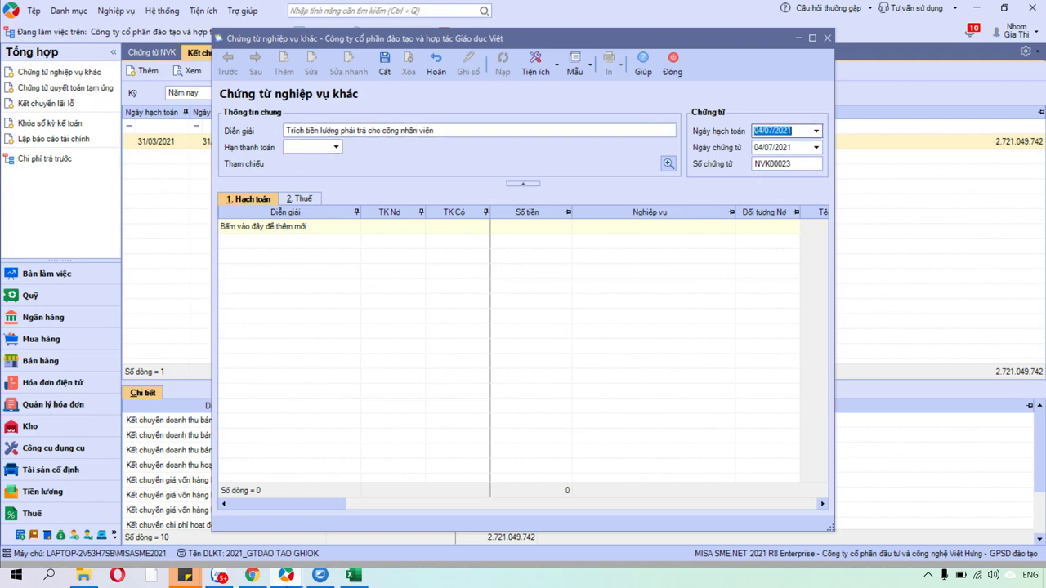
text(31/01/2021)
key(Tab)
- Add an accounting line to the voucher with debit account 6422 and credit account 334
click(351, 230)
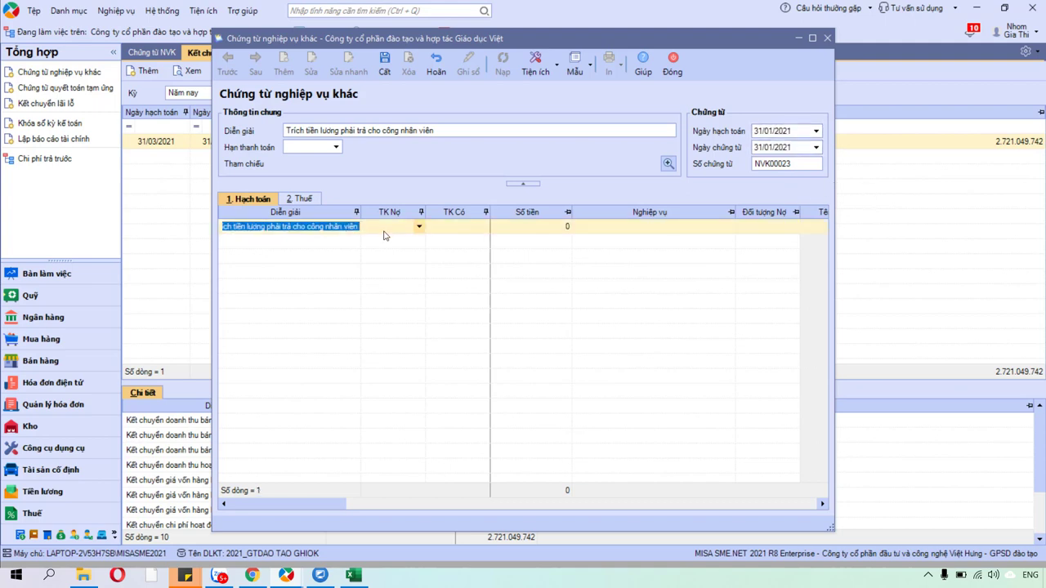
key(Tab)
text(6422)
key(Tab)
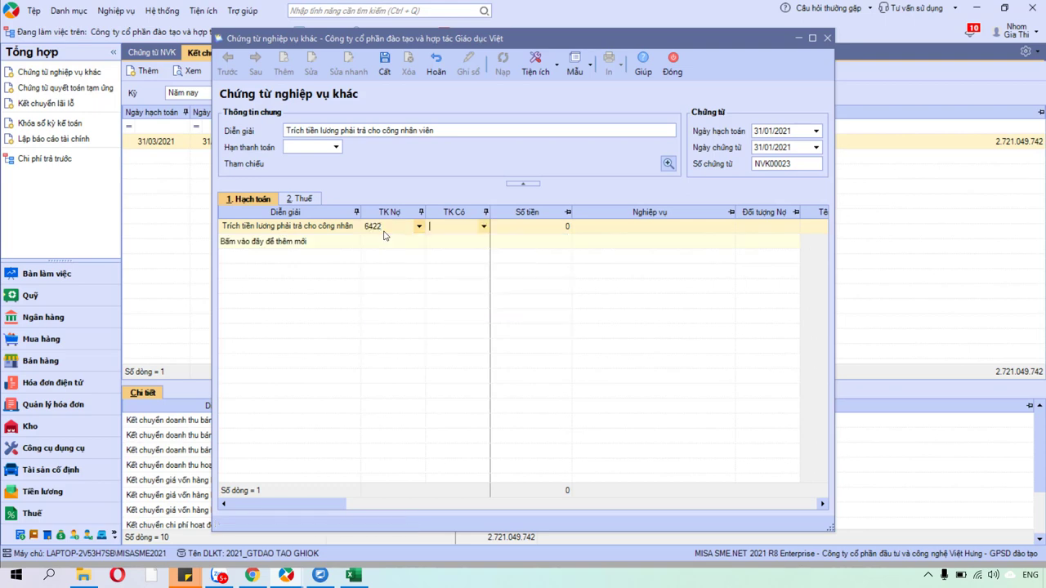
text(334)
key(Tab)
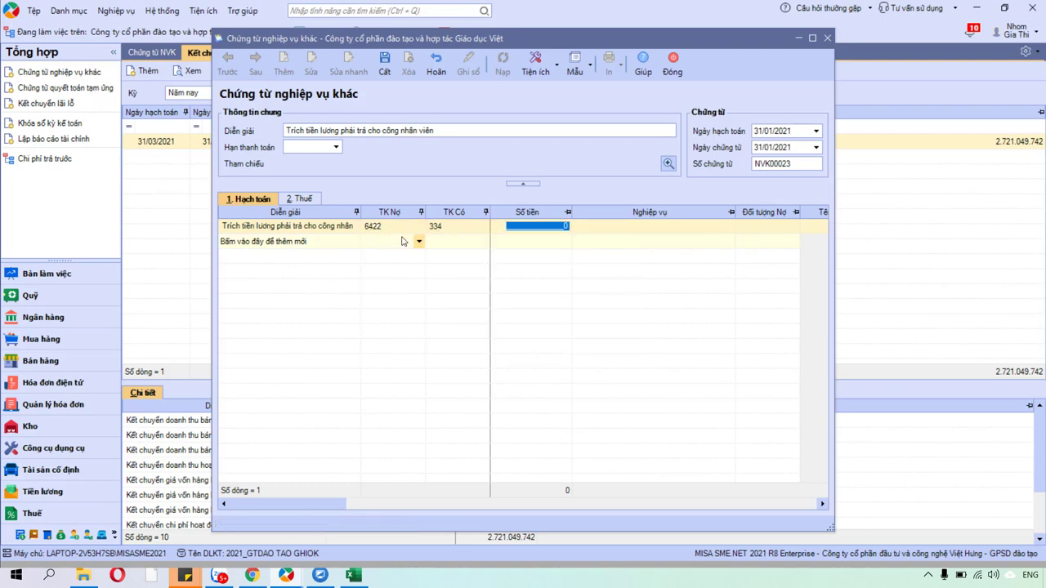
- Add a second accounting line to the voucher with debit account 154 and credit account 334
click(393, 241)
text(154)
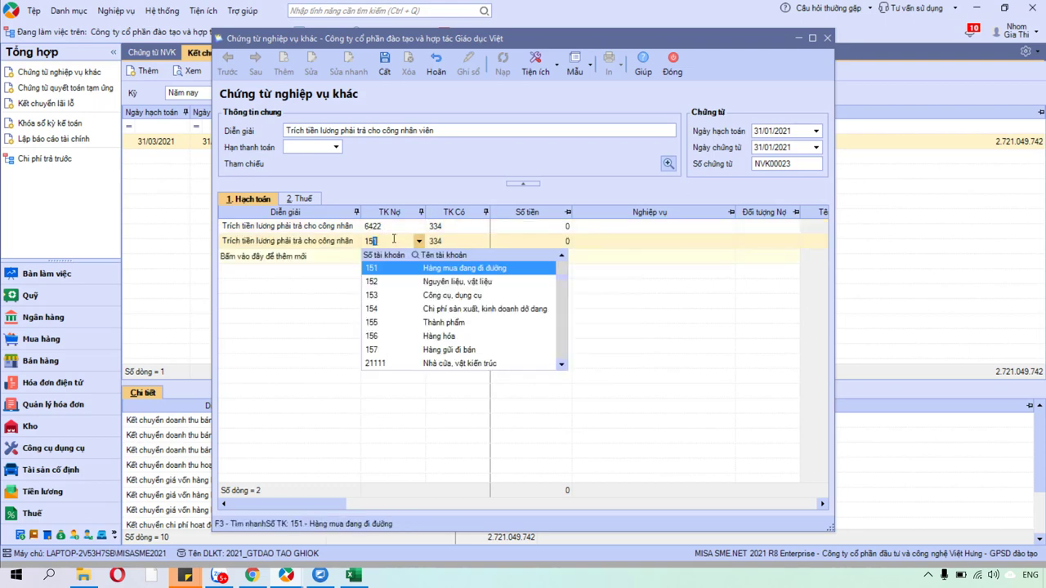
key(Tab)
click(386, 256)
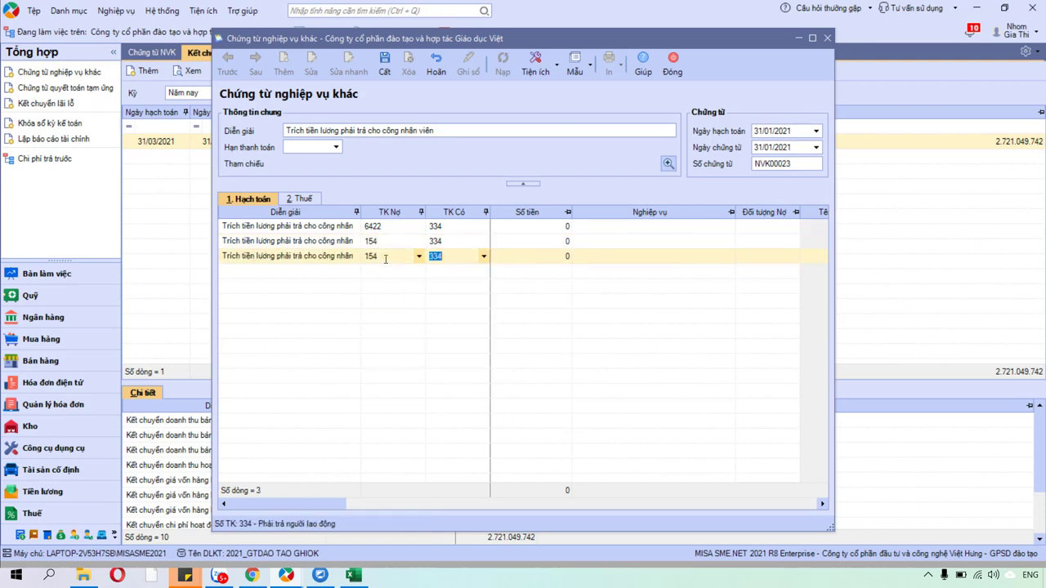
- Append "-Chịu 10%" to the description of the second accounting line
click(358, 228)
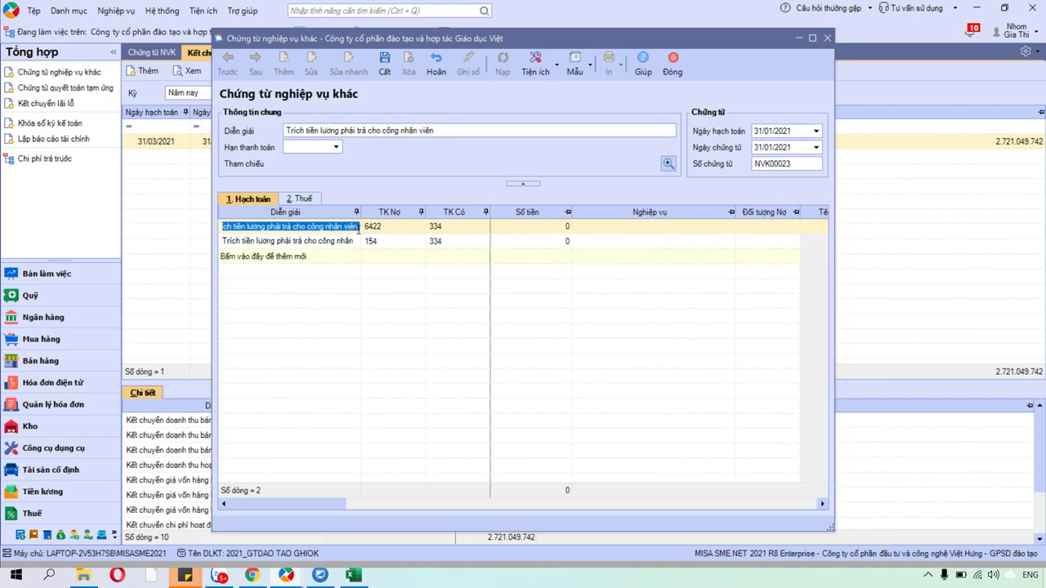
click(358, 228)
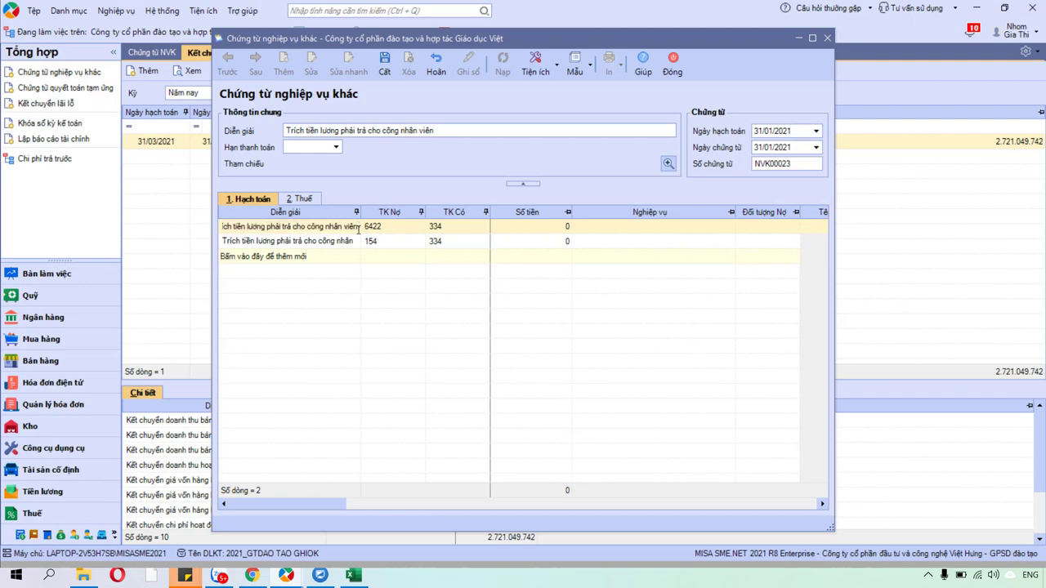
click(352, 241)
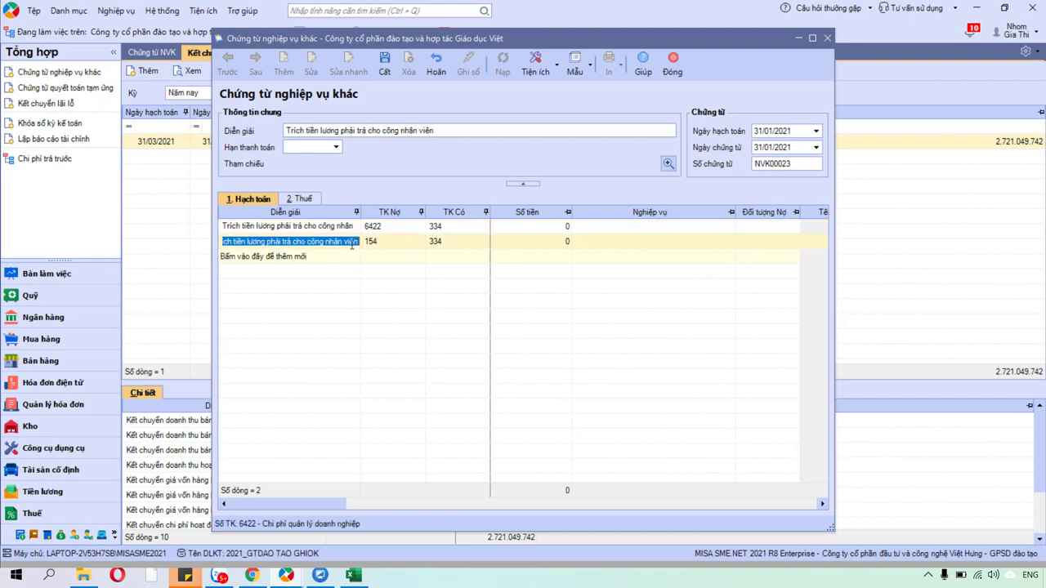
click(358, 241)
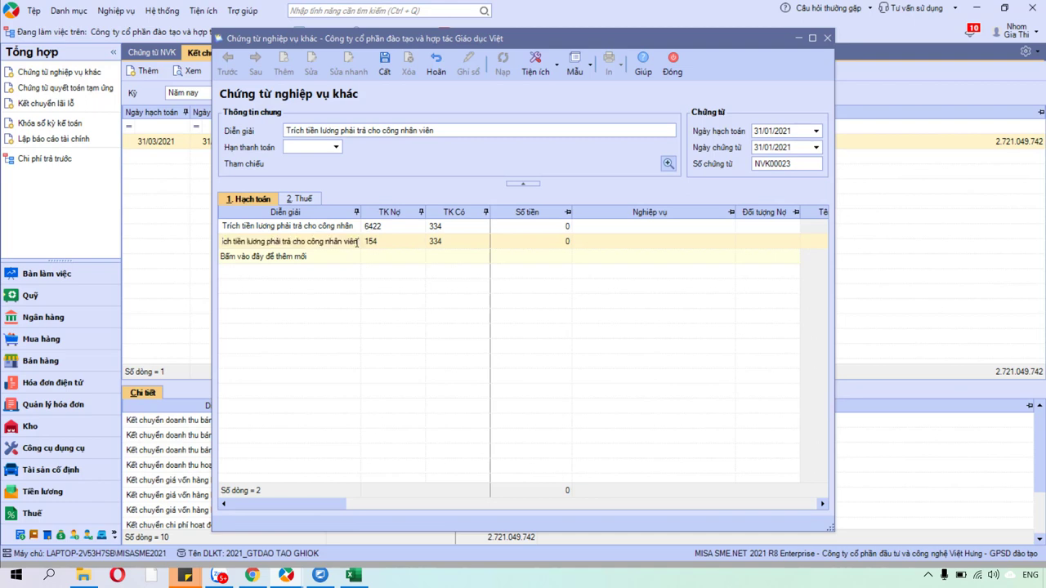
text(-Chi)
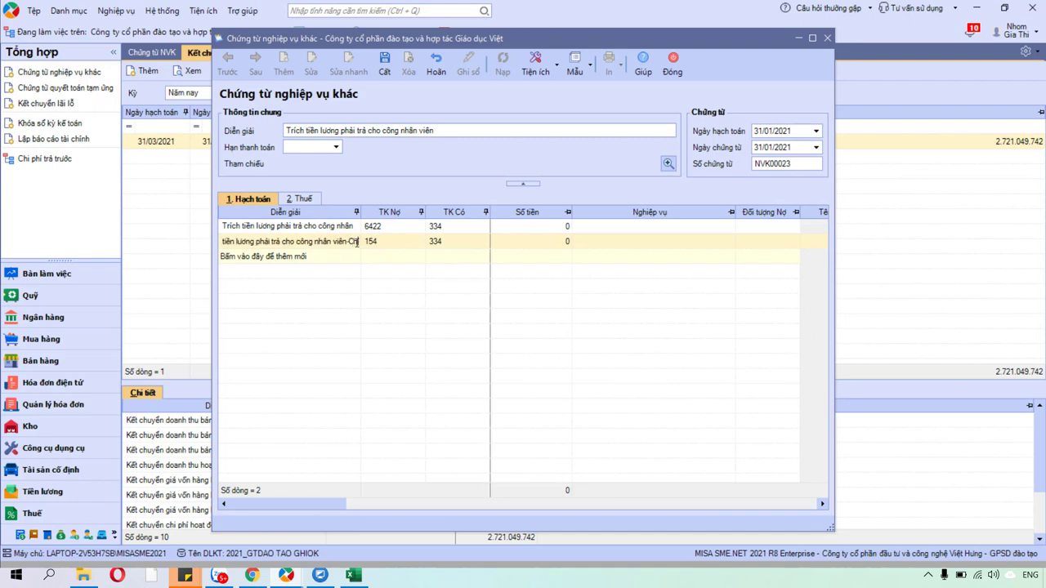
text(ịu 10%)
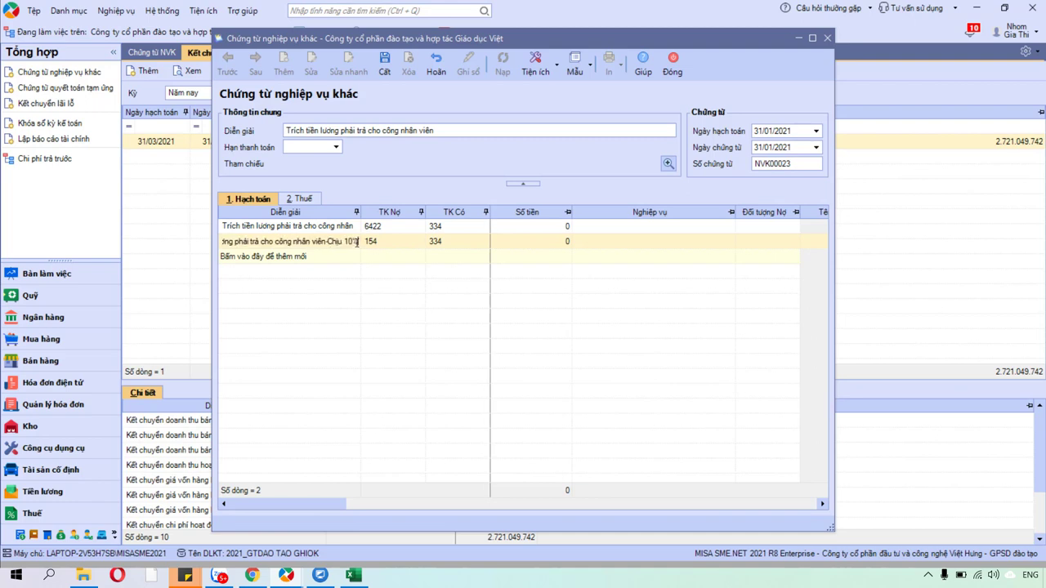
- Add a third 154/334 accounting line and replace "Chịu 10%" in its description with "KO CHIU THUẾ"
click(331, 256)
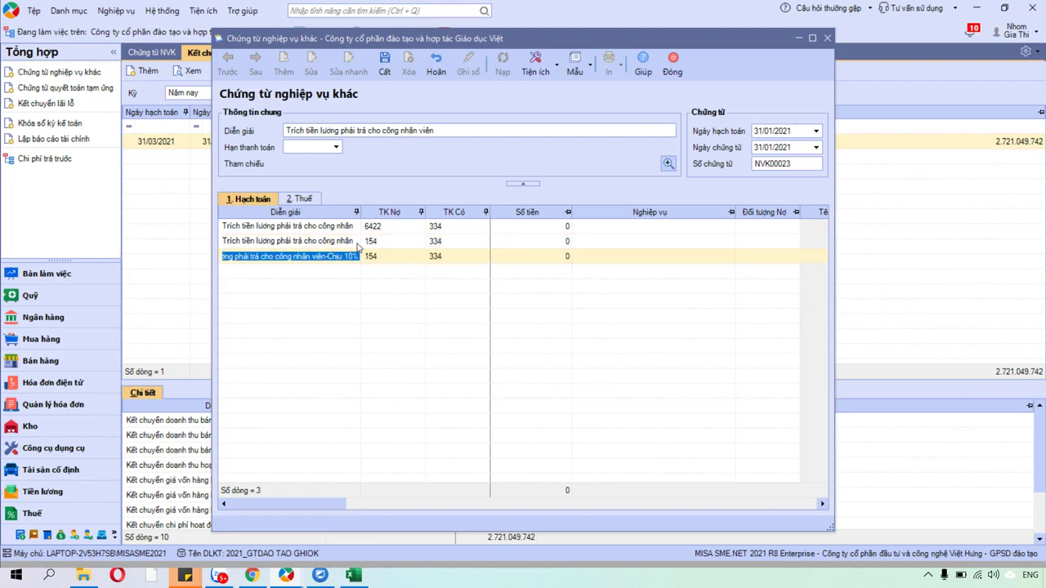
click(330, 258)
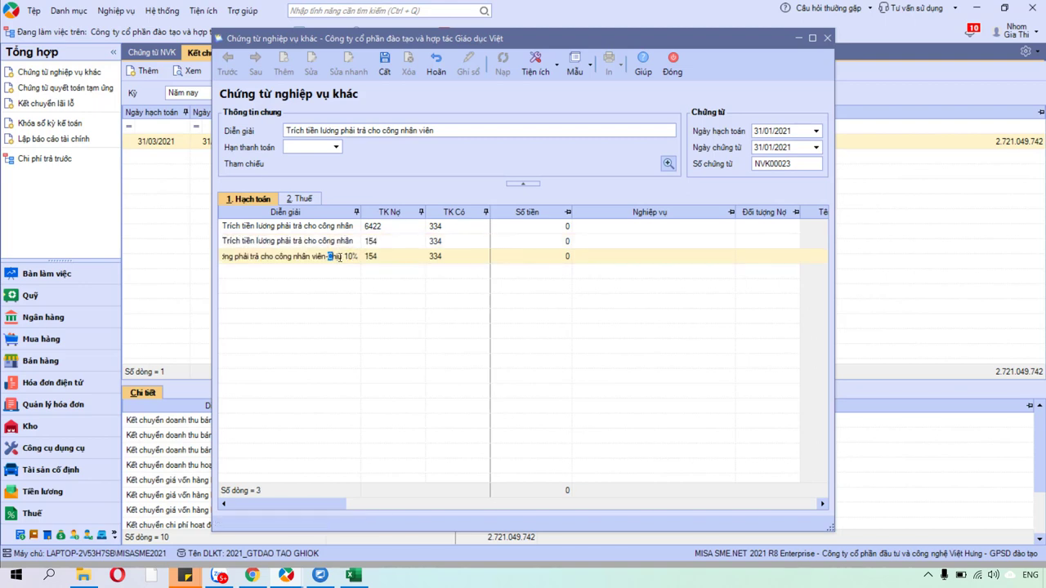
drag(329, 256, 364, 258)
text(KO CHIU THUẾ)
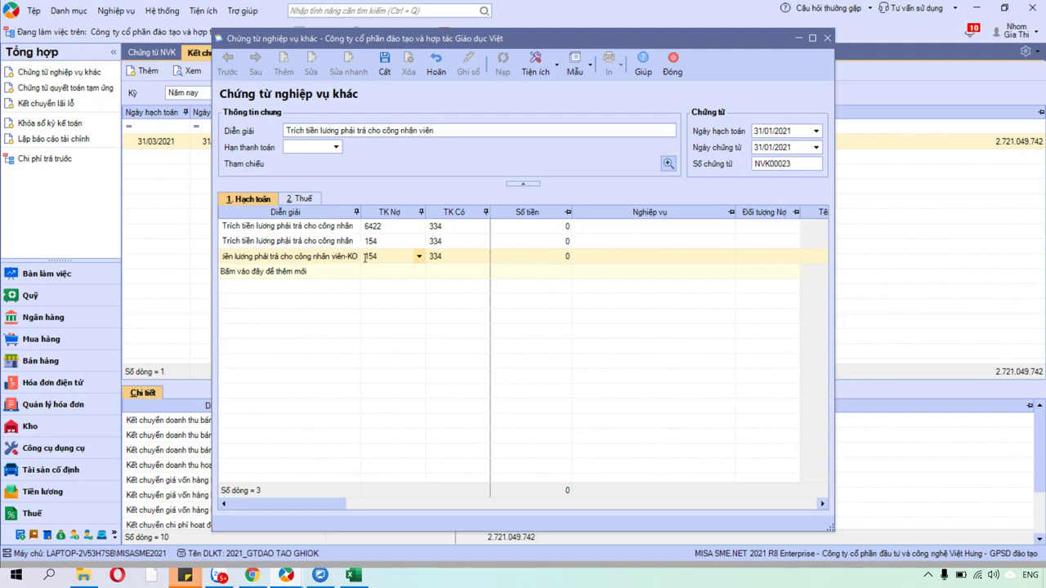
- Check the Cộng BPQL salary subtotal in the Excel payroll, then return to MISA SME.NET and review the line amounts in voucher NVK00002
click(546, 233)
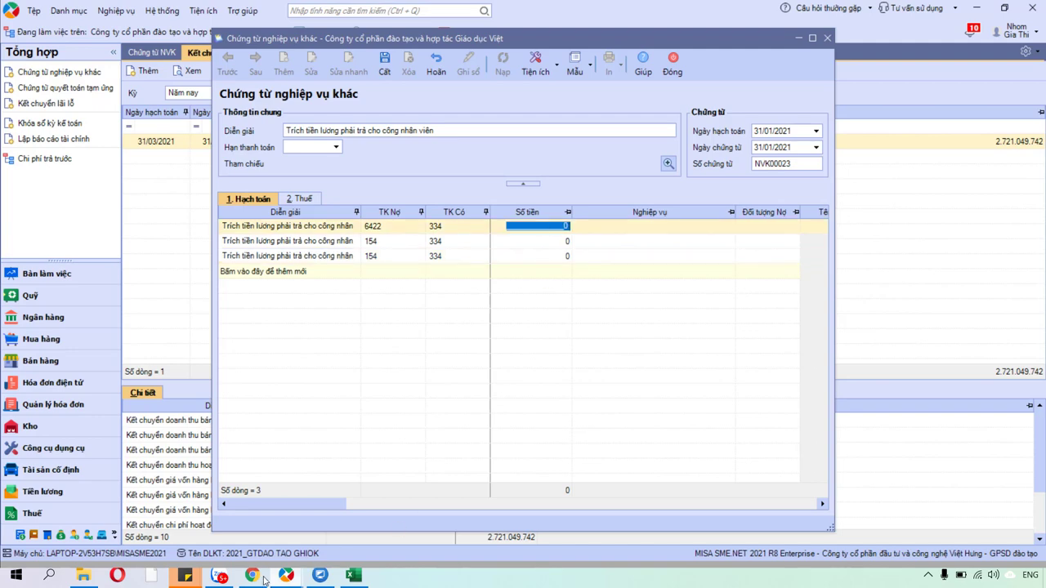
click(352, 575)
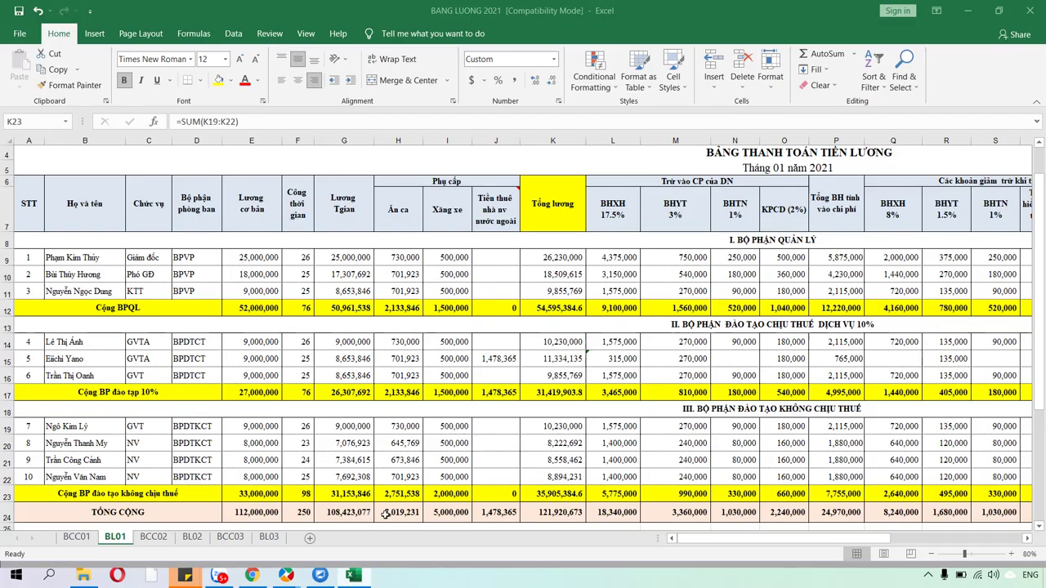
click(574, 315)
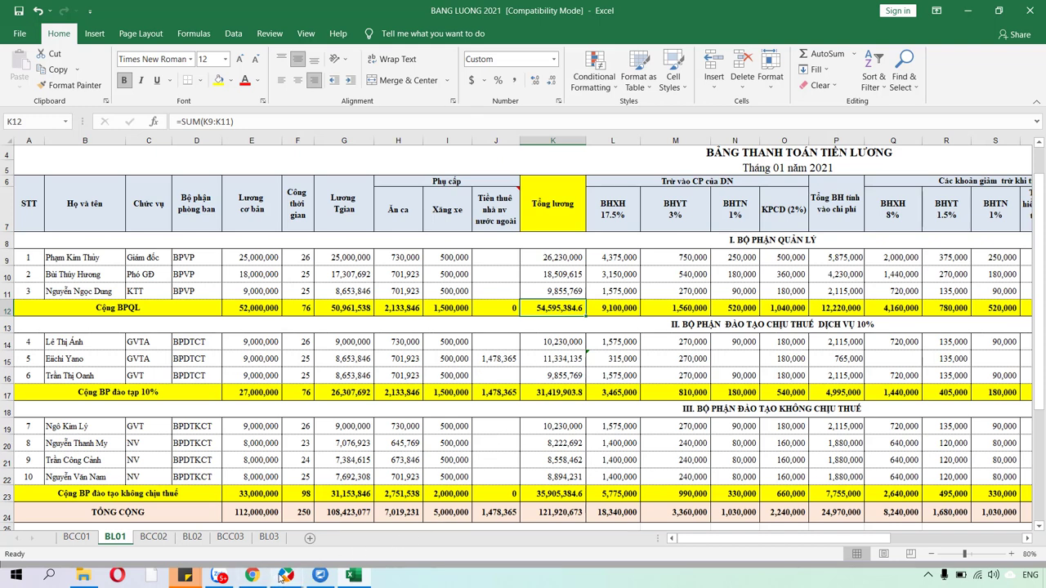
mouse_move(281, 576)
click(359, 515)
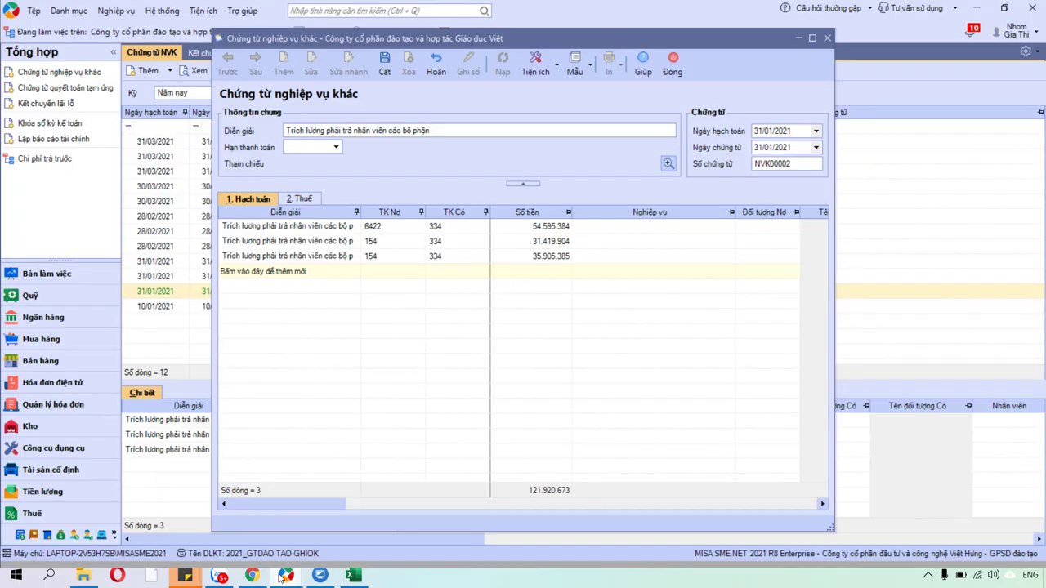
click(564, 242)
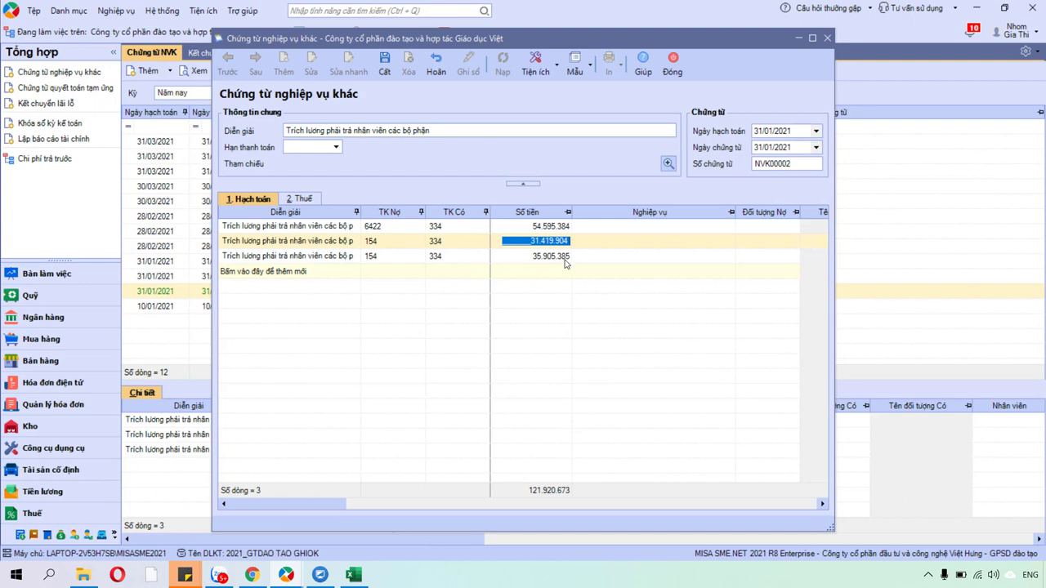
click(564, 256)
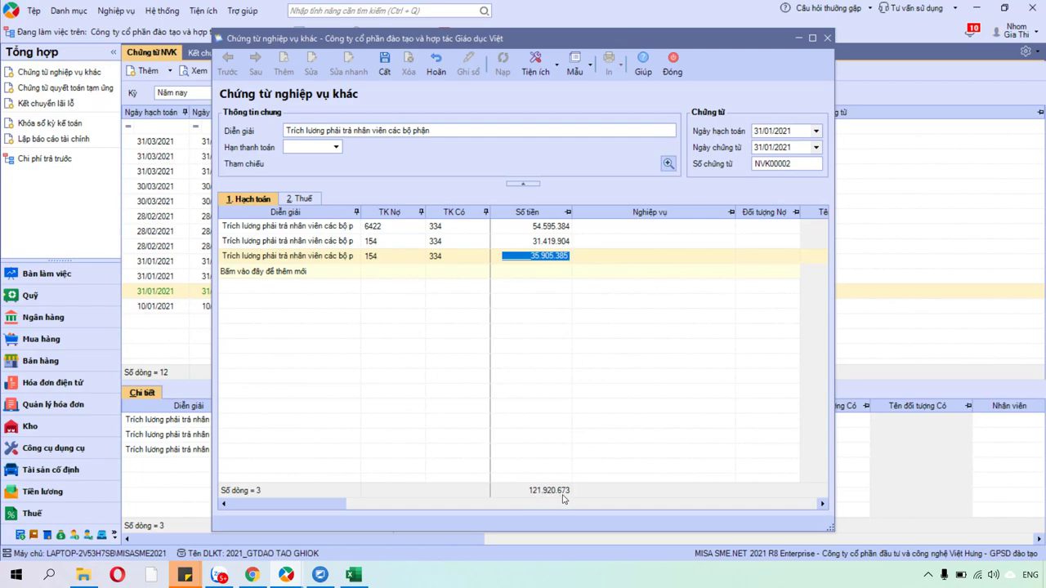
- Switch to the Excel payroll and colour the Tổng lương grand total in the TỔNG CỘNG row red
click(353, 575)
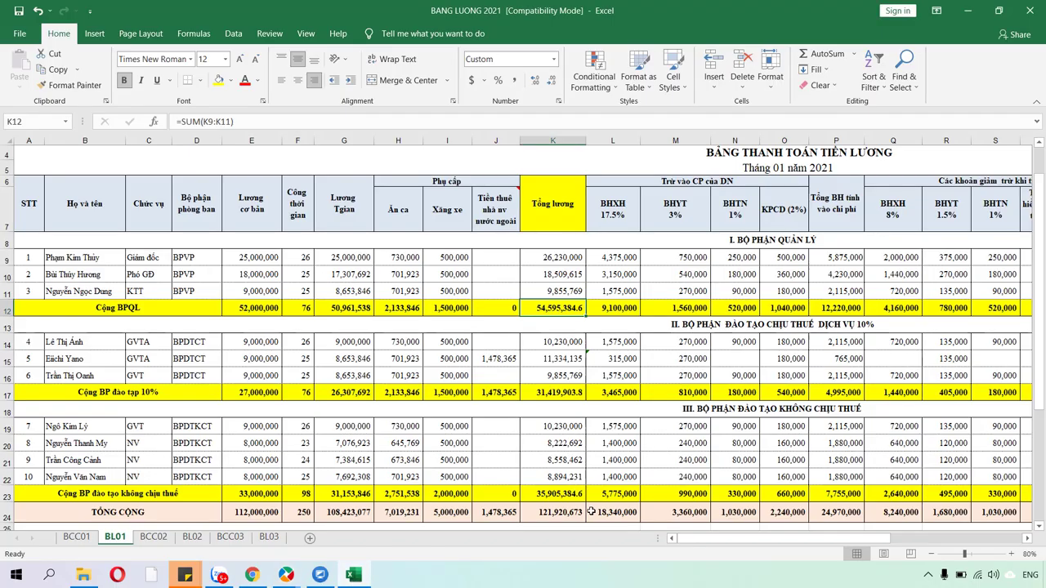
click(573, 513)
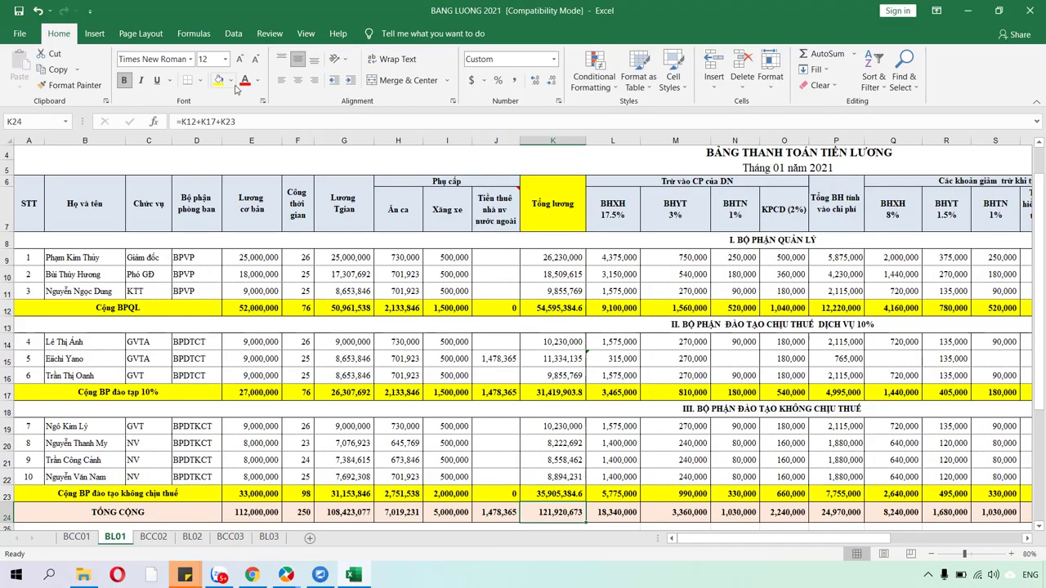
click(244, 80)
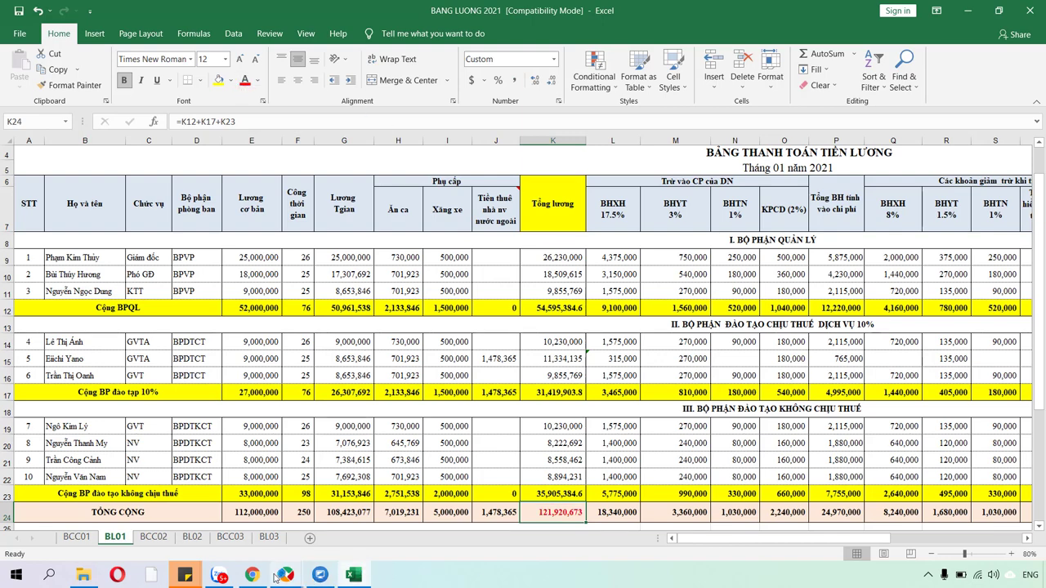
- Return to MISA SME.NET, maximize voucher NVK00002 and examine the Khoản mục CP and Công trình fields of both 154 lines
mouse_move(285, 575)
click(367, 534)
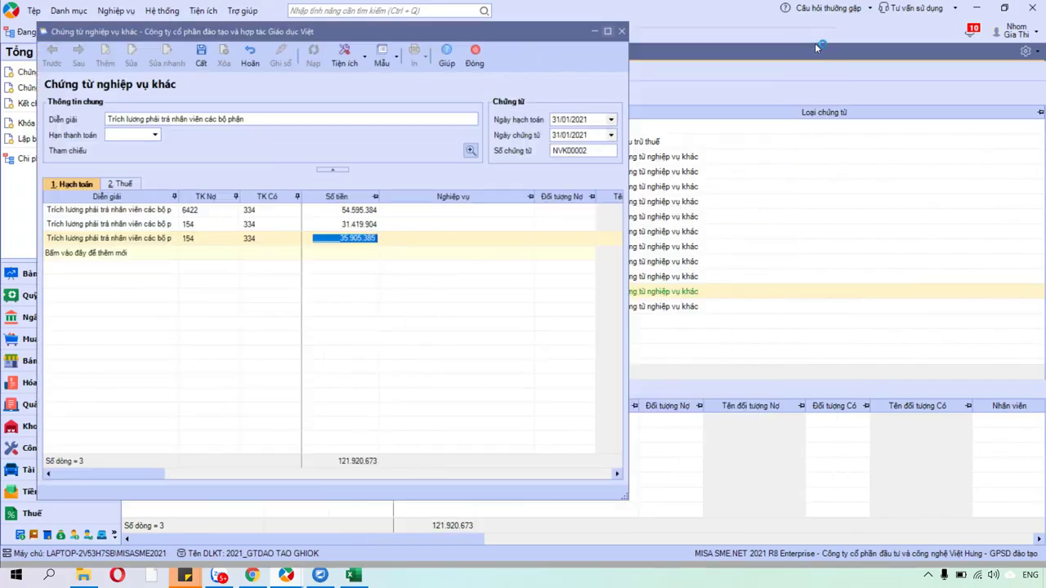
click(814, 39)
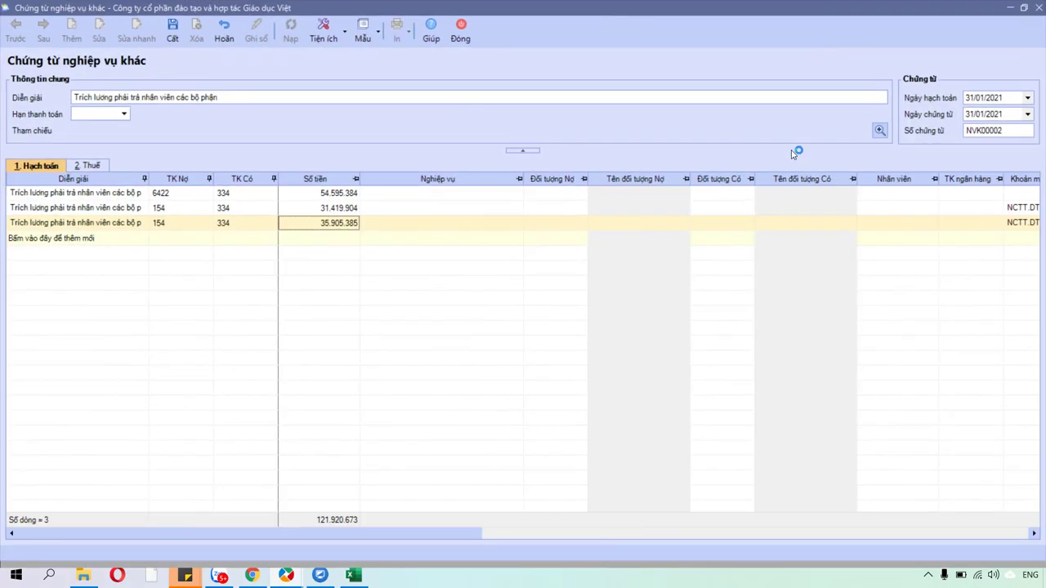
click(1023, 209)
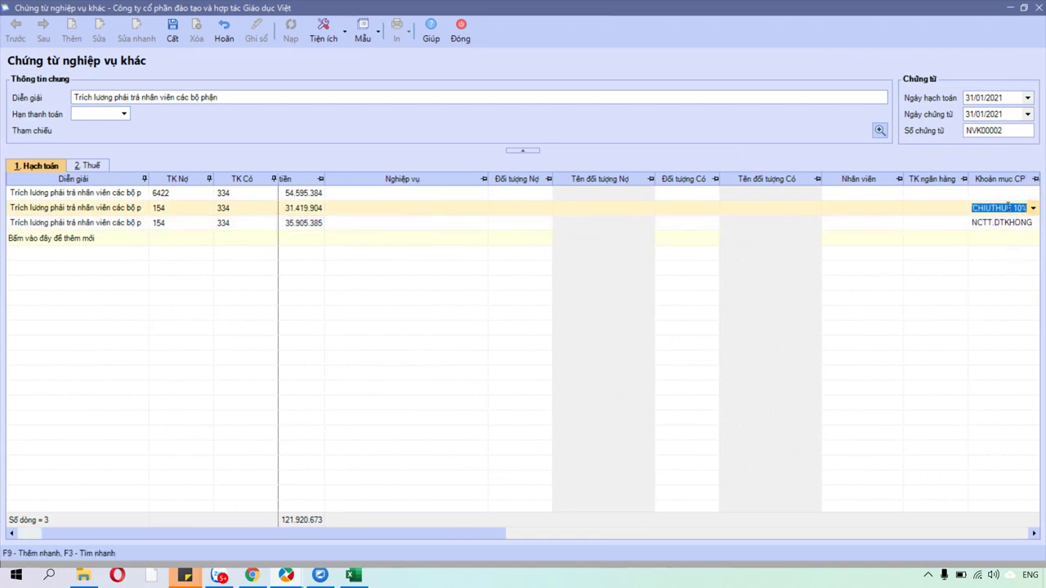
scroll(1008, 203, right, 5)
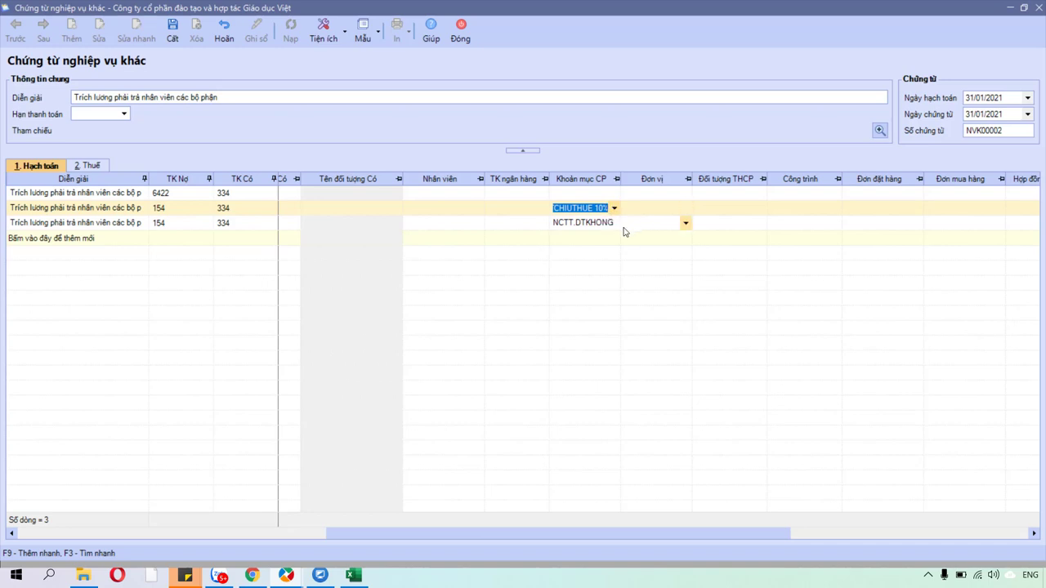
click(779, 210)
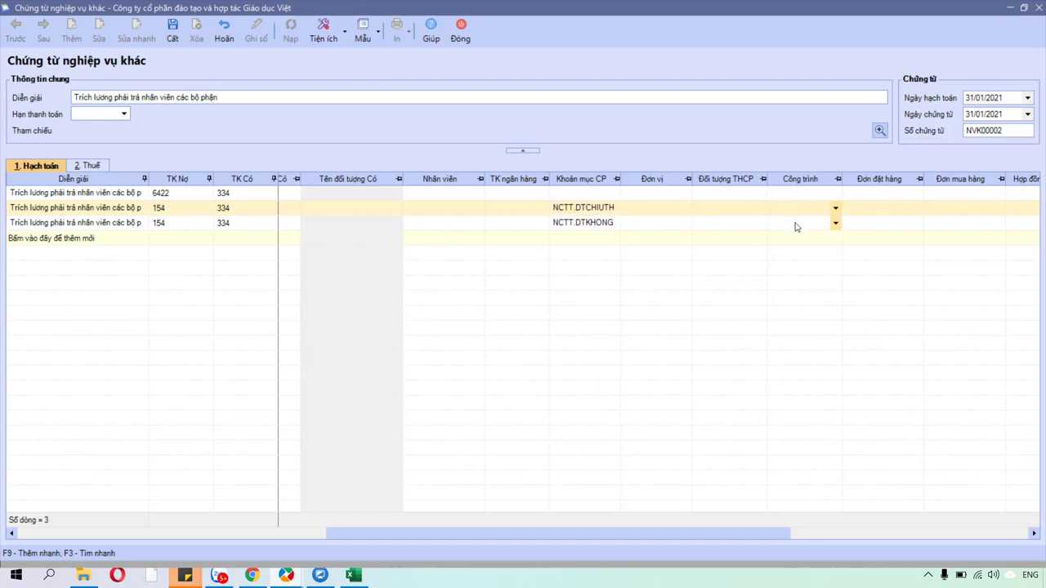
click(796, 223)
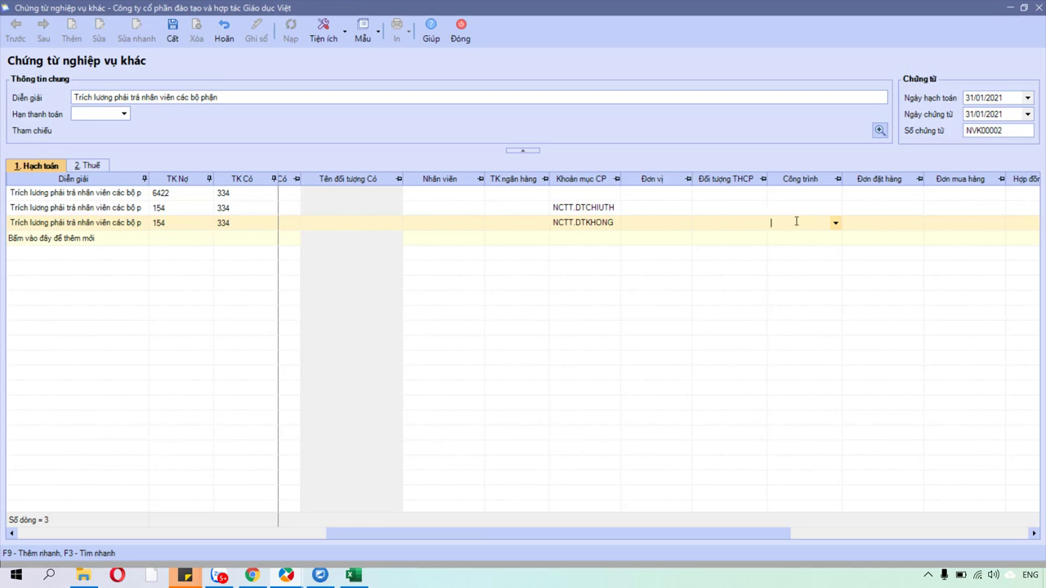
- Save the salary accrual voucher NVK00002 and close it
click(173, 31)
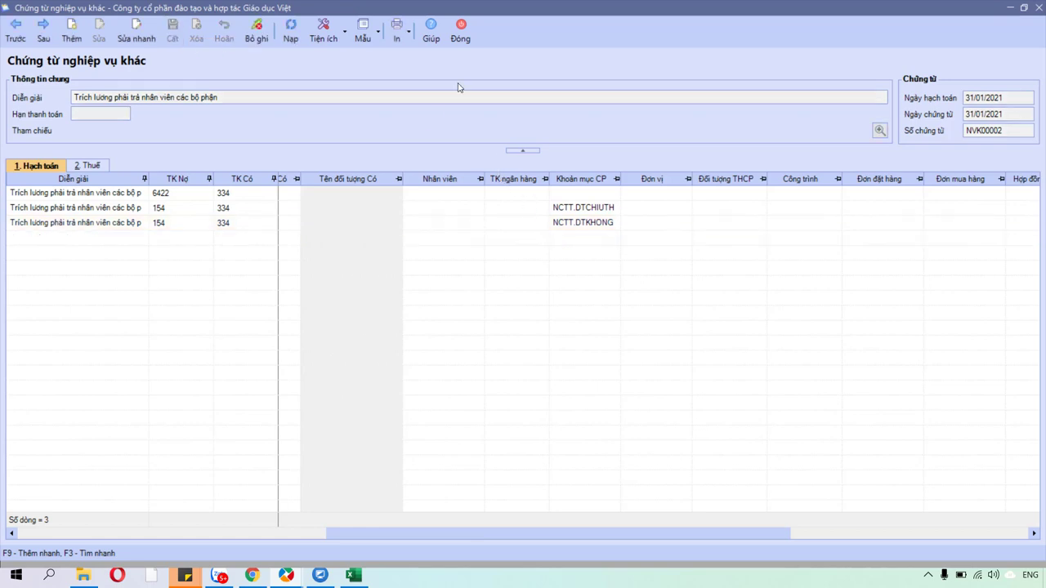
click(462, 40)
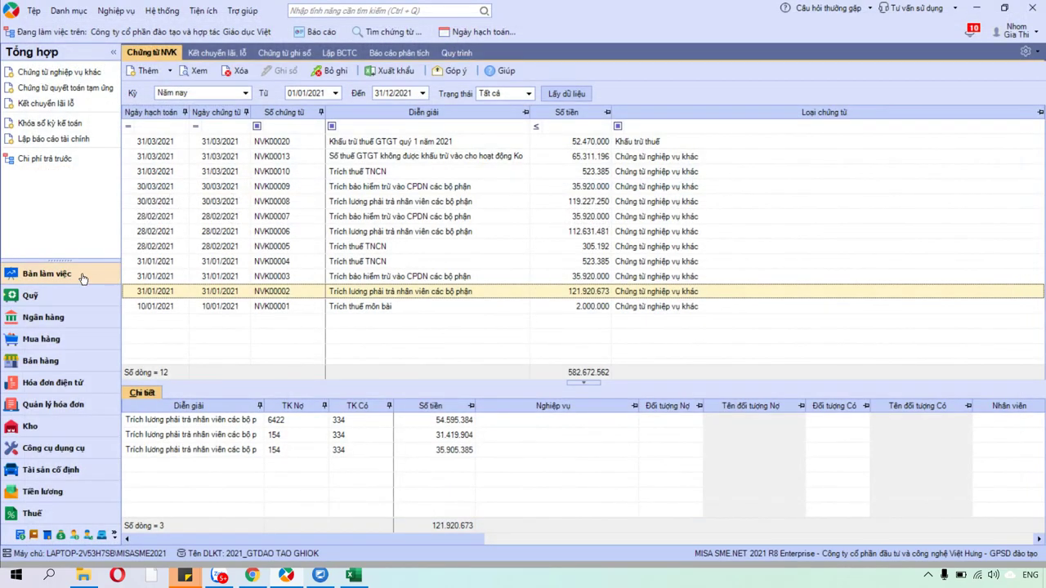
click(81, 277)
- Switch to the Excel payroll and examine the BHXH, BHYT, BHTN and KPCD employer contributions and their subtotals for management and 10% training
click(352, 575)
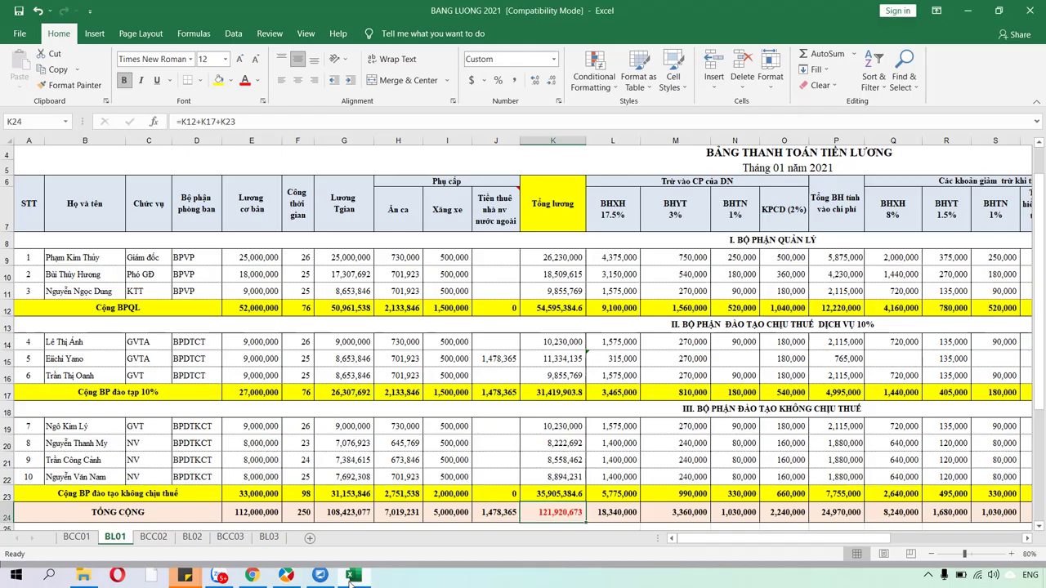
click(739, 182)
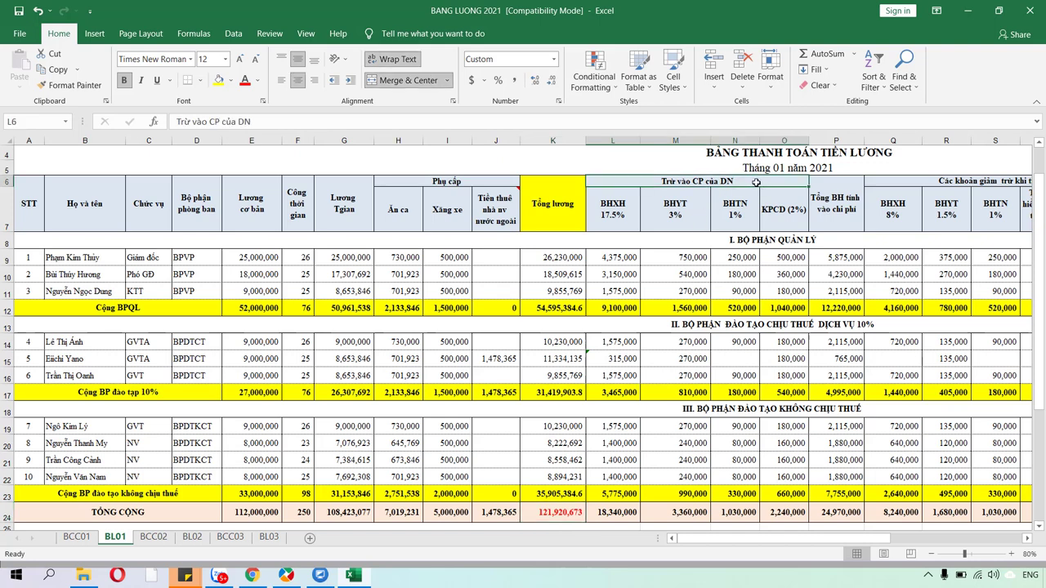
click(614, 227)
click(675, 222)
click(732, 221)
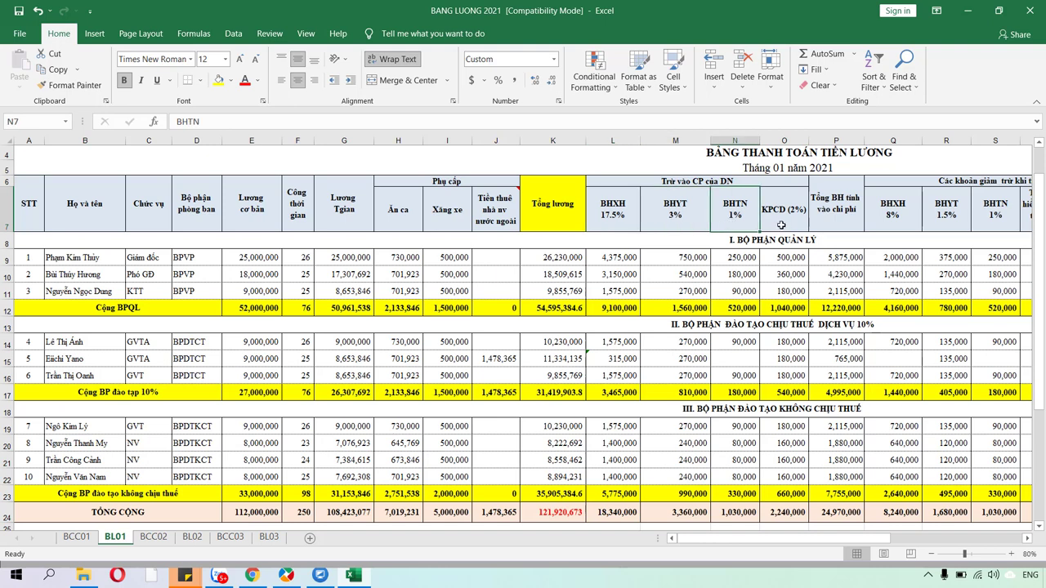
click(782, 225)
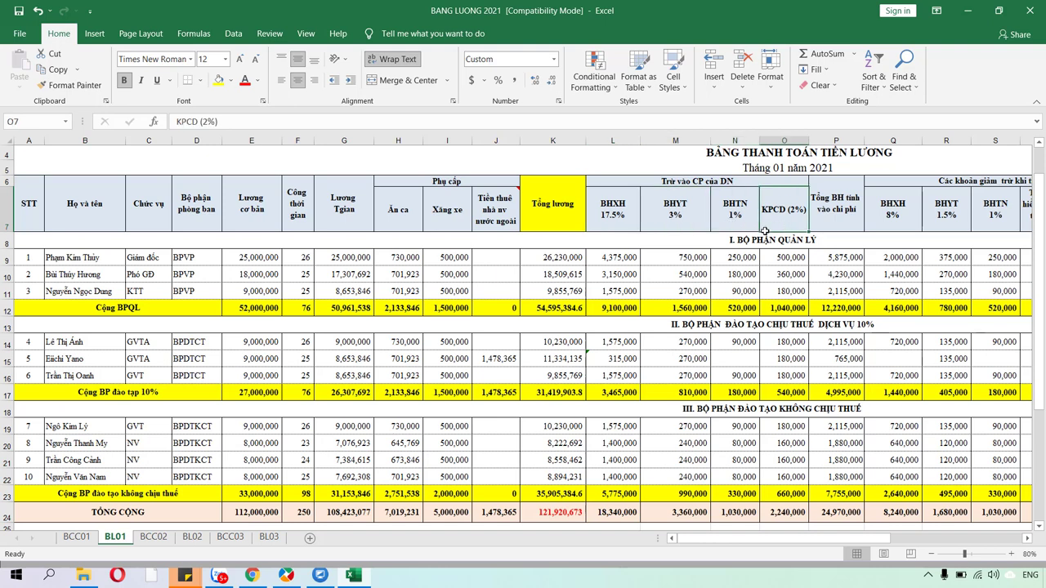
drag(629, 308, 826, 314)
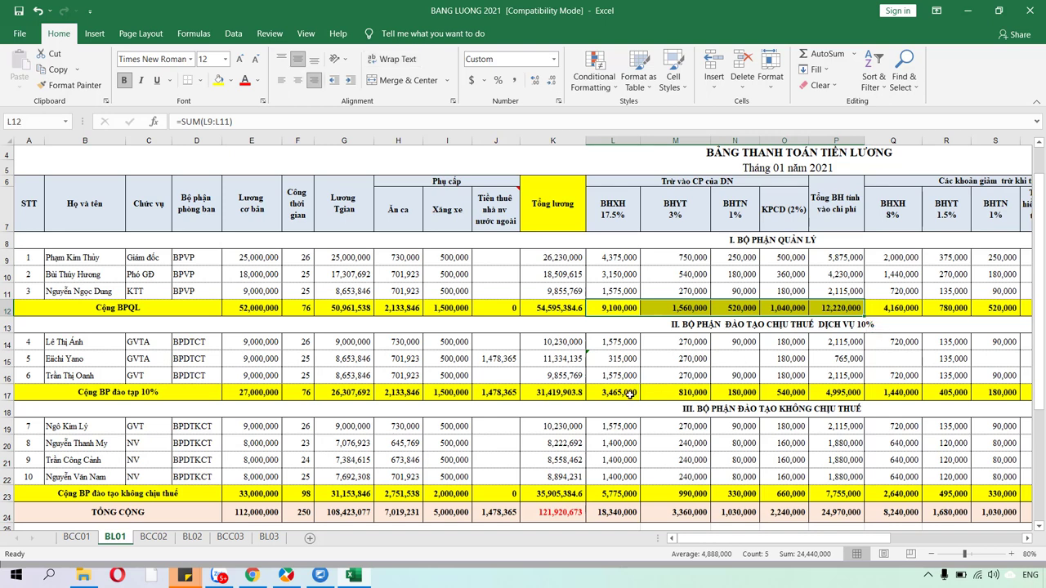
drag(629, 394, 819, 394)
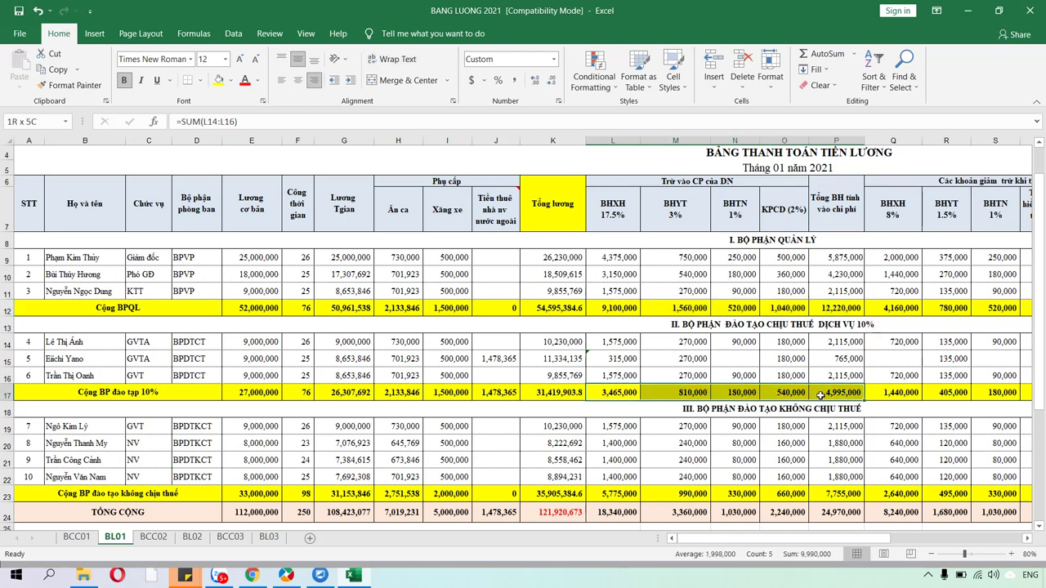
click(625, 308)
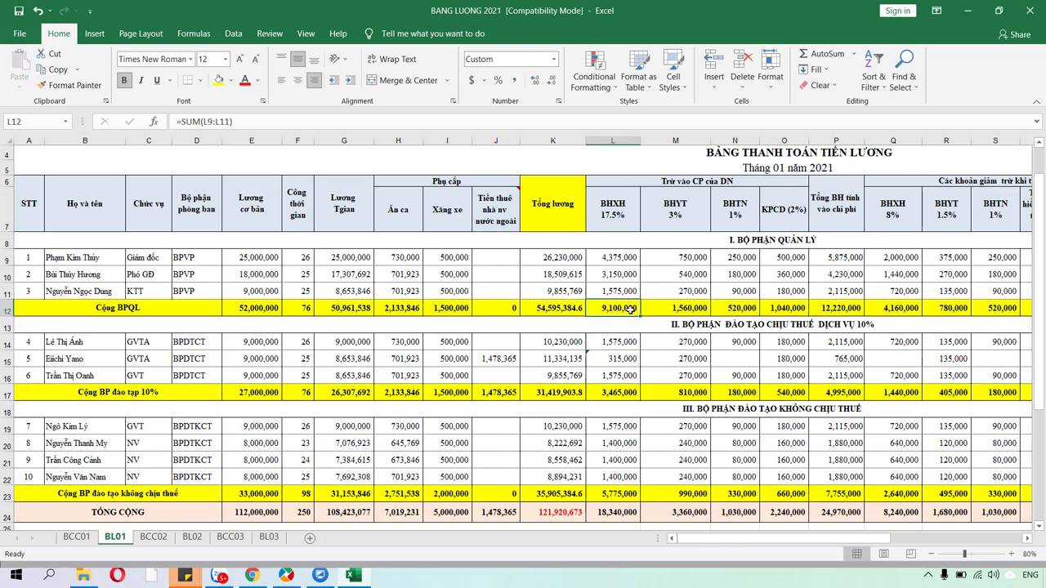
- Examine the BHXH, BHYT, BHTN and KPCD employer contribution subtotals of management, 10% training and non-taxable training
click(690, 308)
click(742, 309)
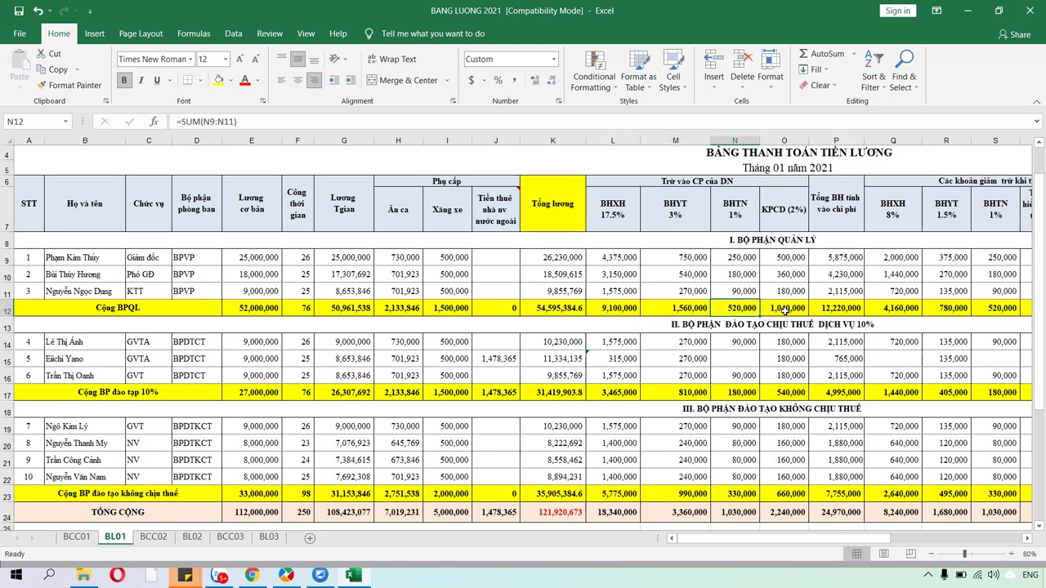
click(793, 309)
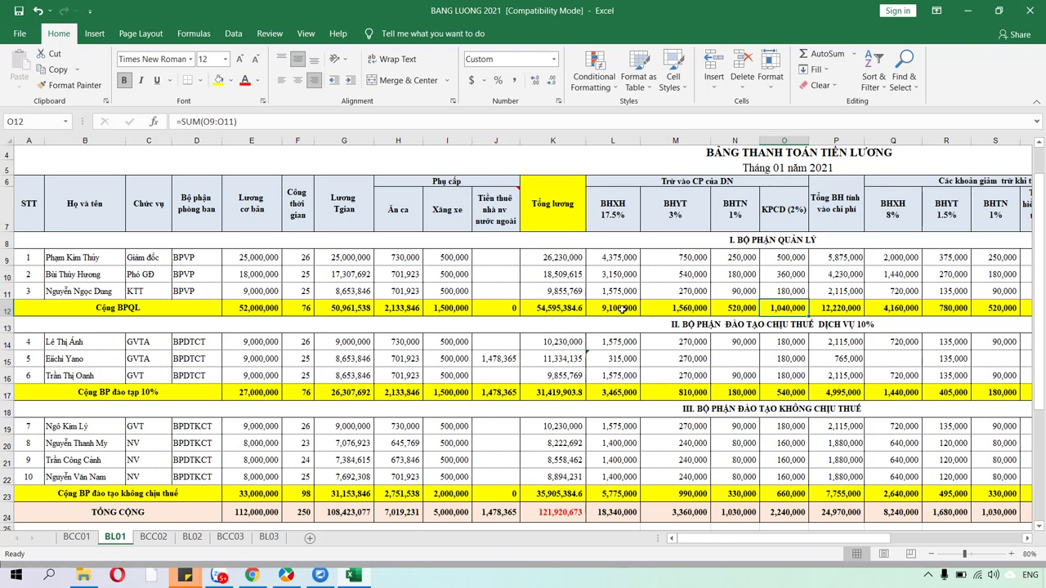
drag(623, 309, 784, 309)
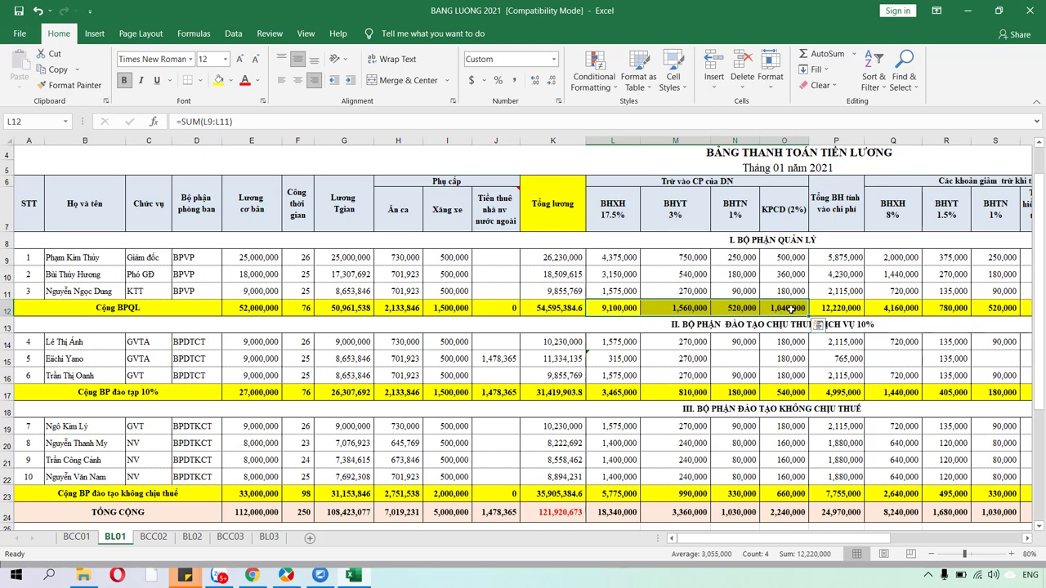
click(618, 394)
drag(649, 393, 781, 393)
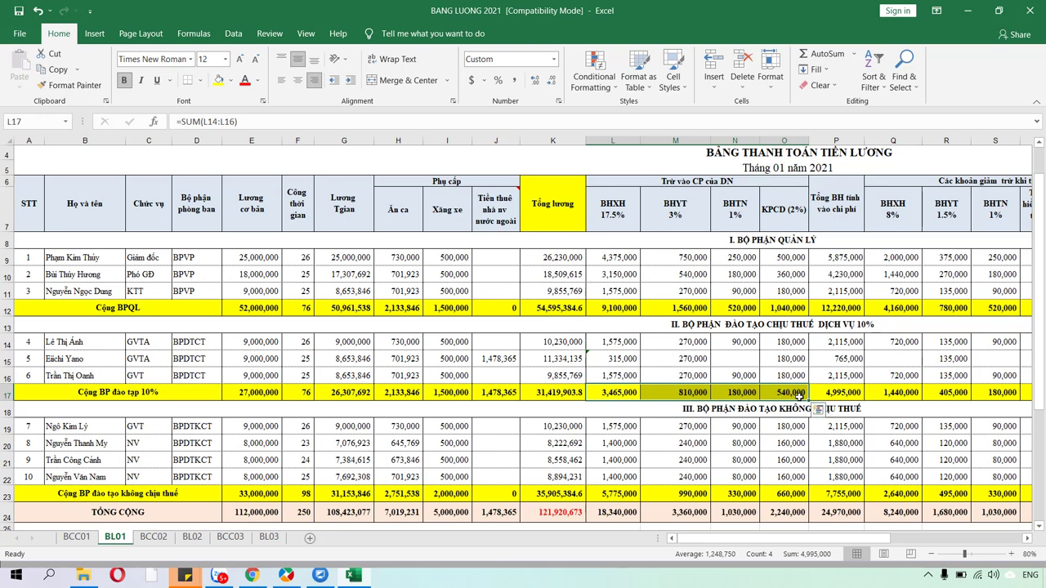
drag(627, 497, 790, 491)
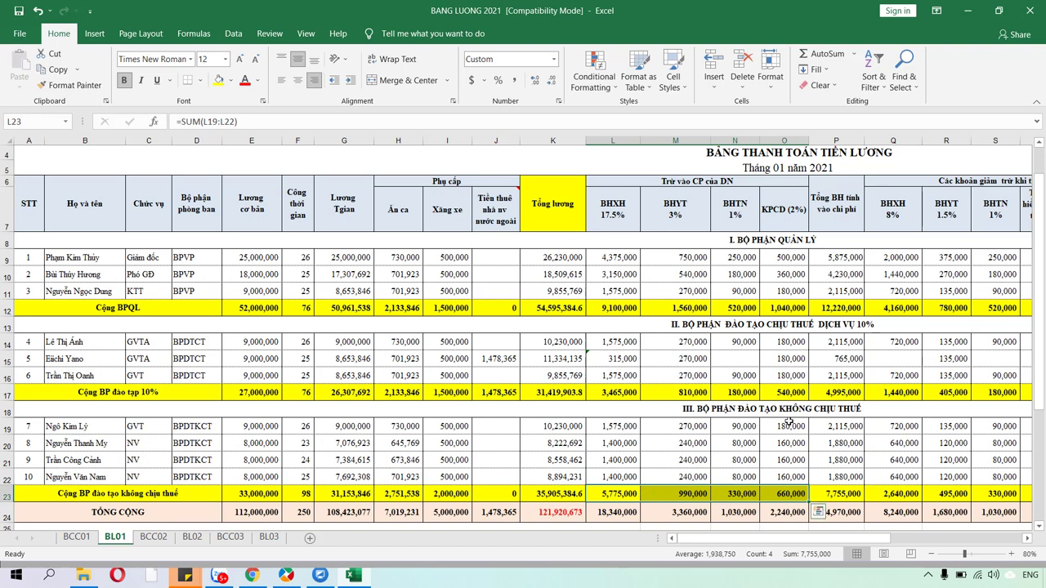
drag(696, 394, 820, 392)
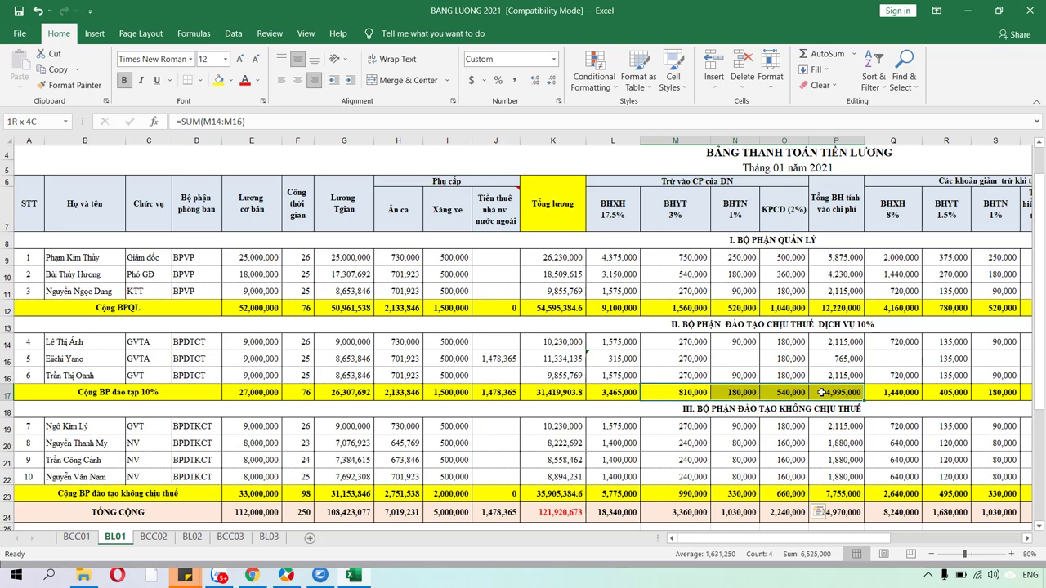
drag(679, 494, 815, 486)
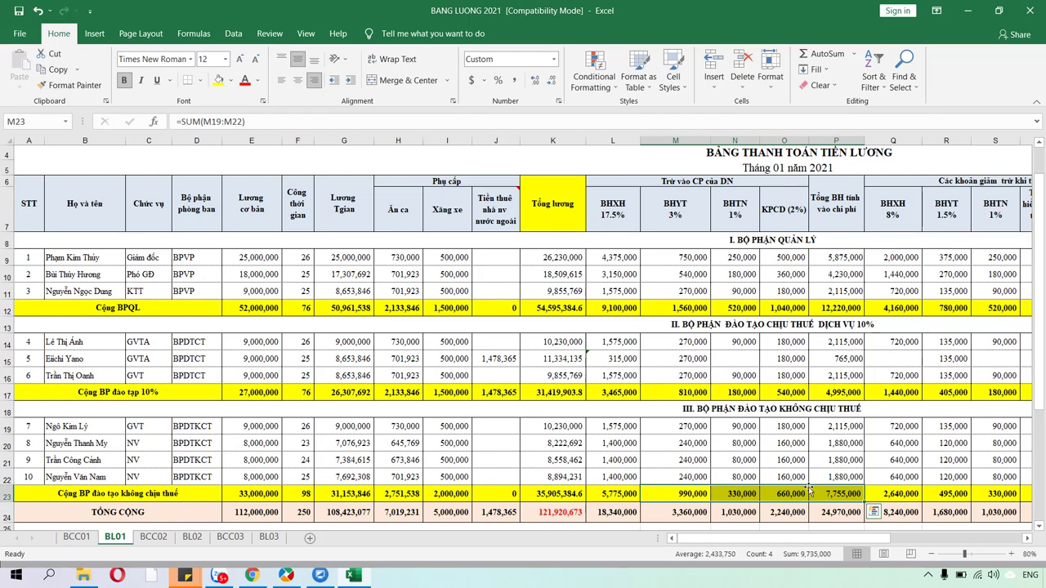
- Switch to MISA SME.NET and create a Chứng từ nghiệp vụ khác voucher described "Trích tiền BHXH trừ vào Cp của DN các pb", dated 31/01/2021
click(284, 576)
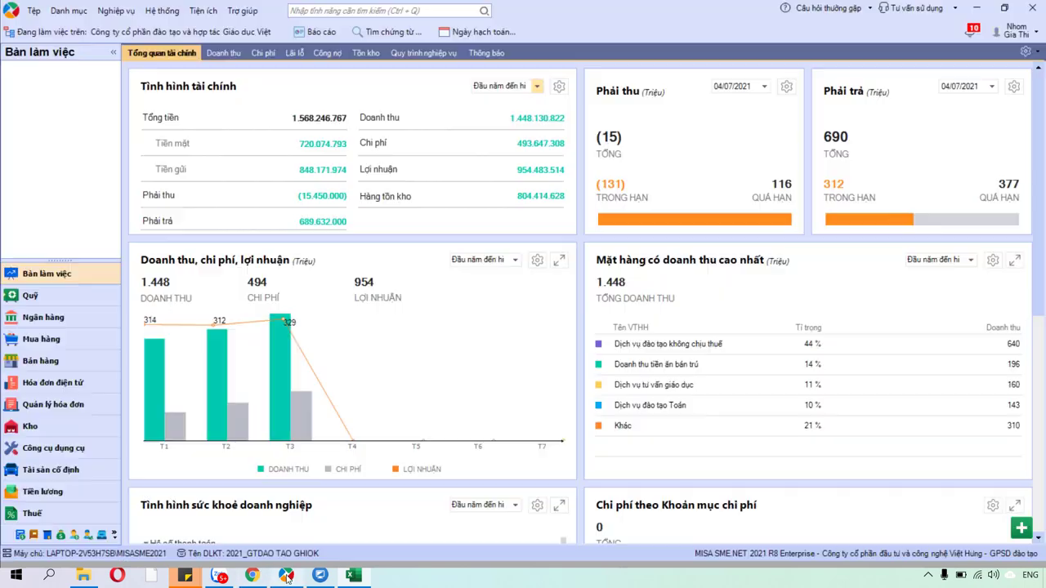
click(34, 536)
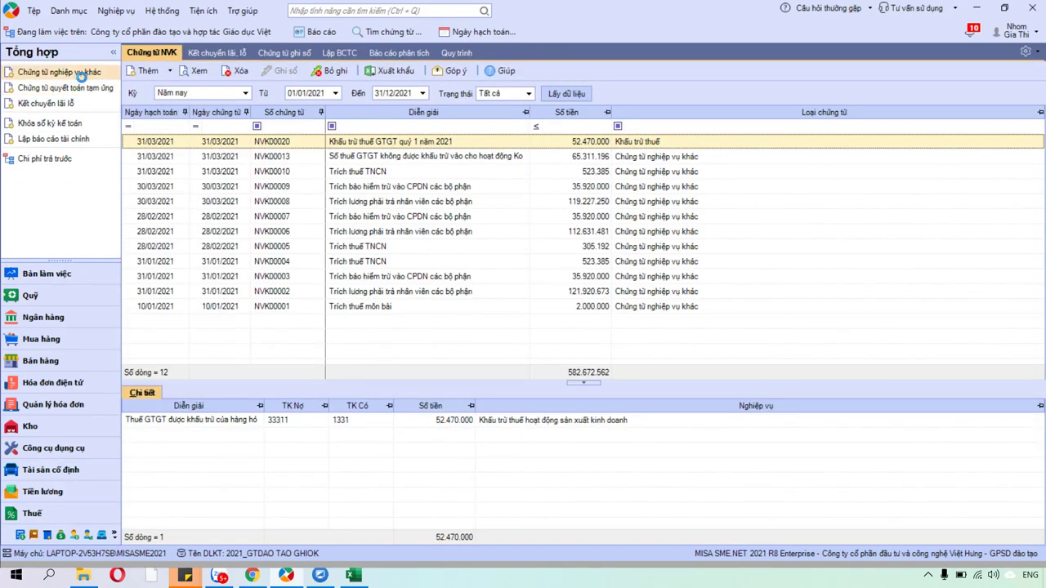
click(81, 74)
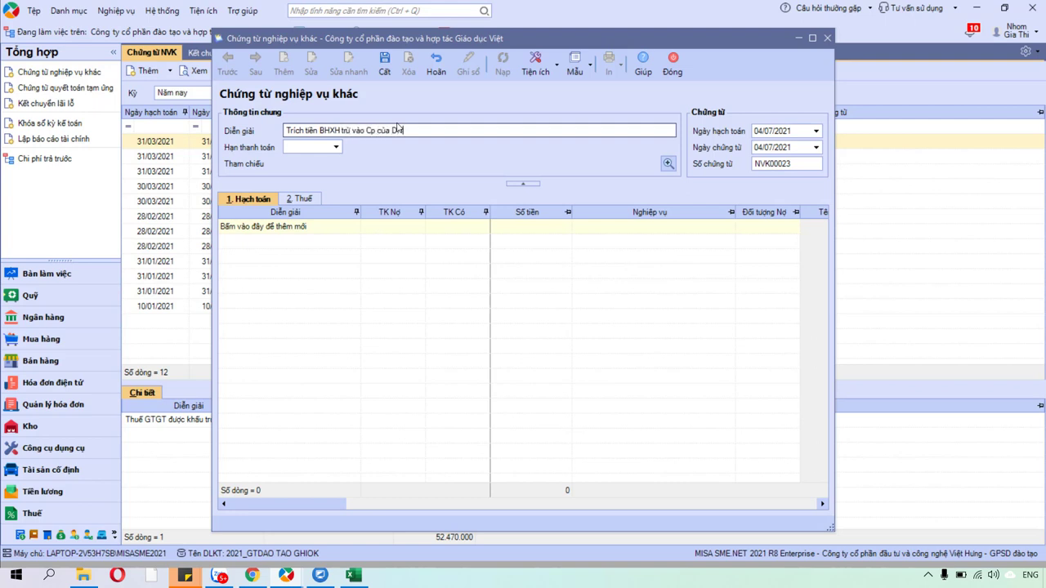
text(các pb)
key(Tab)
click(791, 134)
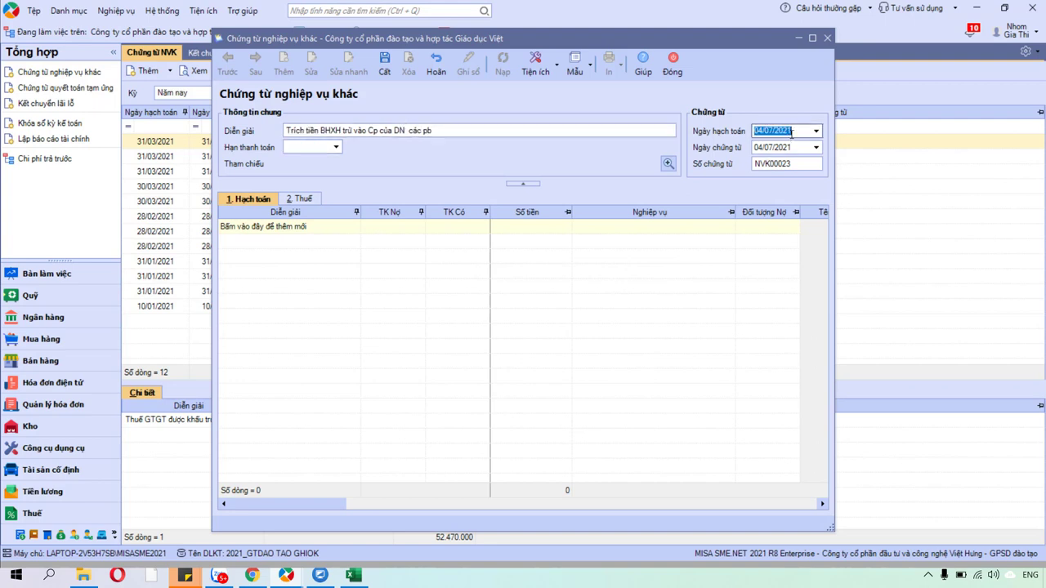
text(31/01/2021)
key(Tab)
- Add the first accounting line with debit account 6422 and credit account 3383
click(340, 228)
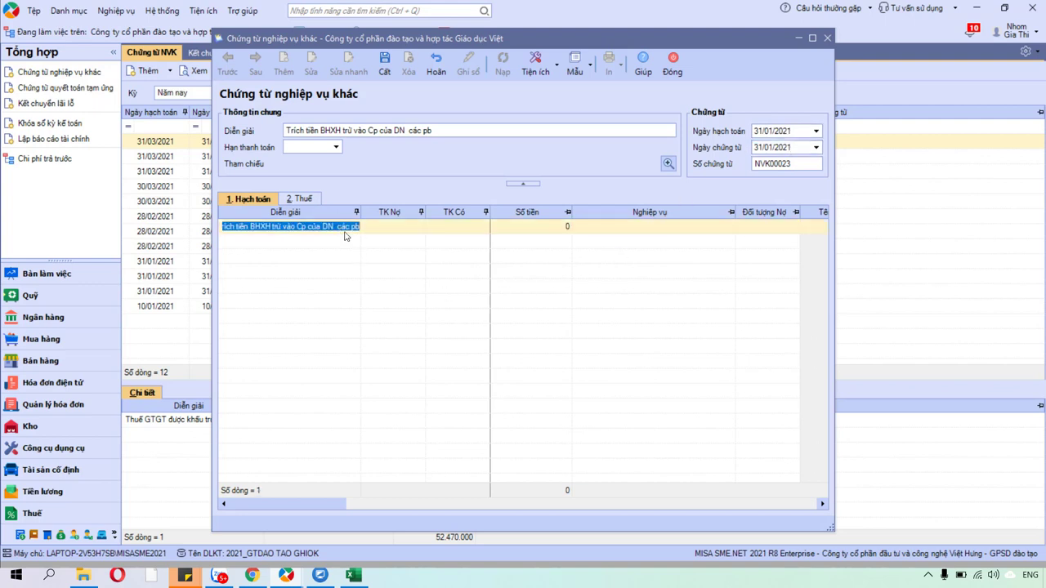
click(375, 226)
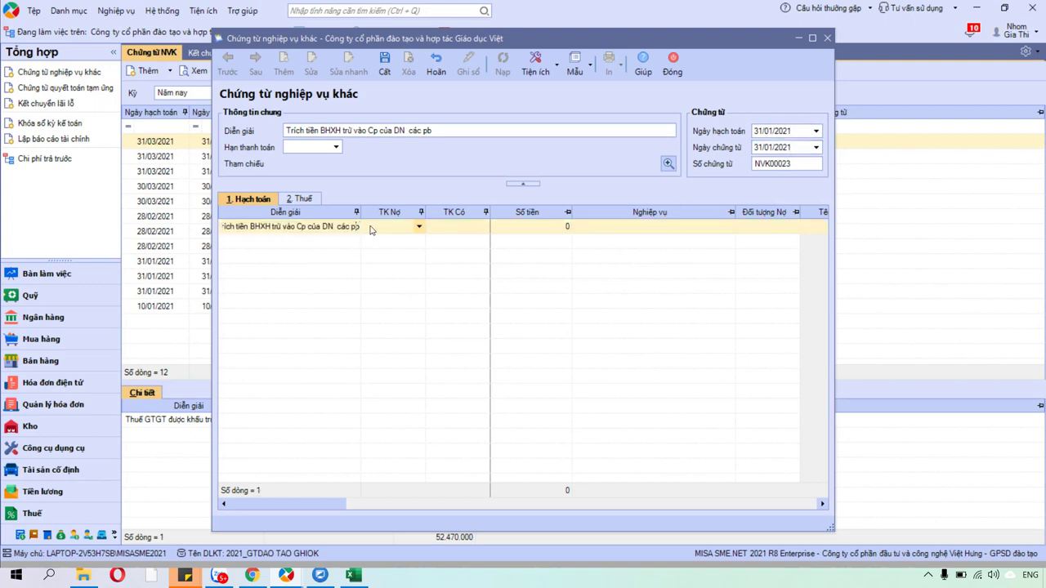
text(6422)
key(Tab)
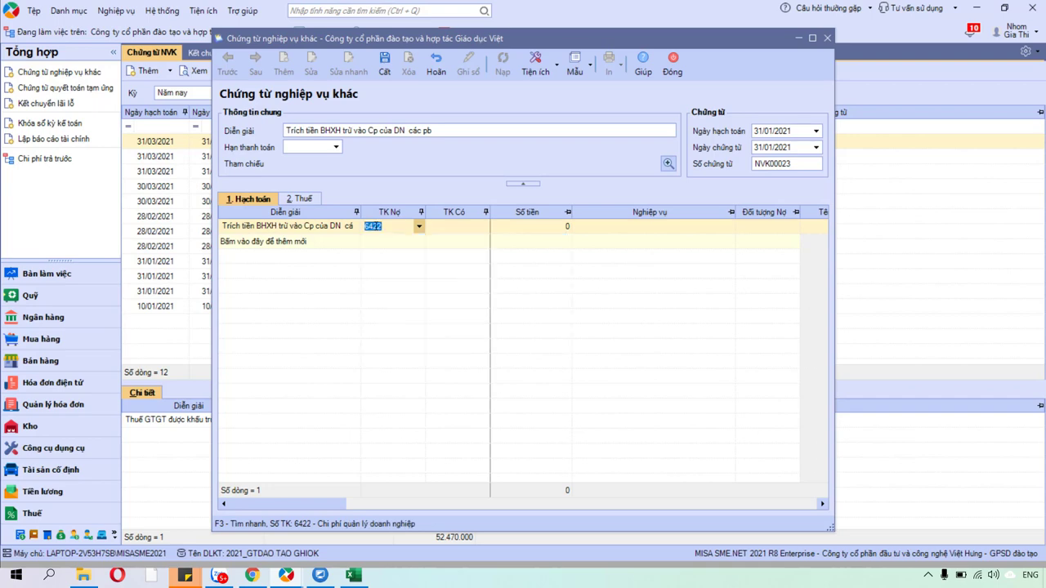
text(3383)
key(Tab)
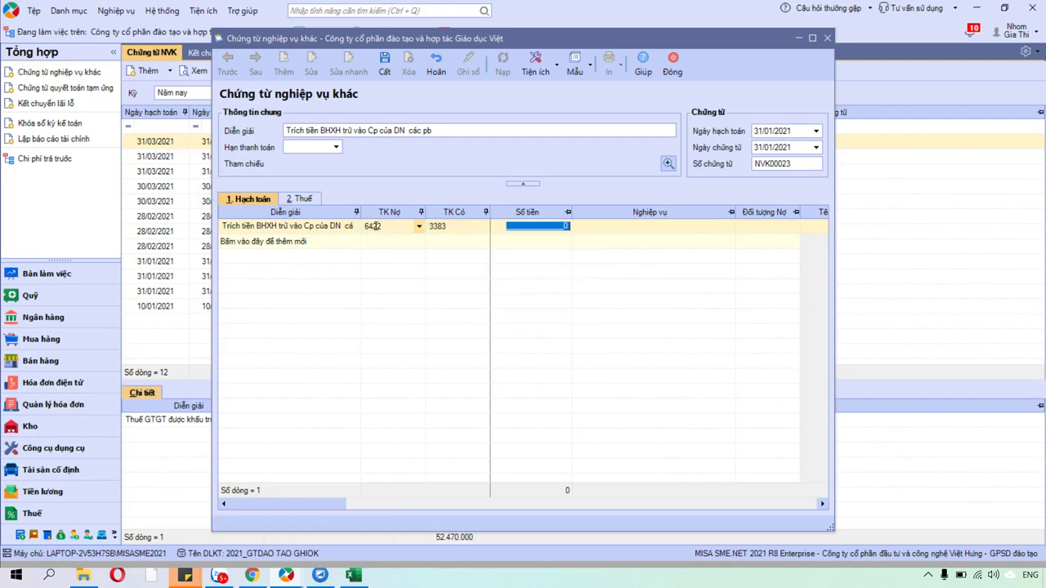
- Add two more lines debiting 6422, one crediting 3384 Bảo hiểm y tế and one crediting 3385 Bảo hiểm thất nghiệp
click(420, 241)
click(483, 242)
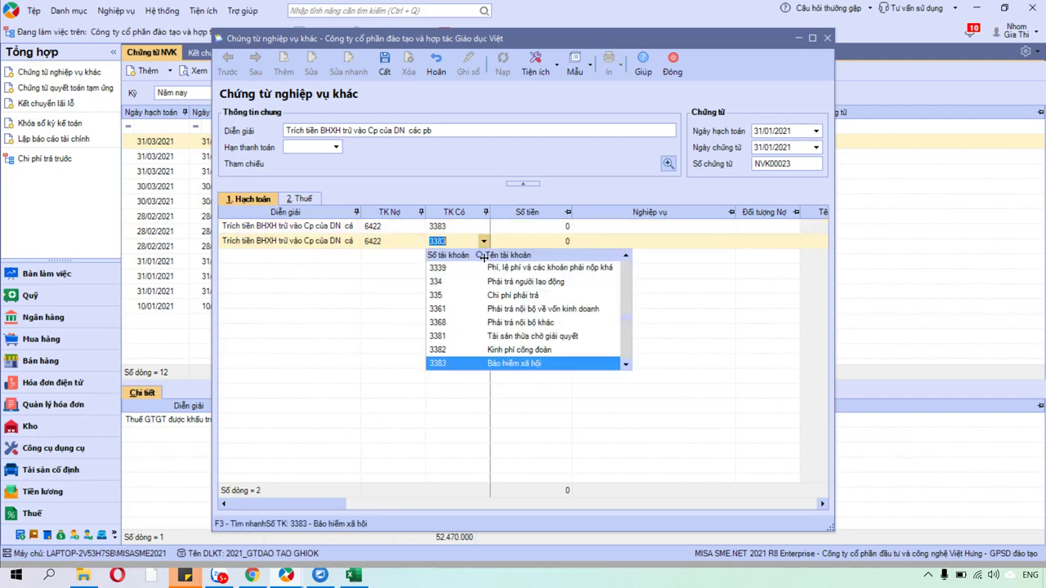
click(625, 364)
click(554, 365)
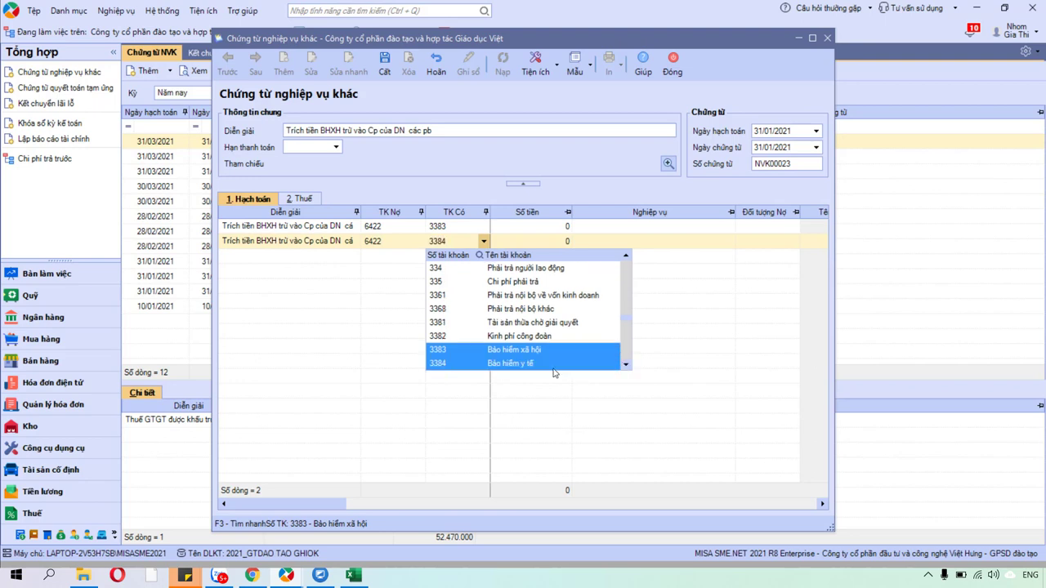
click(413, 256)
click(478, 259)
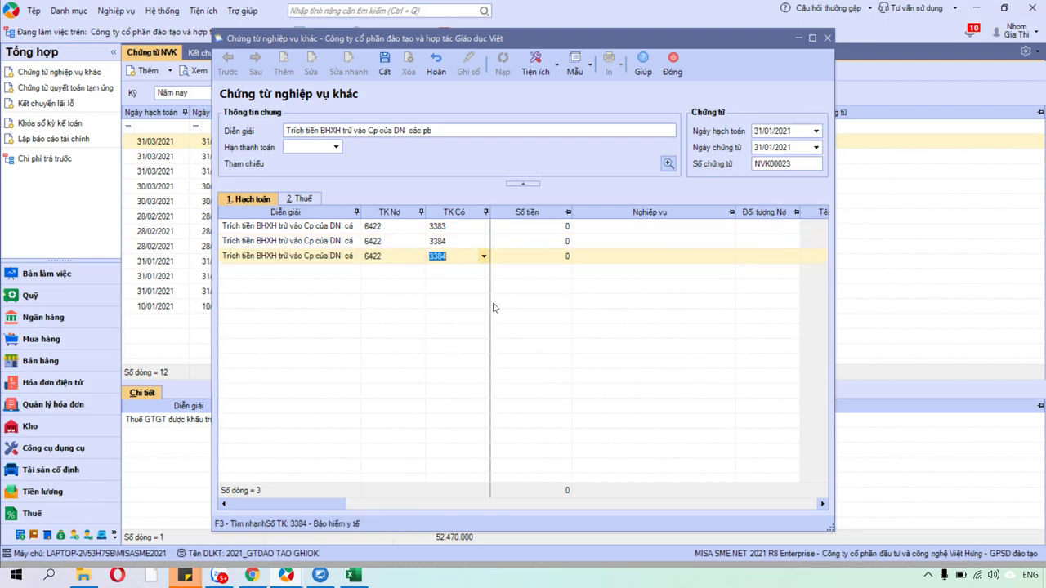
click(483, 256)
click(625, 381)
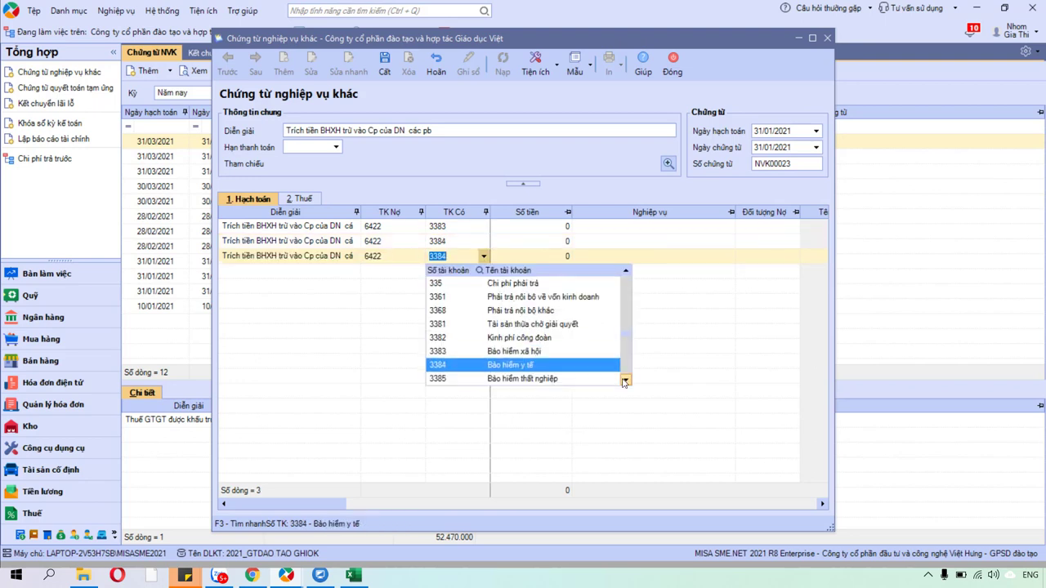
click(523, 378)
- Add a fourth line with debit account 6422 and credit account 3382 Kinh phí công đoàn
click(400, 275)
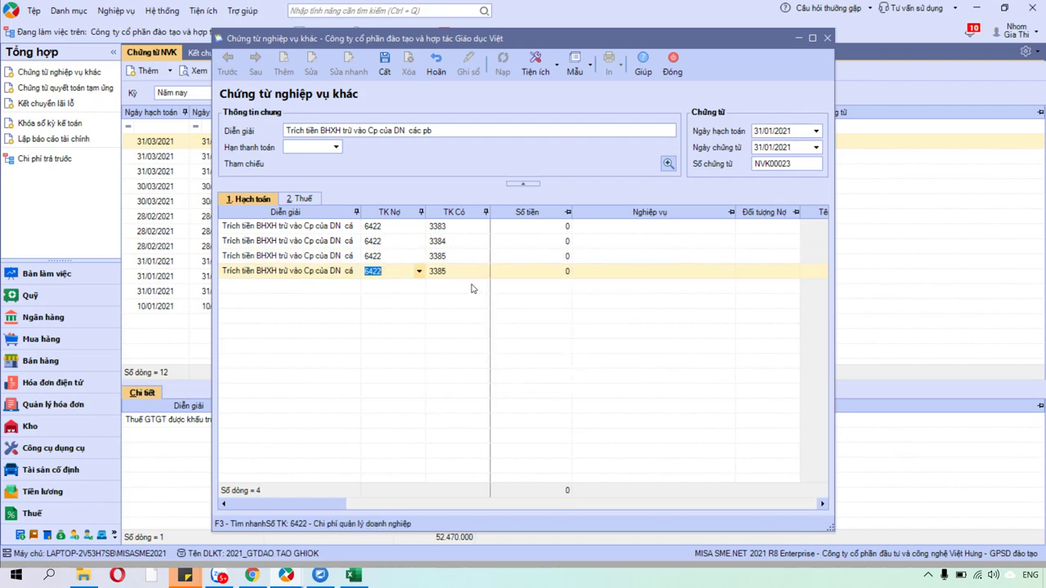
click(480, 271)
click(484, 270)
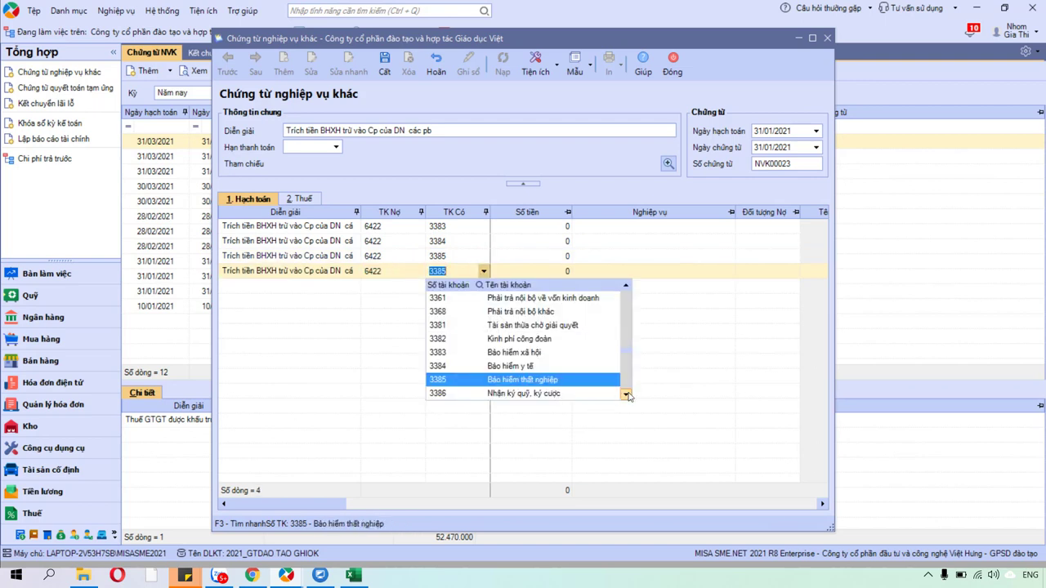
click(626, 395)
click(626, 394)
scroll(544, 352, up, 3)
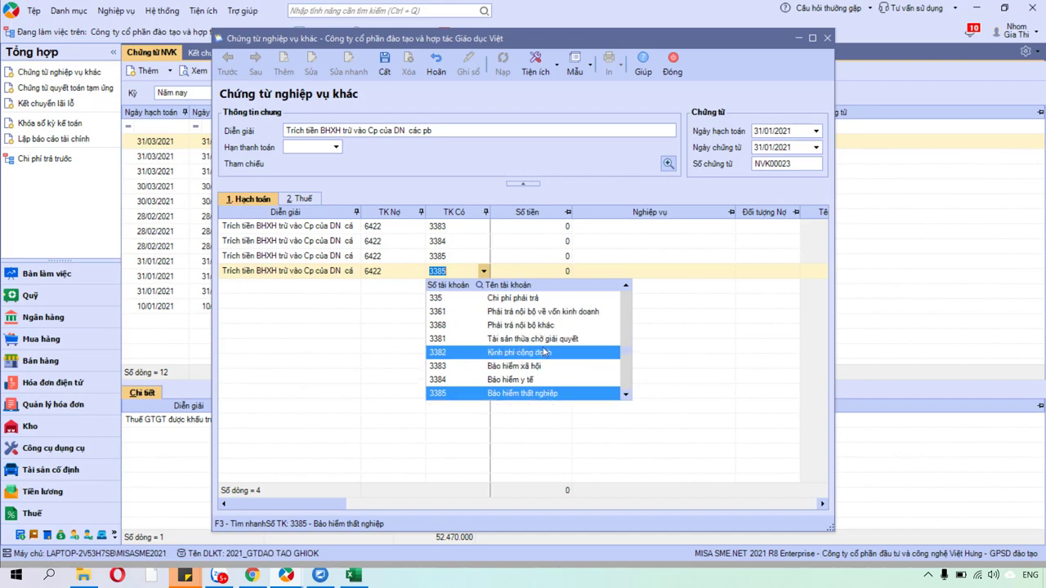
click(485, 356)
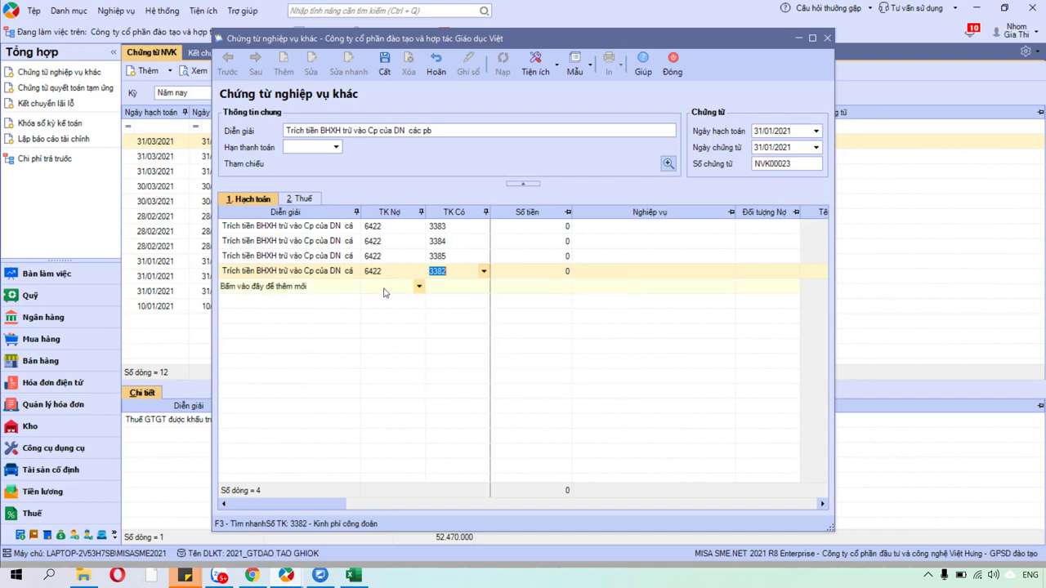
- Look up the management BHXH subtotal in the Excel payroll and enter 9.100.000 as the amount of the 6422/3383 line
click(531, 226)
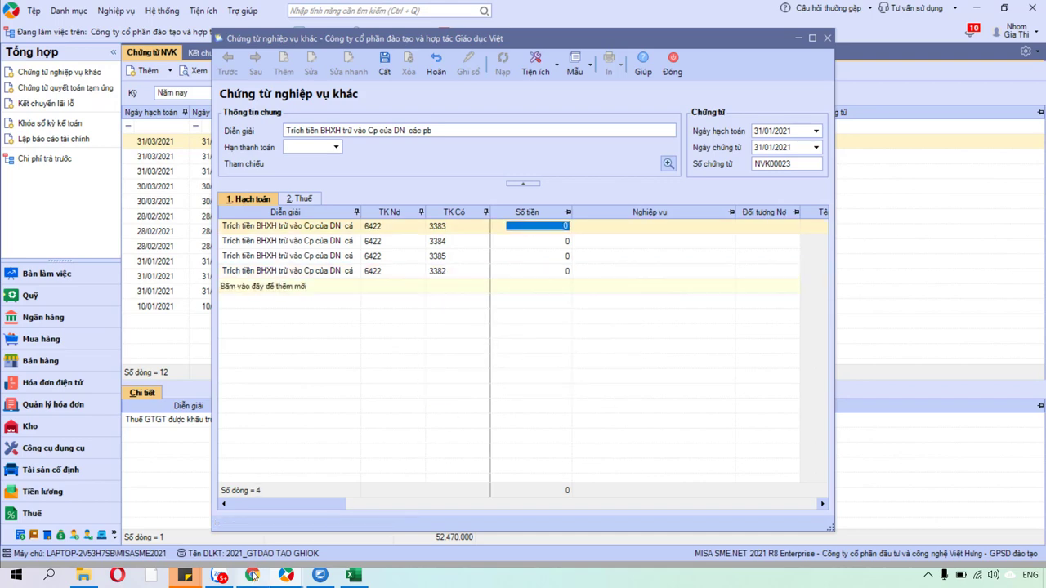
click(253, 575)
click(353, 575)
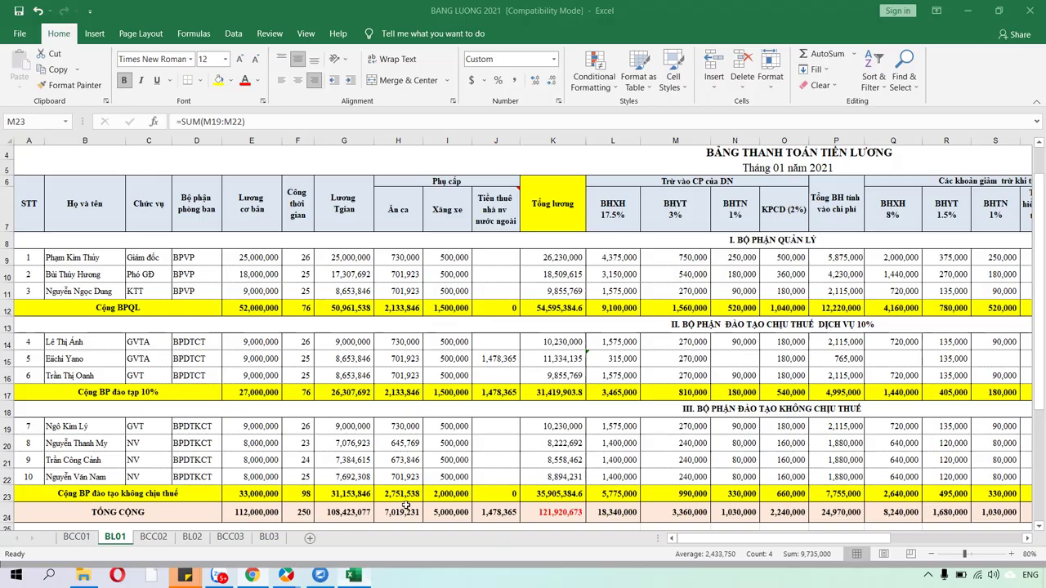
click(618, 218)
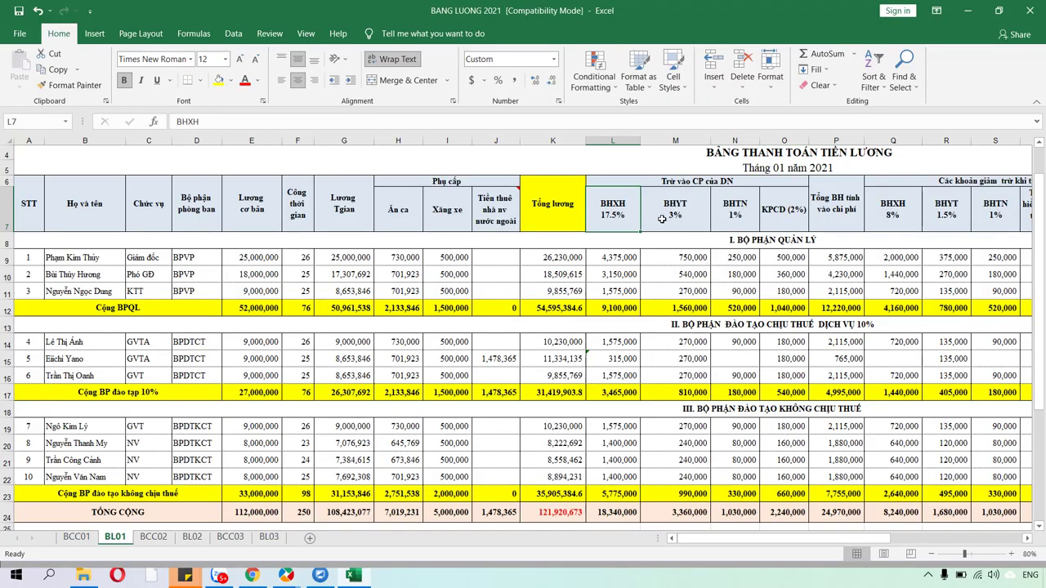
click(626, 307)
click(285, 575)
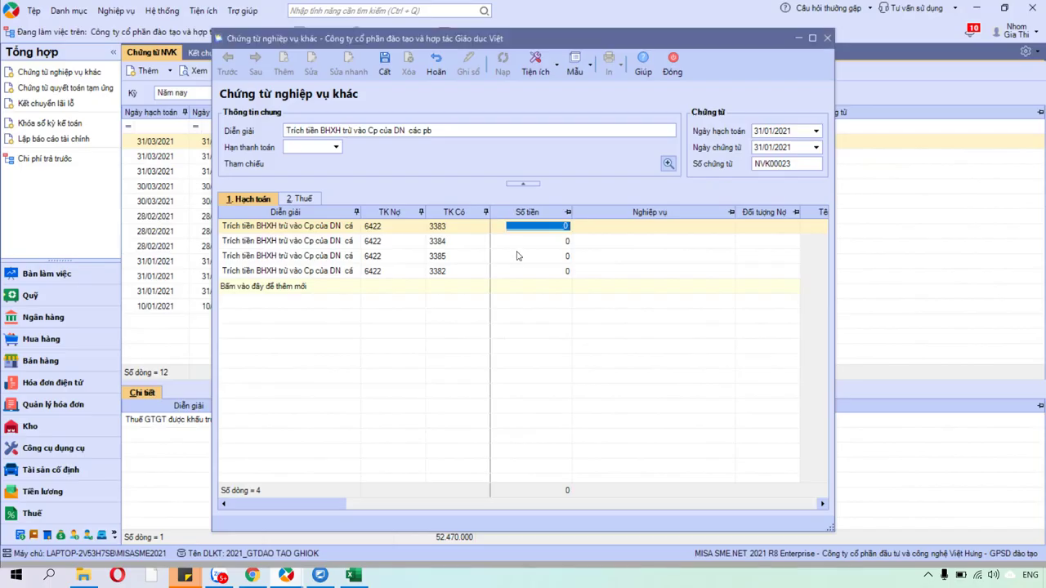
text(9,)
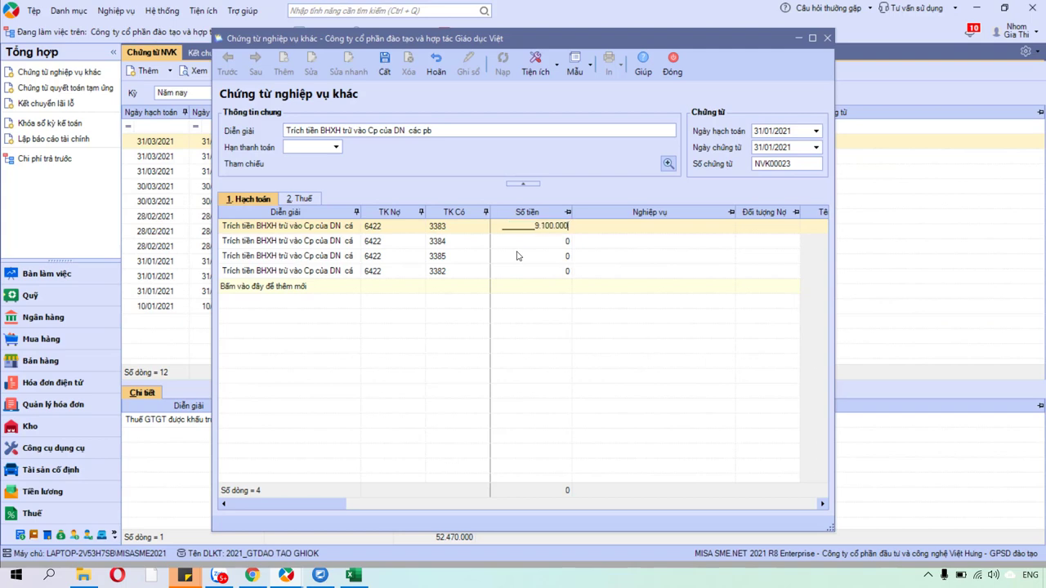
text(100,000)
key(Tab)
- Look up the management BHYT subtotal in the Excel payroll and enter 1.560.000 as the amount of the 6422/3384 line
click(353, 575)
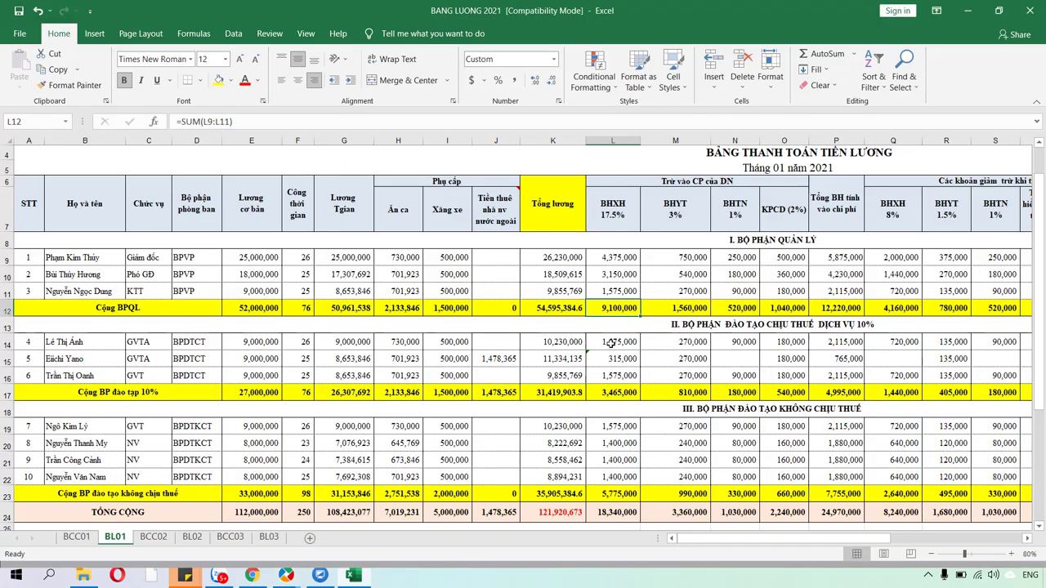
click(691, 311)
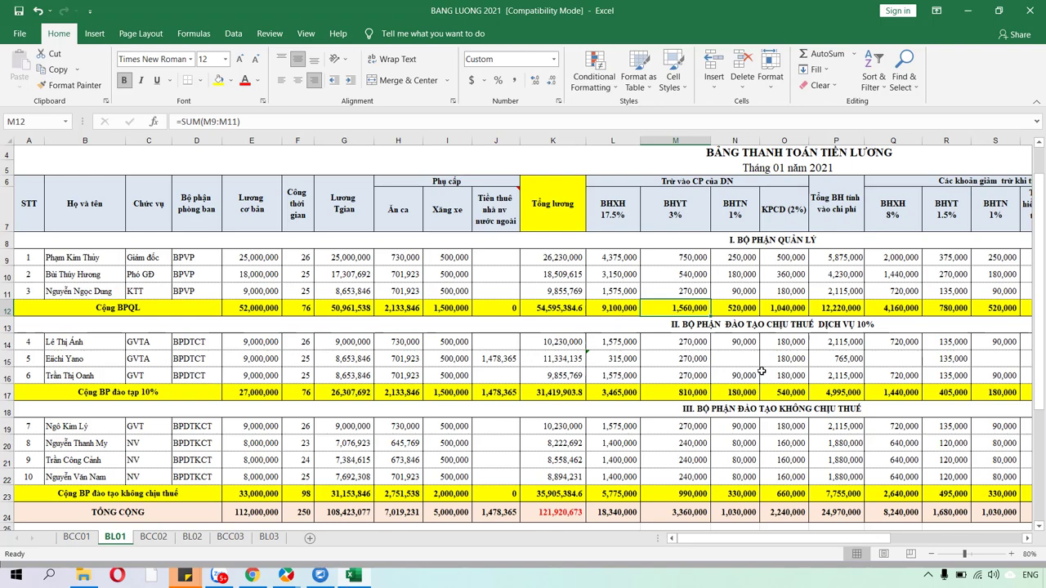
mouse_move(286, 575)
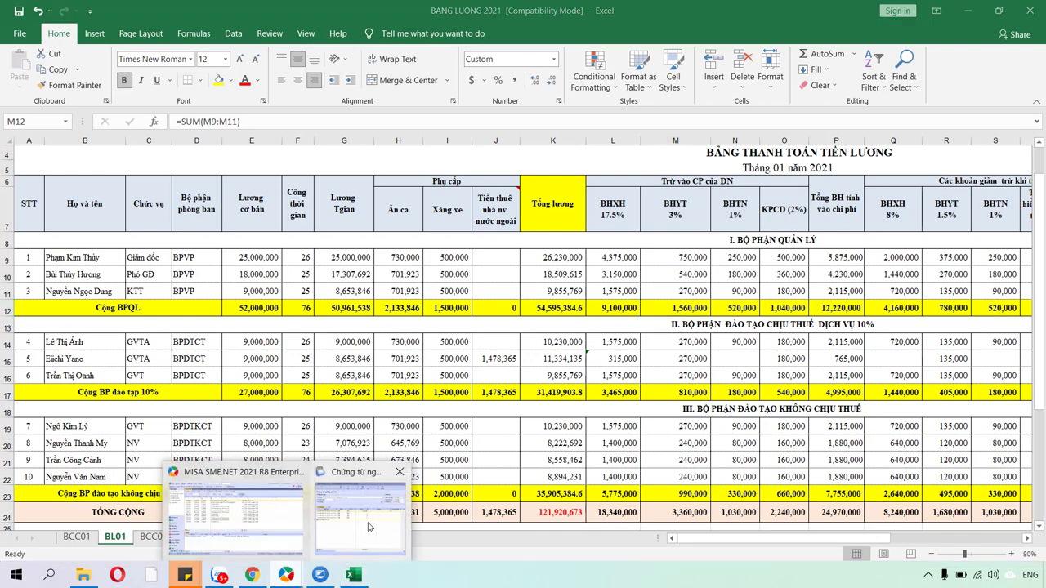
click(369, 527)
click(533, 243)
text(1)
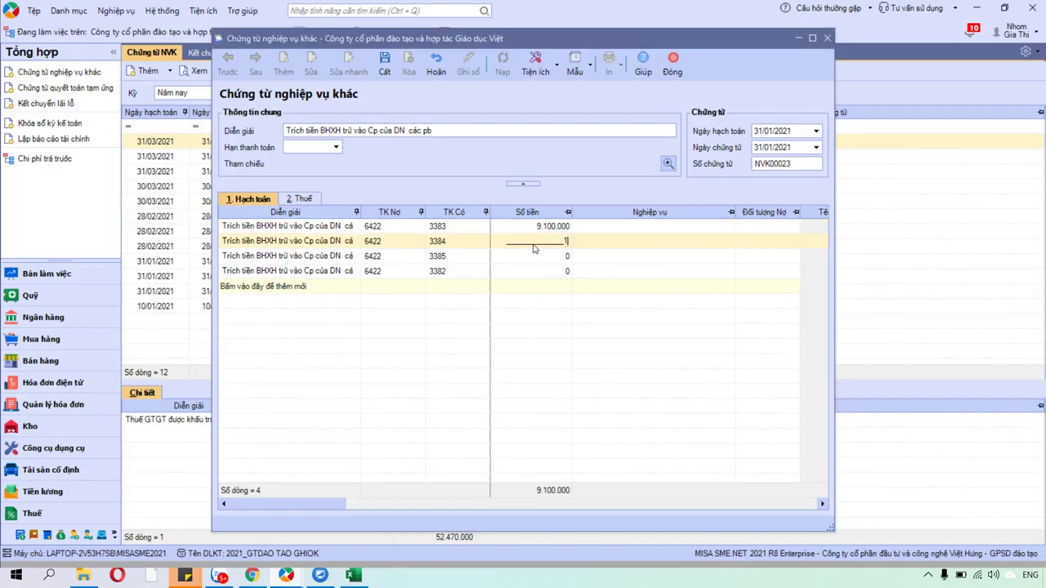
text(.560.000)
key(Tab)
- Look up the management BHTN subtotal in the Excel payroll and enter 520.000 as the amount of the 6422/3385 line
click(352, 575)
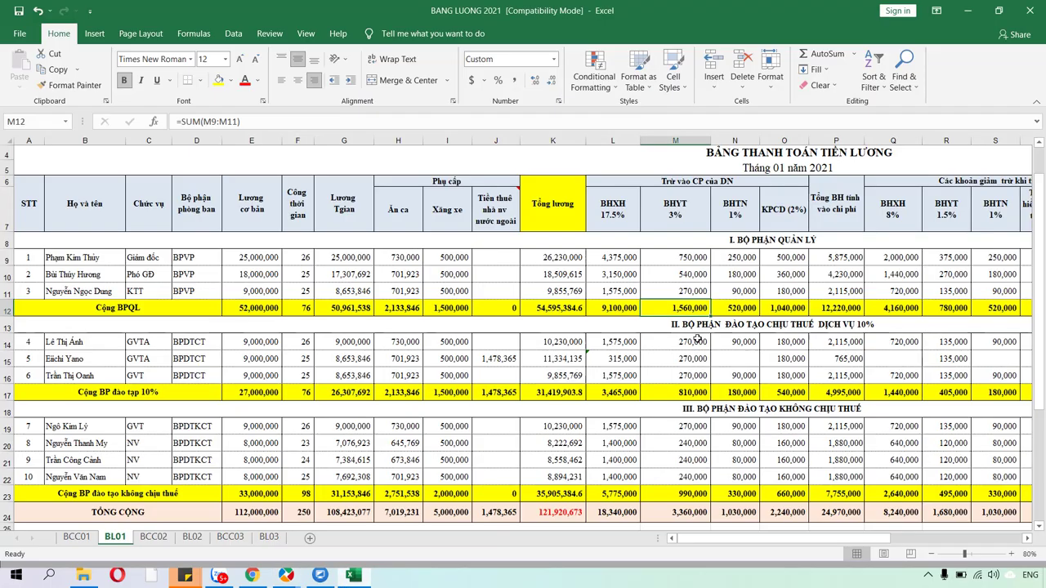
click(735, 308)
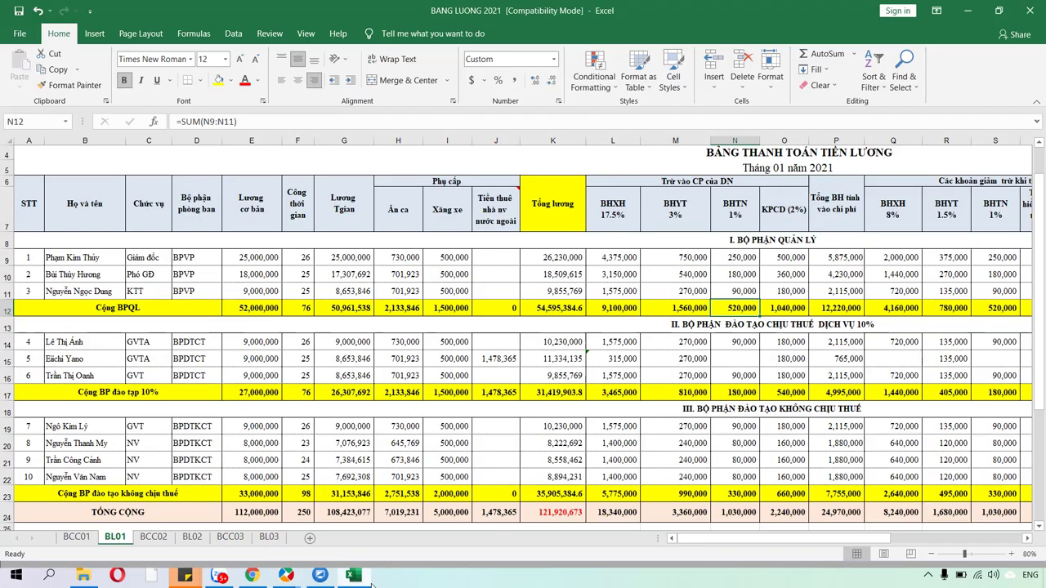
click(313, 556)
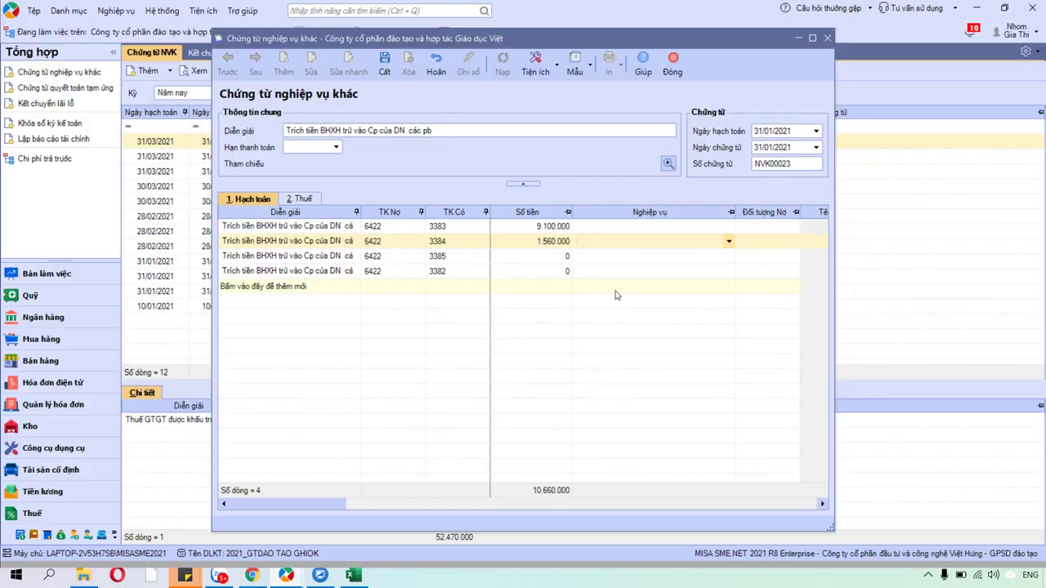
click(552, 259)
text(520,000)
key(Tab)
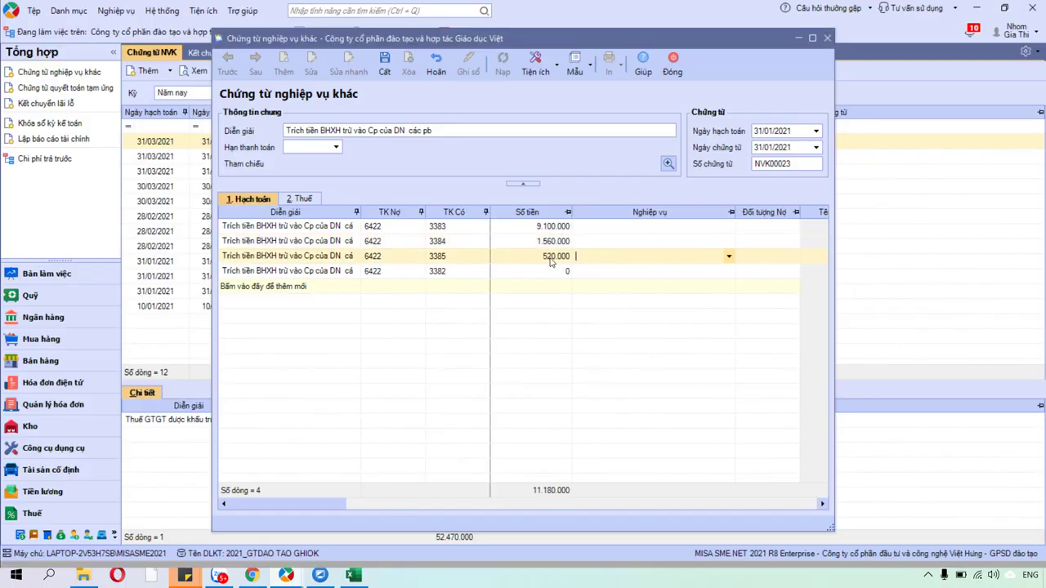
- Look up the management KPCD subtotal in the Excel payroll and enter 1.040.000 as the amount of the 6422/3382 line
click(357, 576)
click(781, 307)
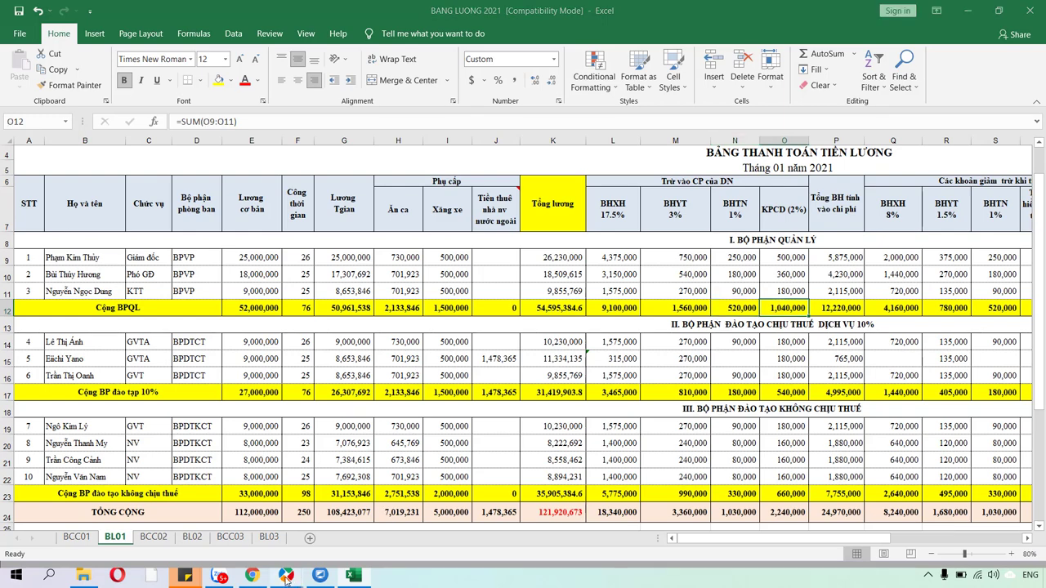
mouse_move(296, 575)
click(359, 531)
click(532, 275)
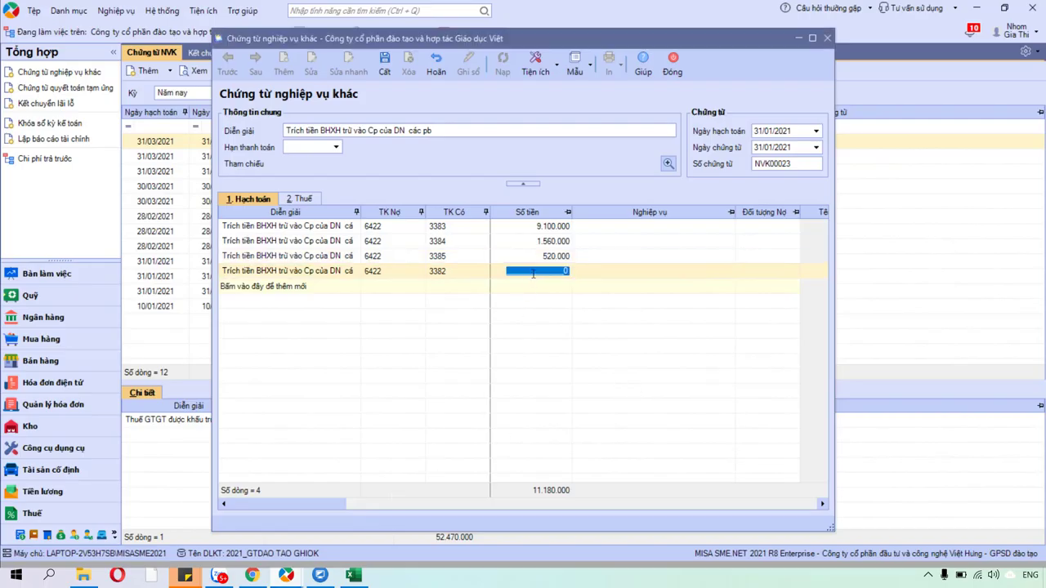
text(1040000)
key(Tab)
- Add a fifth voucher line with debit account 154 and credit account 3383 Bảo hiểm xã hội
click(327, 289)
click(369, 287)
text(1)
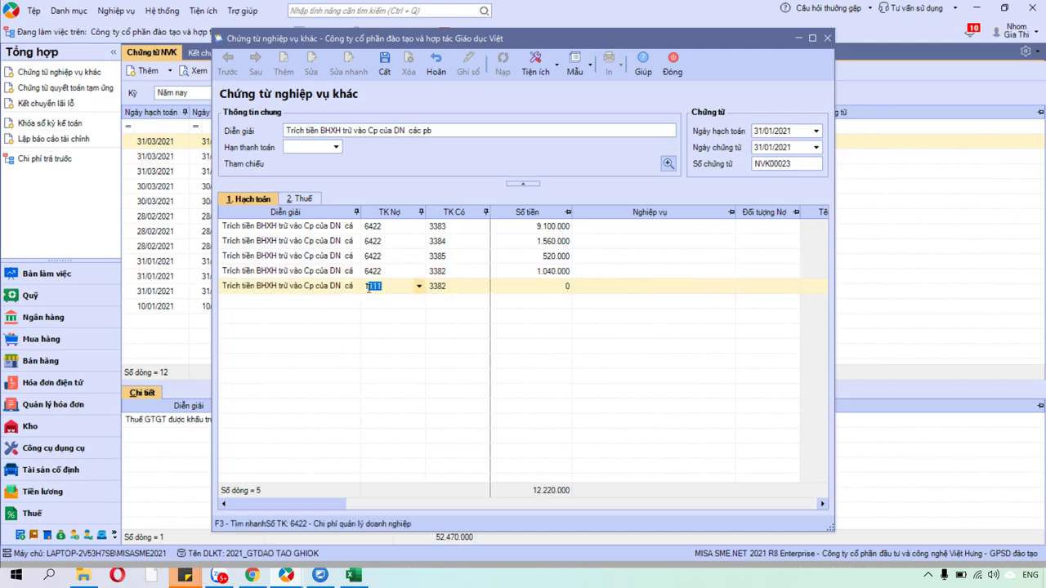
text(54)
key(Tab)
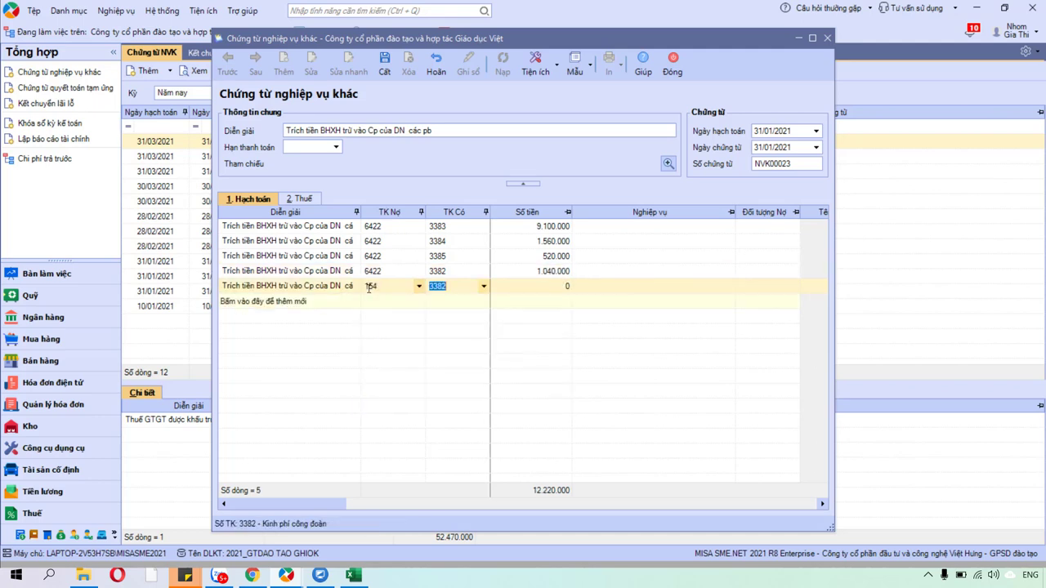
text(3383)
key(Tab)
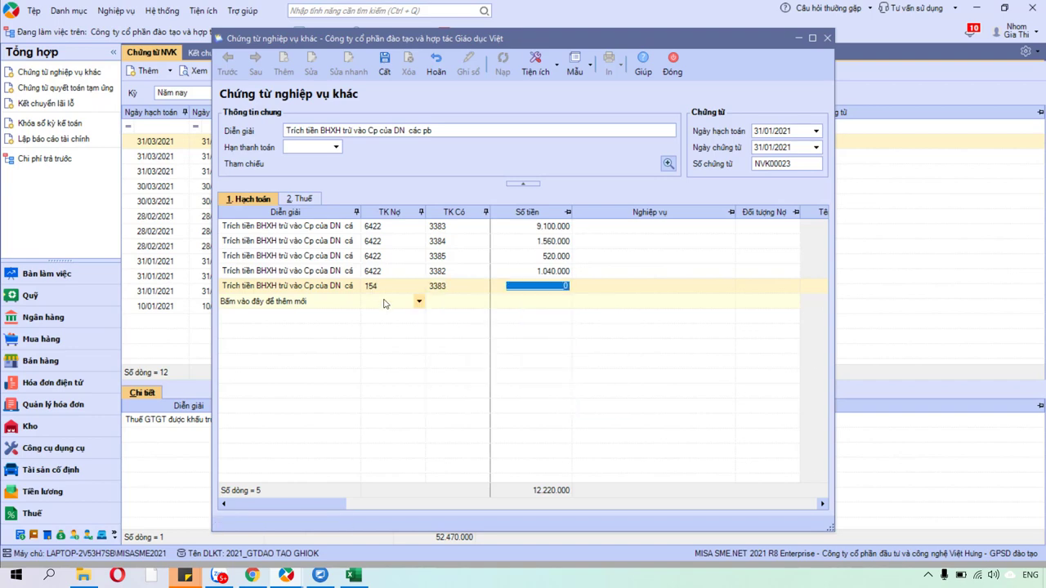
- Add three more lines debiting 154, crediting 3384 Bảo hiểm y tế, 3385 Bảo hiểm thất nghiệp and 3382 Kinh phí công đoàn
click(385, 304)
click(385, 303)
key(Tab)
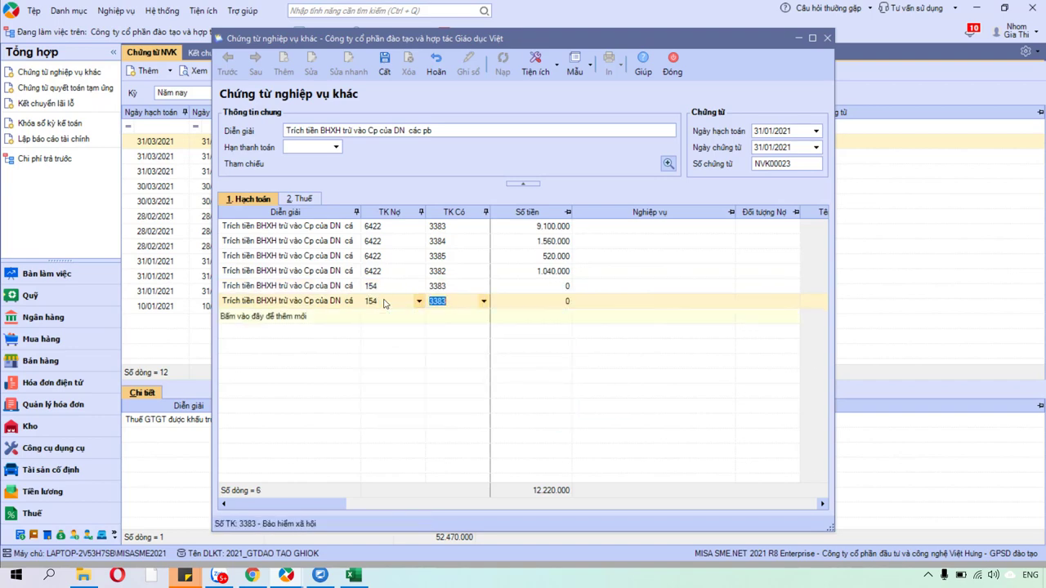
text(3384)
click(478, 321)
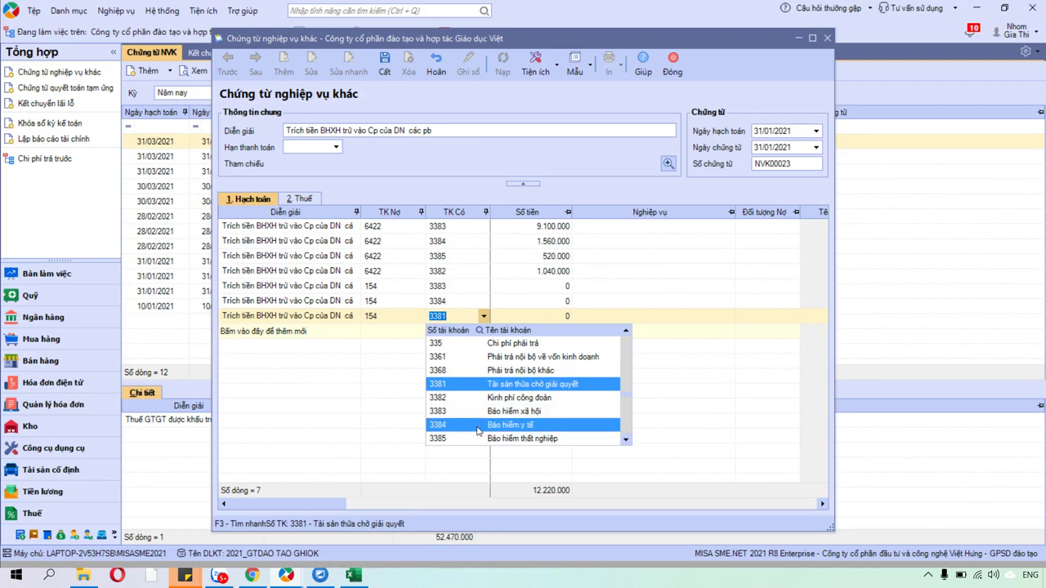
click(476, 433)
click(460, 338)
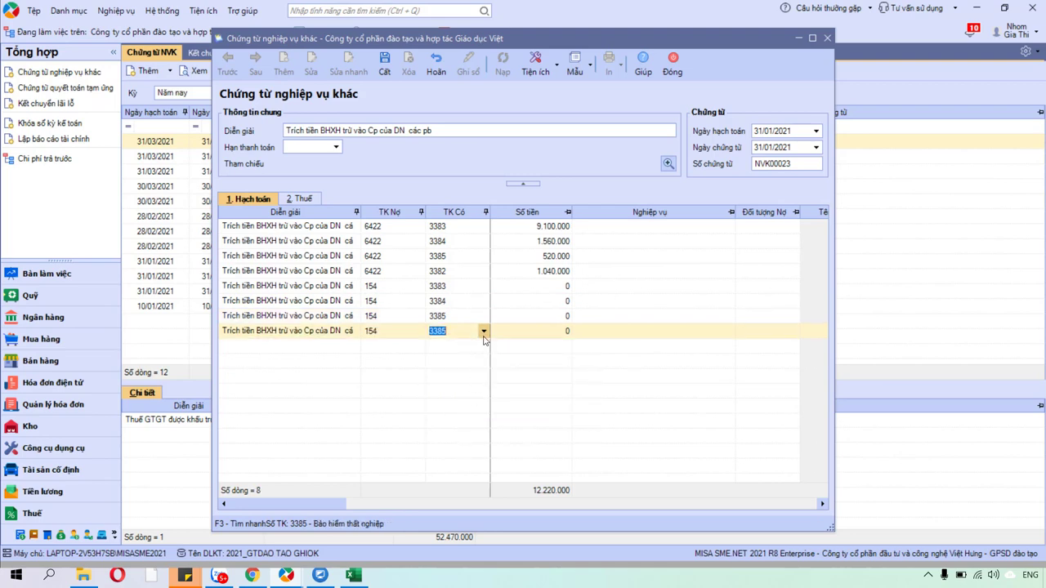
click(483, 331)
click(528, 413)
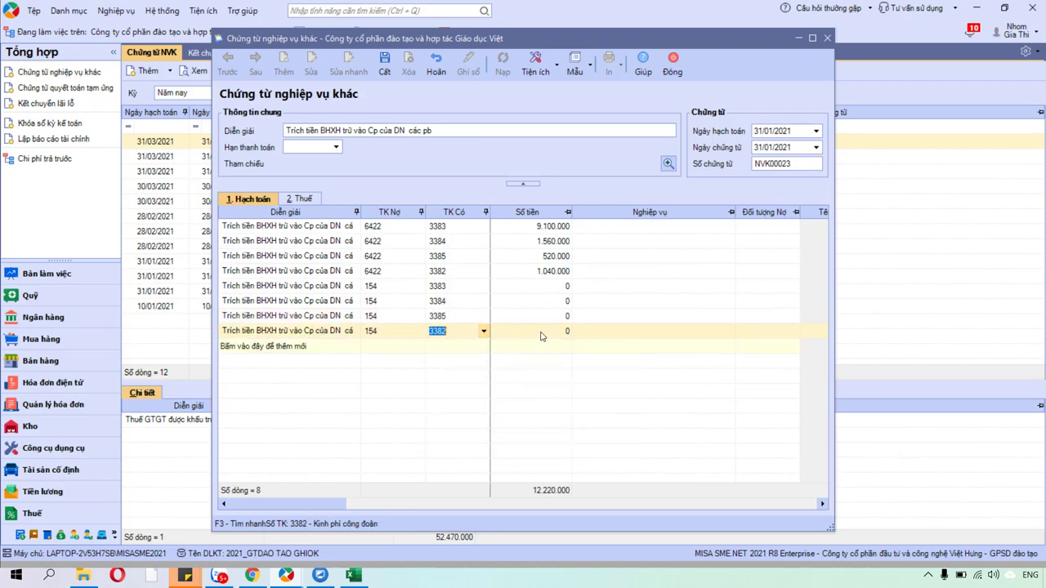
- Switch to the Excel payroll and colour the section II heading for the 10% taxable training department red
click(546, 290)
key(alt+Tab)
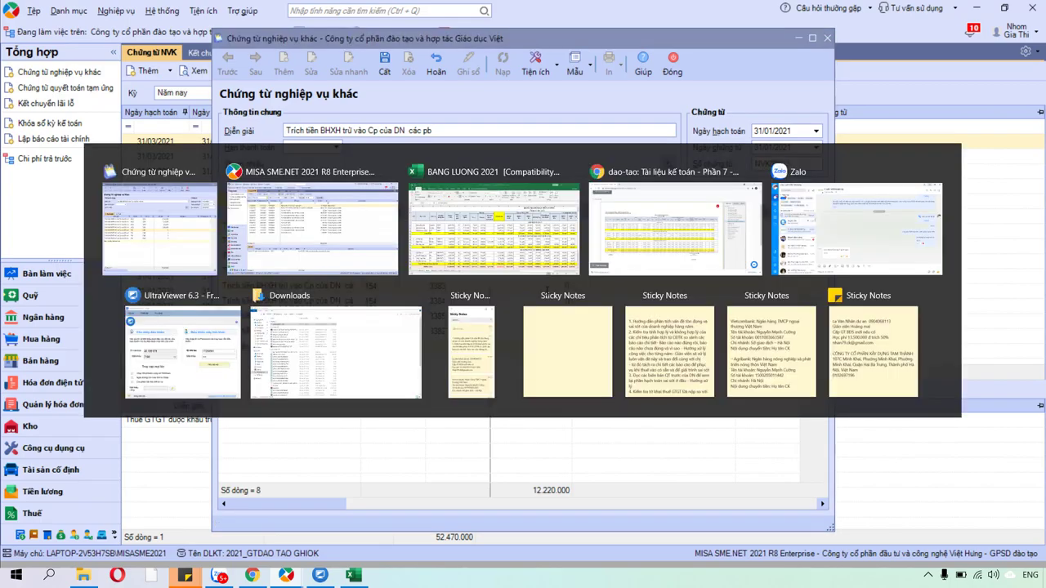
key(Escape)
click(354, 574)
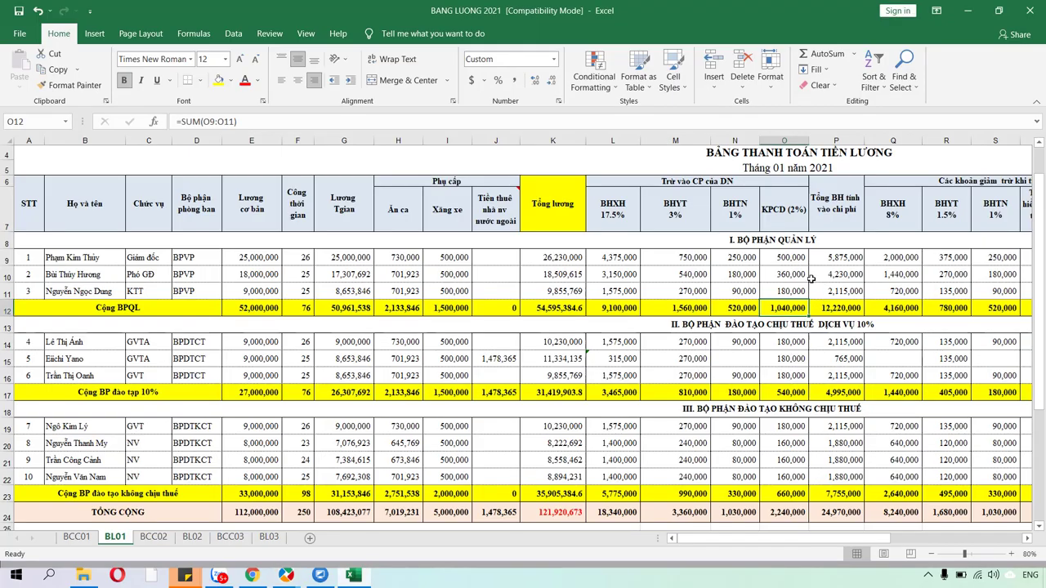
click(621, 325)
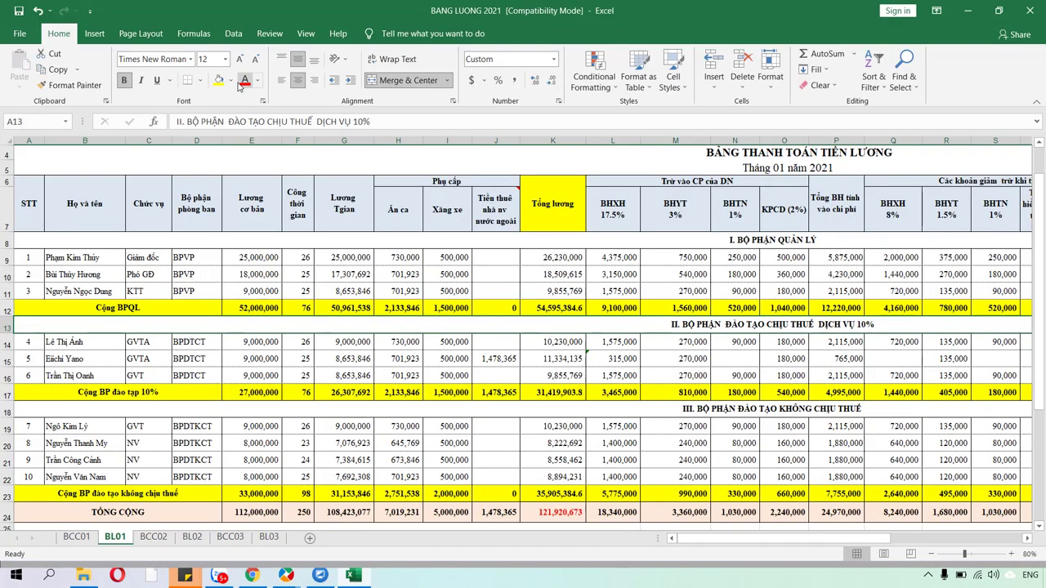
click(245, 80)
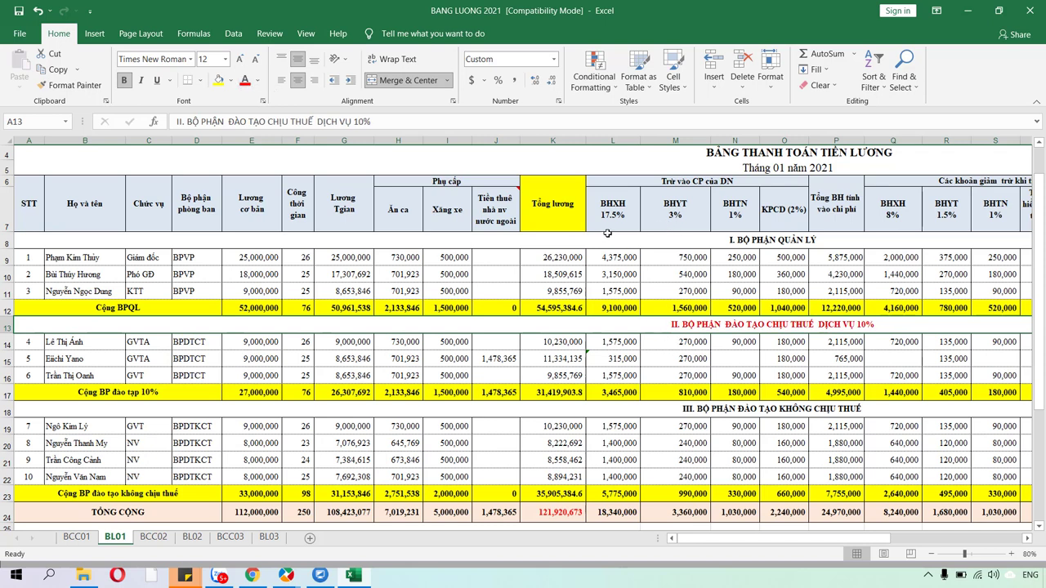
- Look up the taxable training department's BHXH subtotal and enter 3.465.000 as the amount of the 154/3383 line in MISA
click(612, 393)
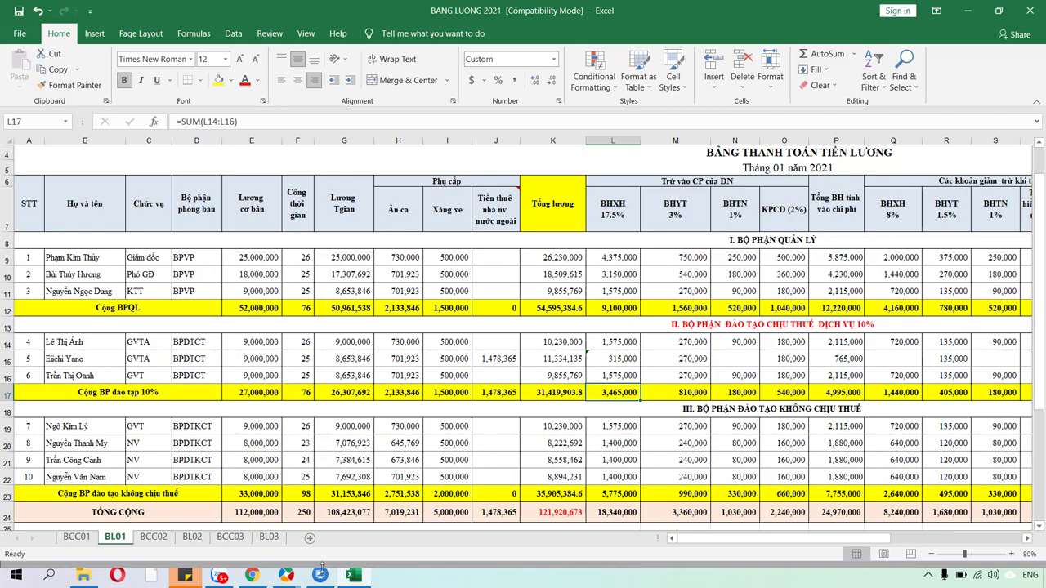
mouse_move(319, 572)
click(364, 535)
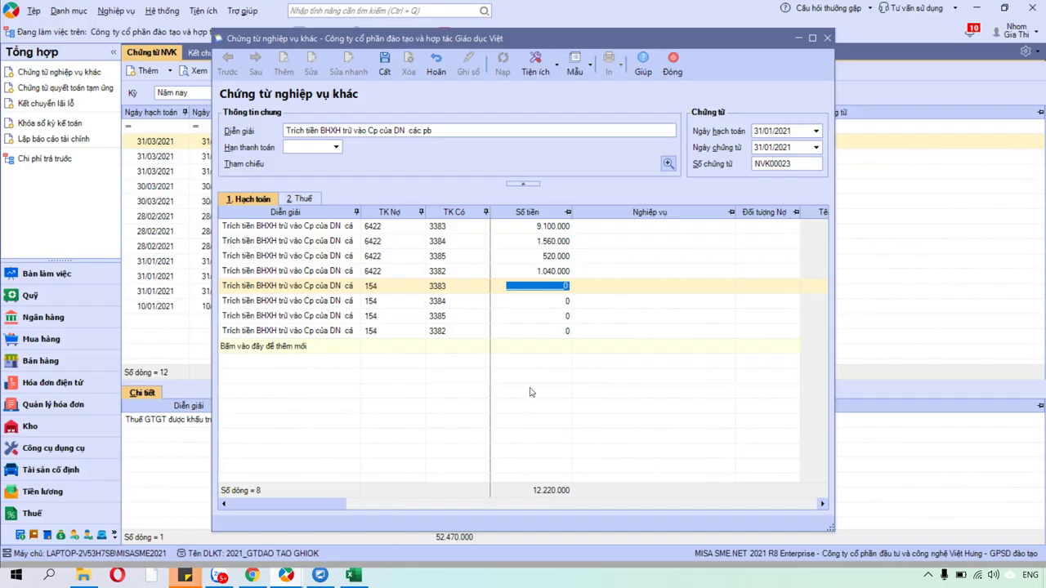
text(3.465.000)
key(Tab)
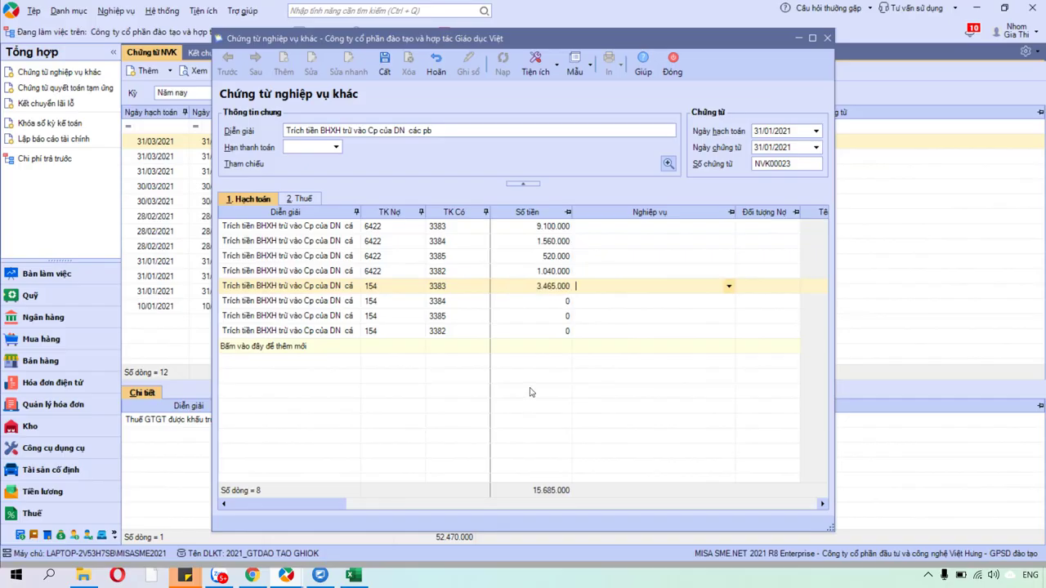
- Look up the taxable training department's BHYT subtotal in Excel and enter 810.000 as the amount of the 154/3384 line
click(366, 580)
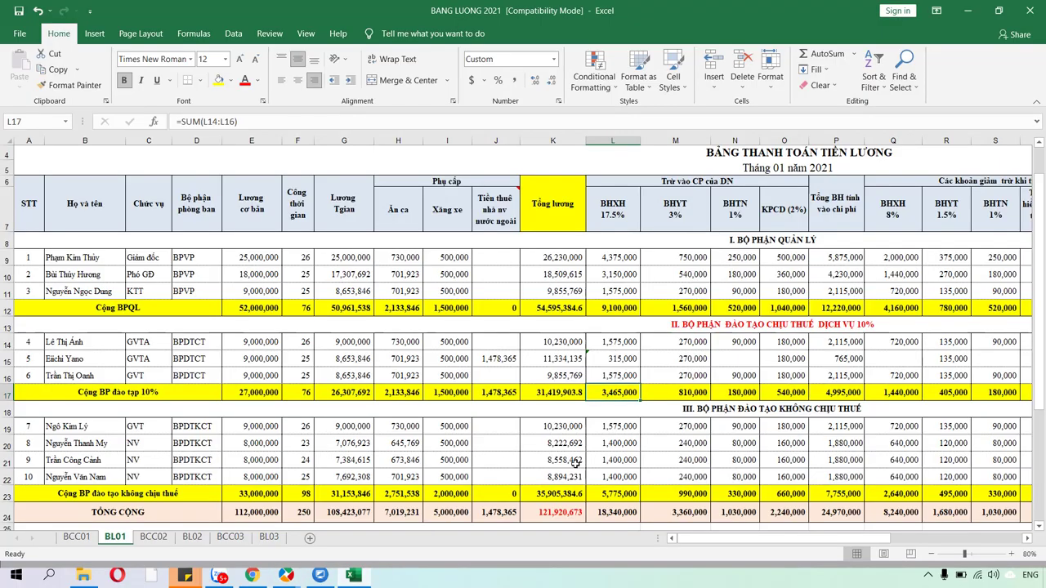
click(682, 399)
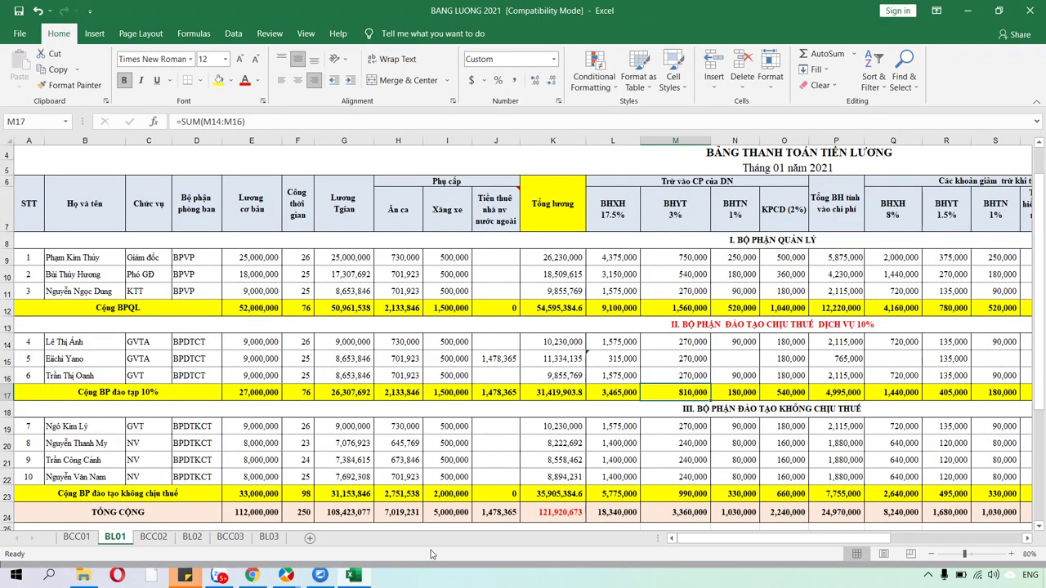
click(286, 577)
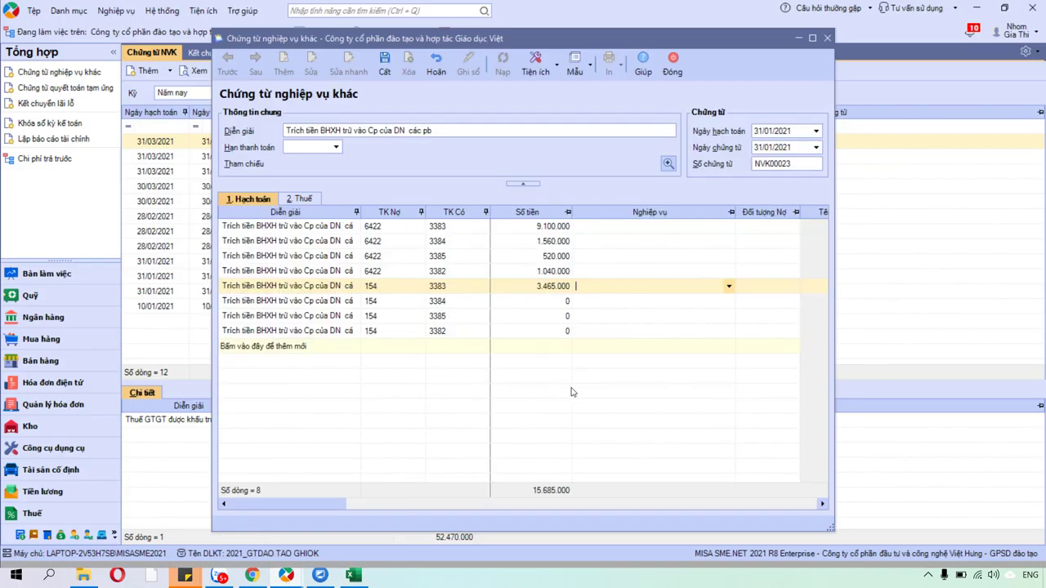
click(537, 301)
text(810.000)
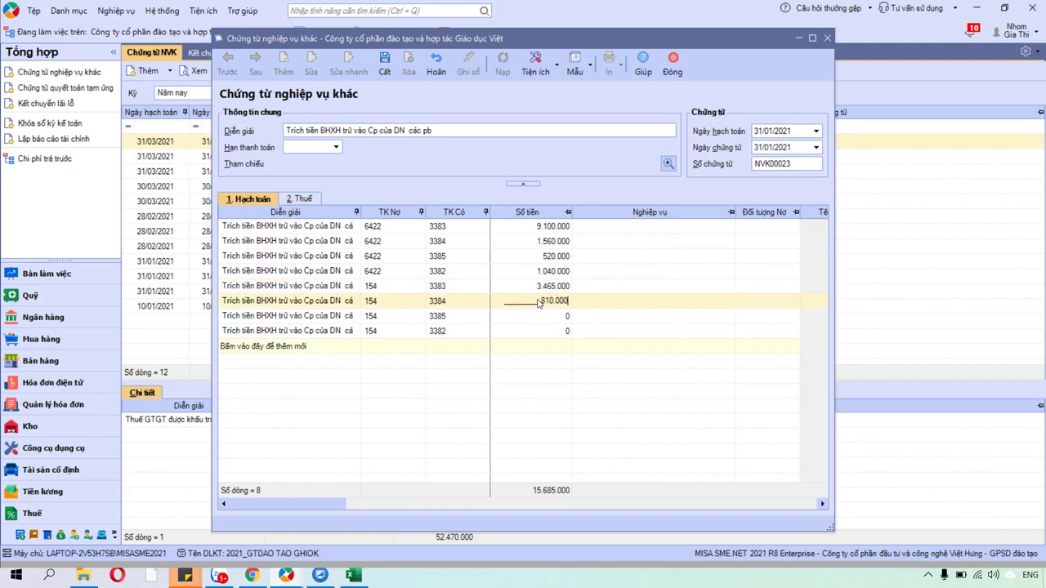
text(10,000)
- Look up the taxable training department's BHTN subtotal in Excel and enter 180.000 as the amount of the 154/3385 line
click(544, 317)
click(353, 577)
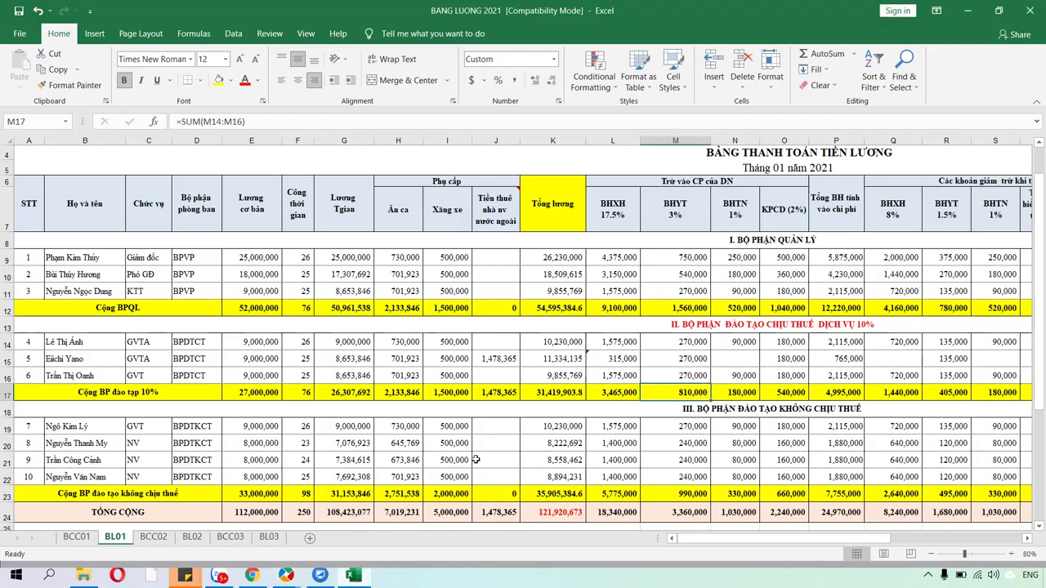
click(748, 392)
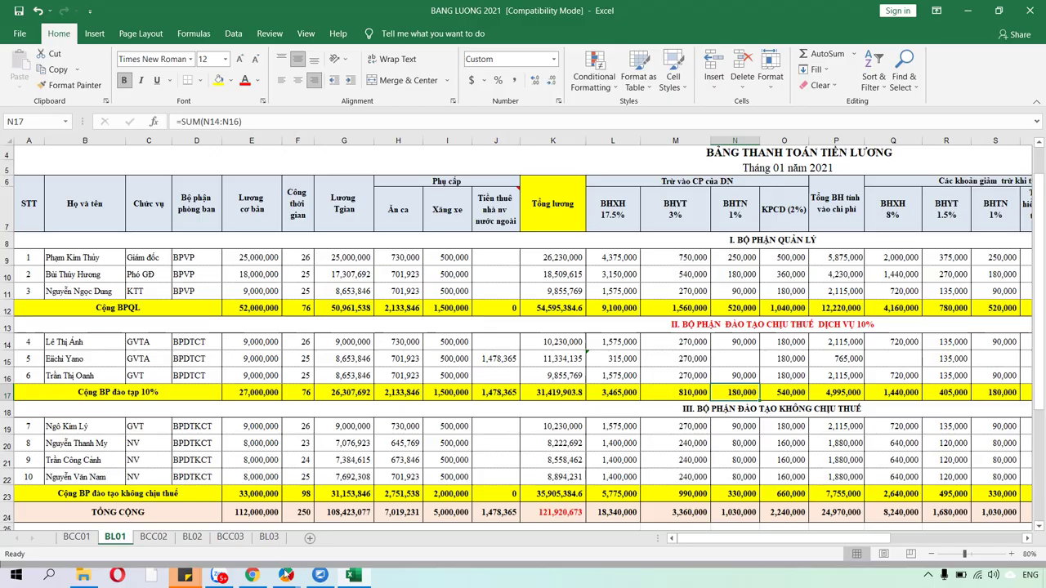
click(286, 577)
text(18)
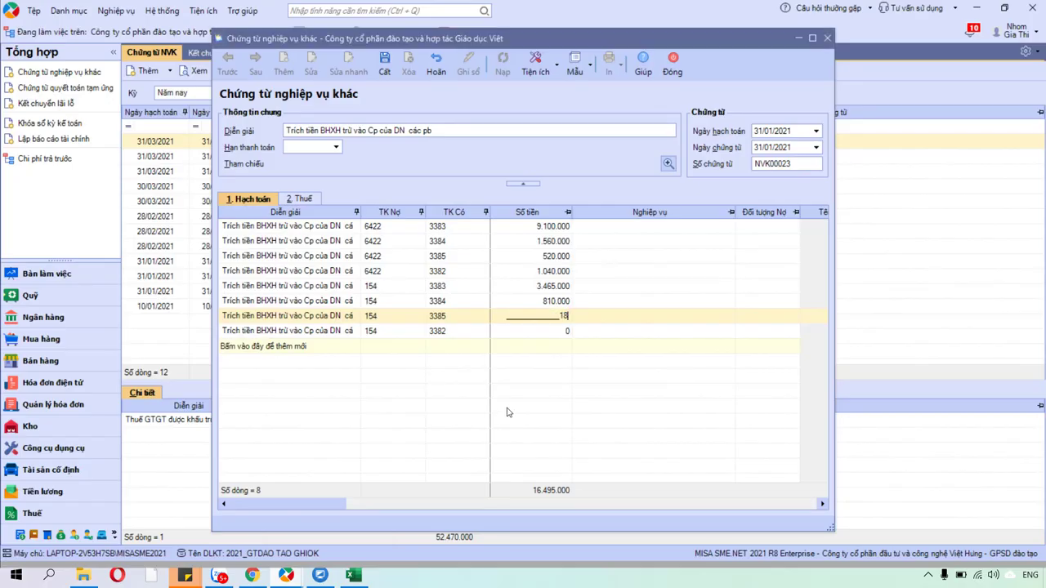
text(0,000)
key(Tab)
- Look up the taxable training department's KPCD subtotal in Excel and enter 540.000 as the amount of the 154/3382 line
click(353, 577)
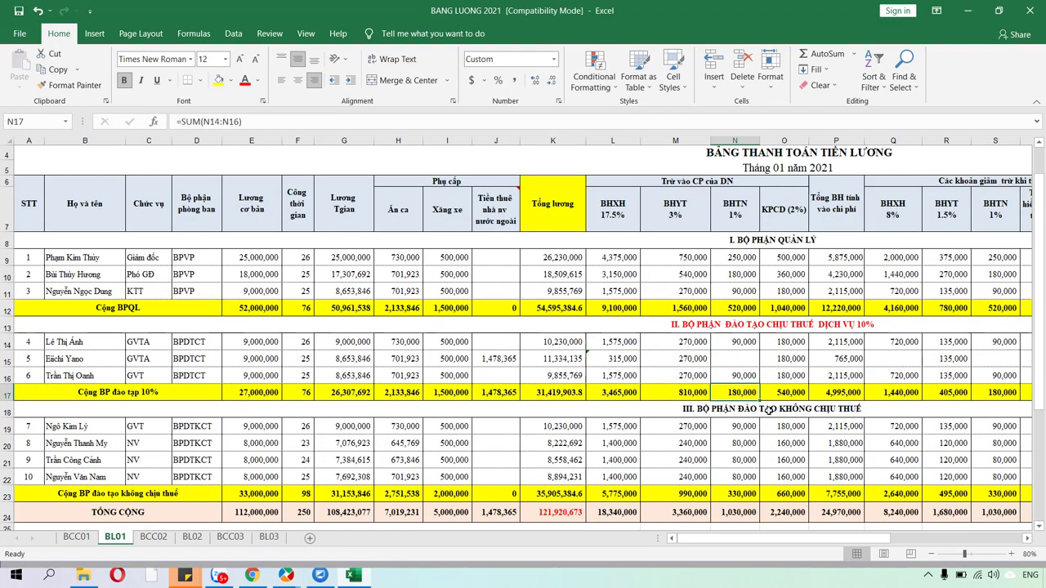
click(797, 395)
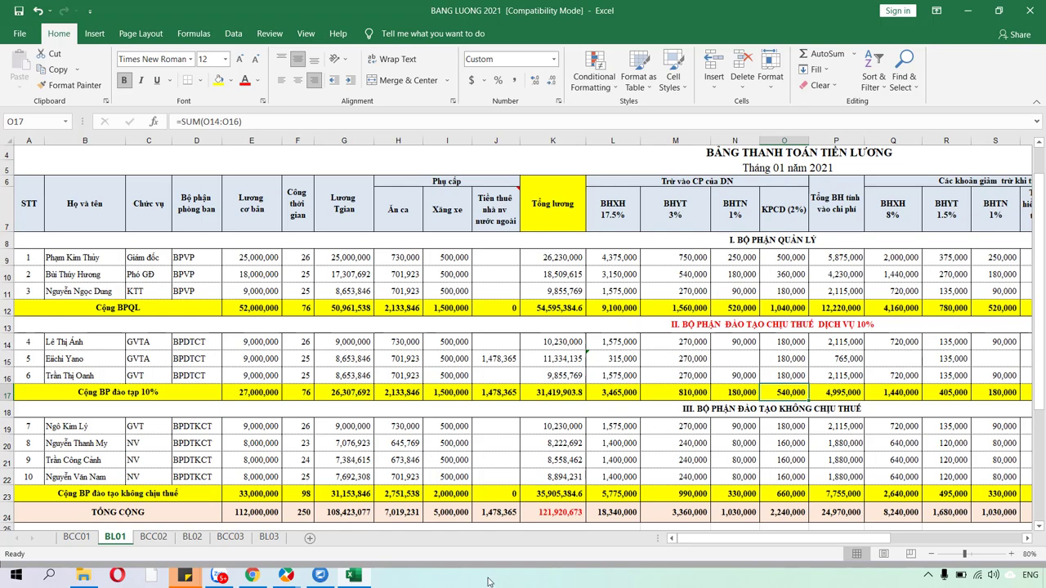
click(353, 577)
click(549, 331)
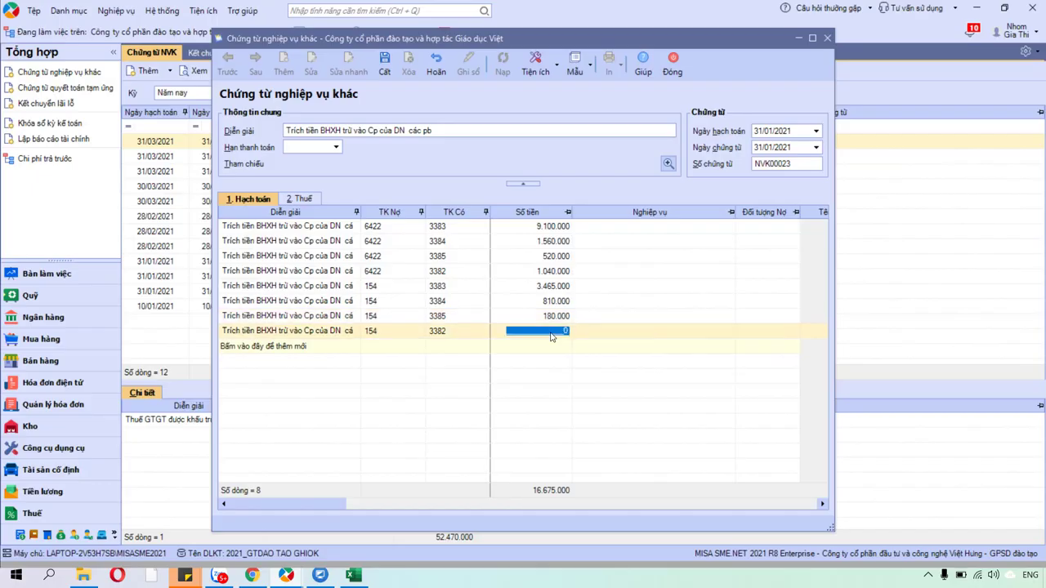
text(540.000)
key(Tab)
- Set the 154/3383 line's cost item (Khoản mục CP) to NCTT.DTCHIUTHUE, Đào tạo chịu thuế 10%, and copy it to the lines below
drag(344, 509, 542, 504)
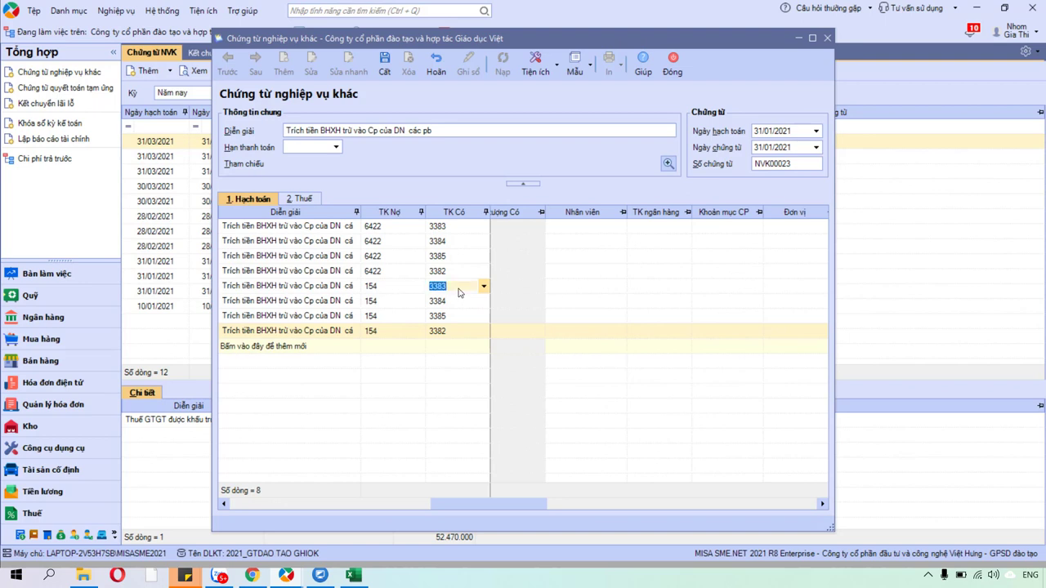
click(696, 285)
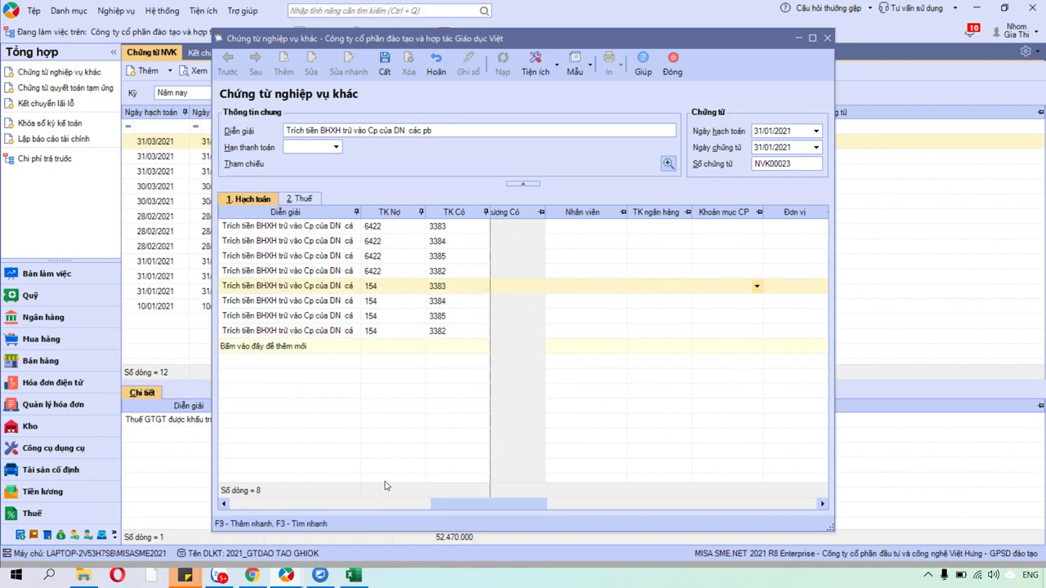
click(354, 576)
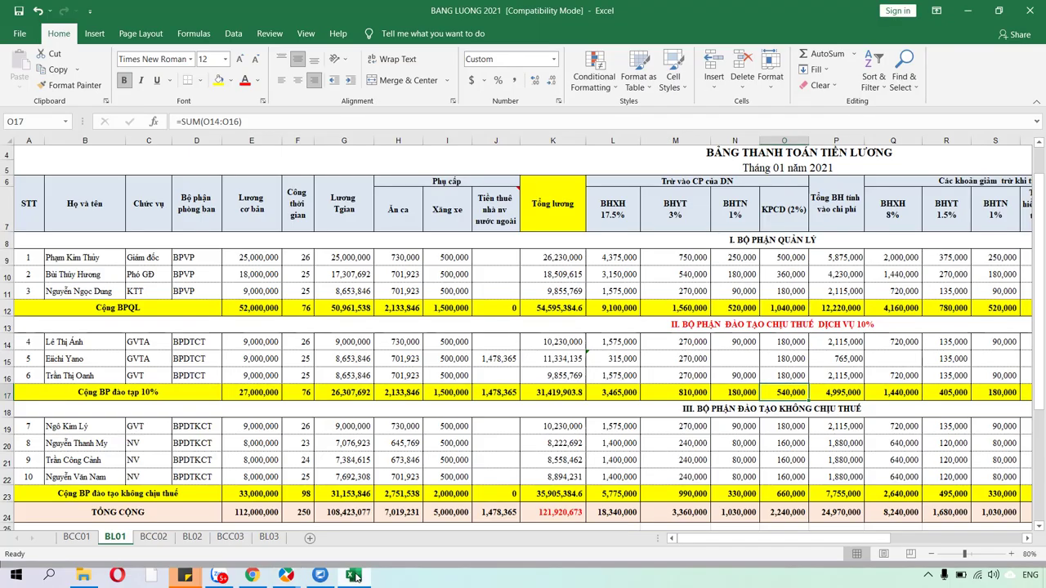
mouse_move(286, 576)
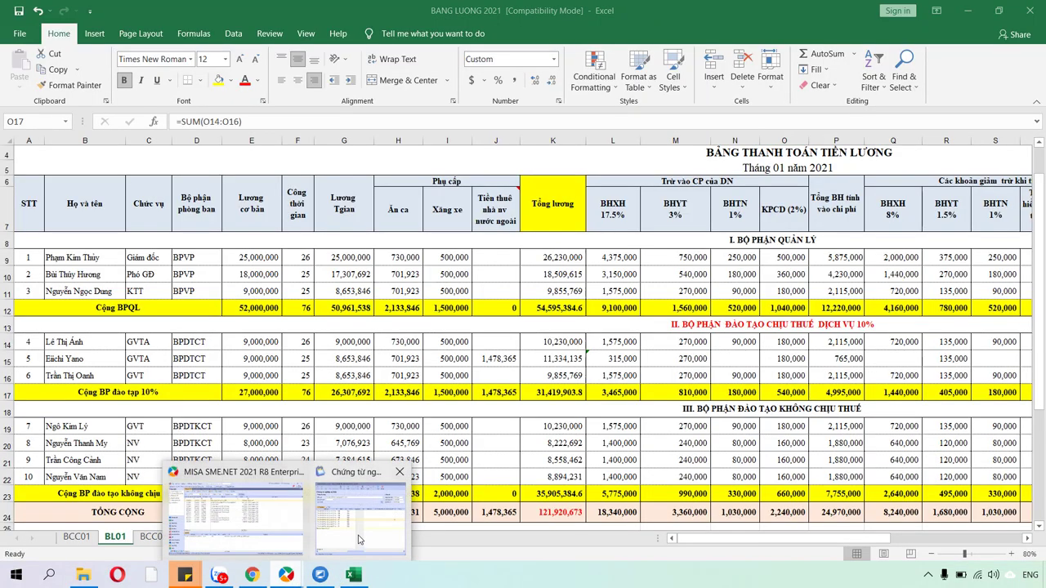
click(245, 523)
text(NCTT)
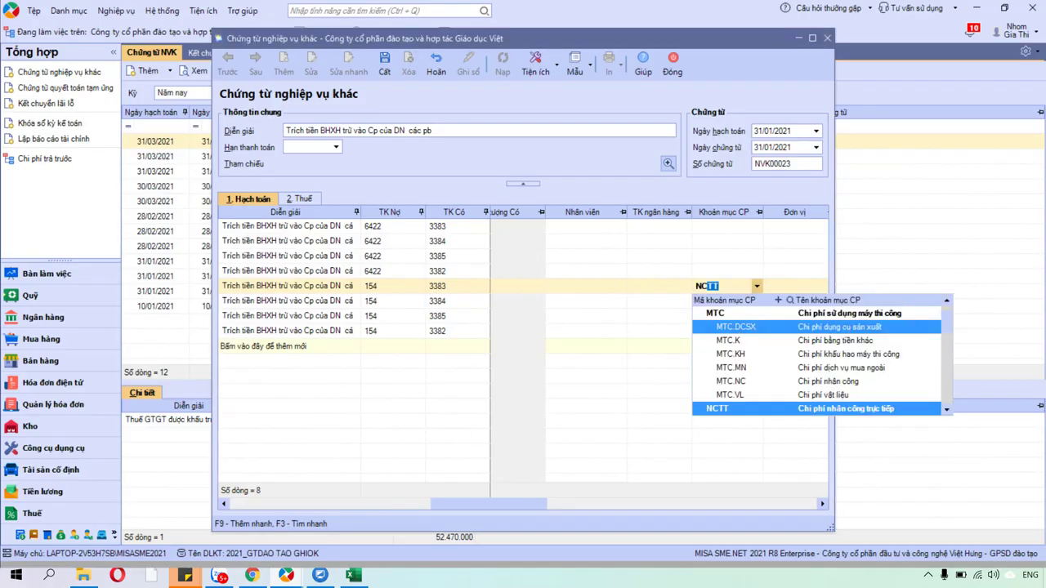
click(947, 410)
click(947, 410)
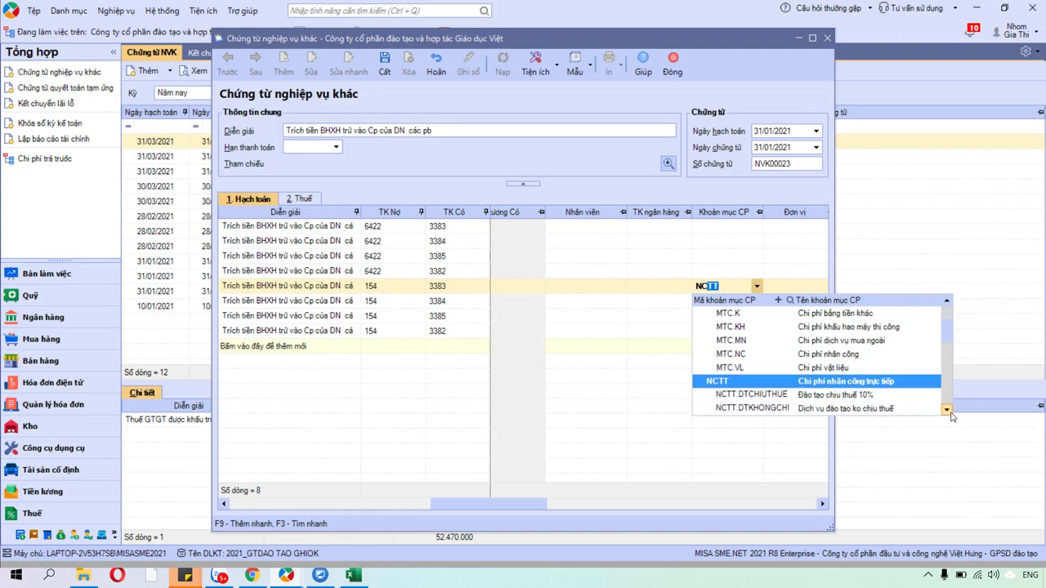
click(922, 396)
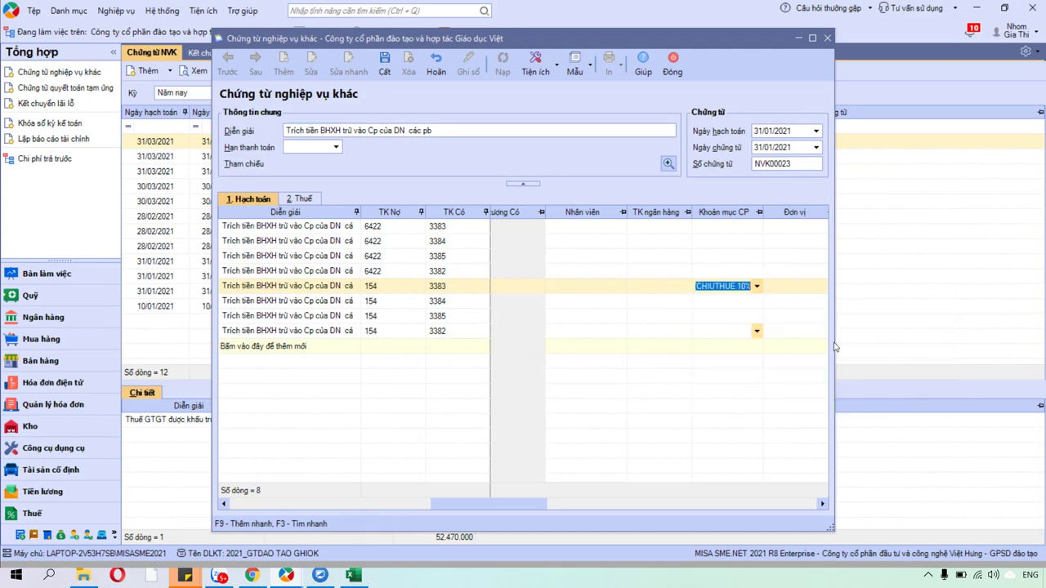
right_click(733, 287)
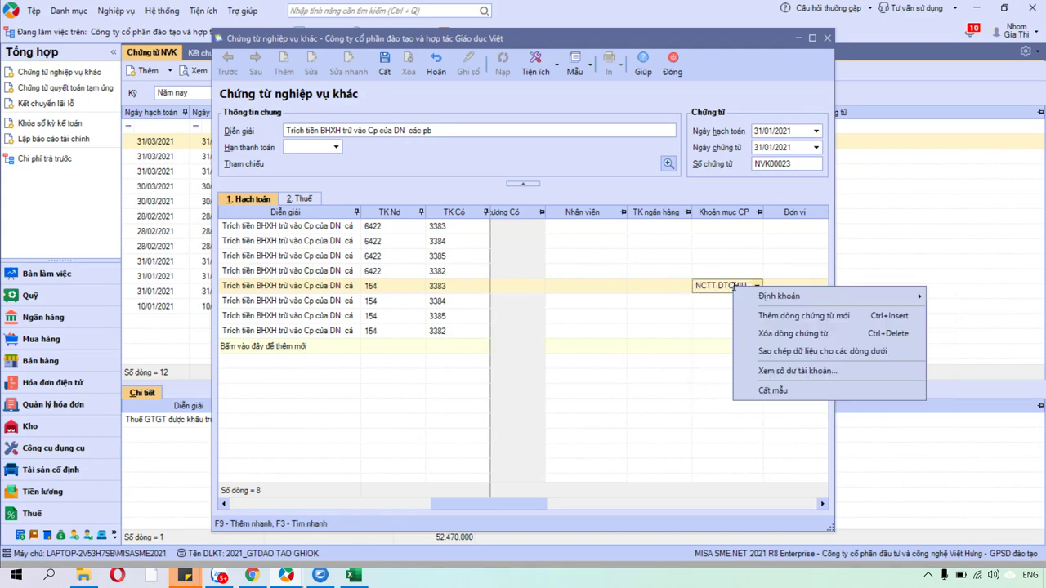
click(802, 352)
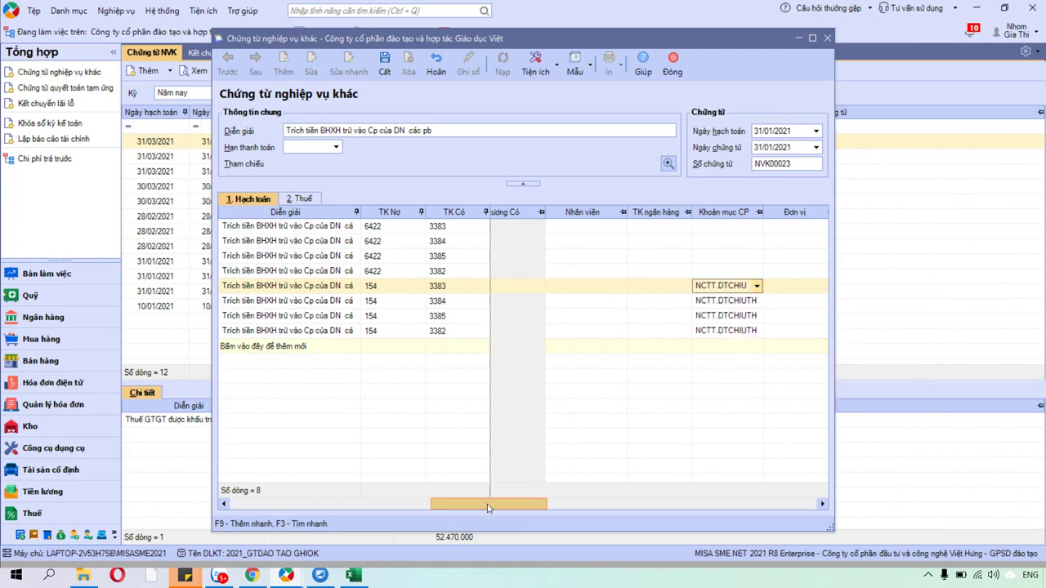
- Add an entry line for the non-taxable training department with debit account 154 and credit account 3383
drag(496, 504, 234, 527)
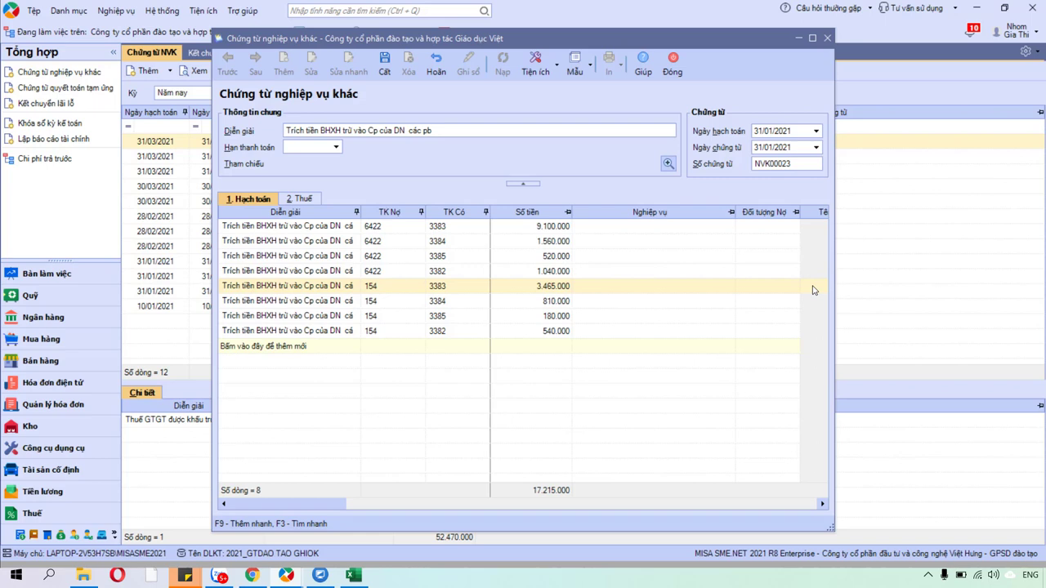
click(377, 350)
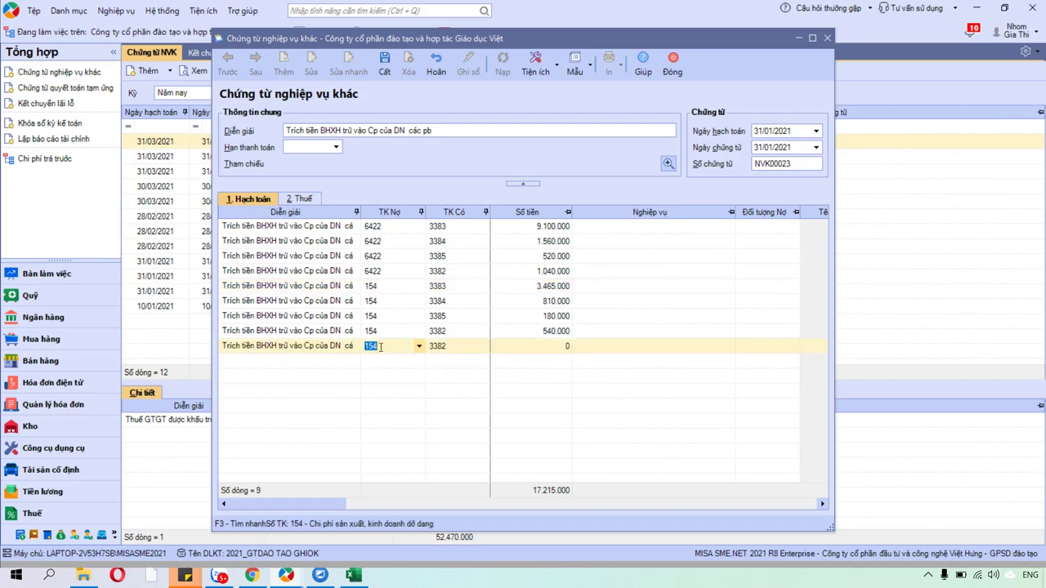
click(444, 347)
text(3383)
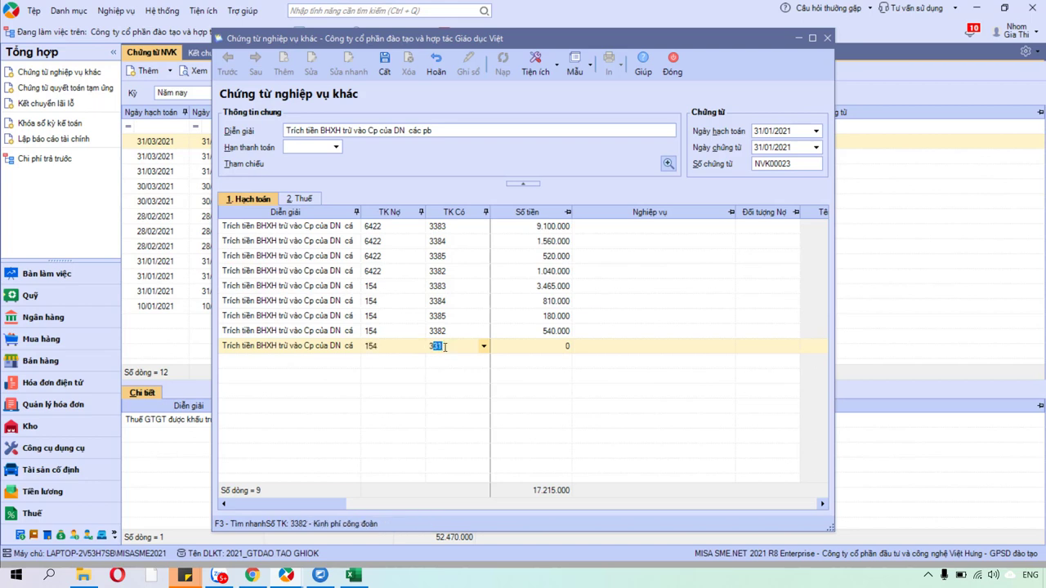
key(Return)
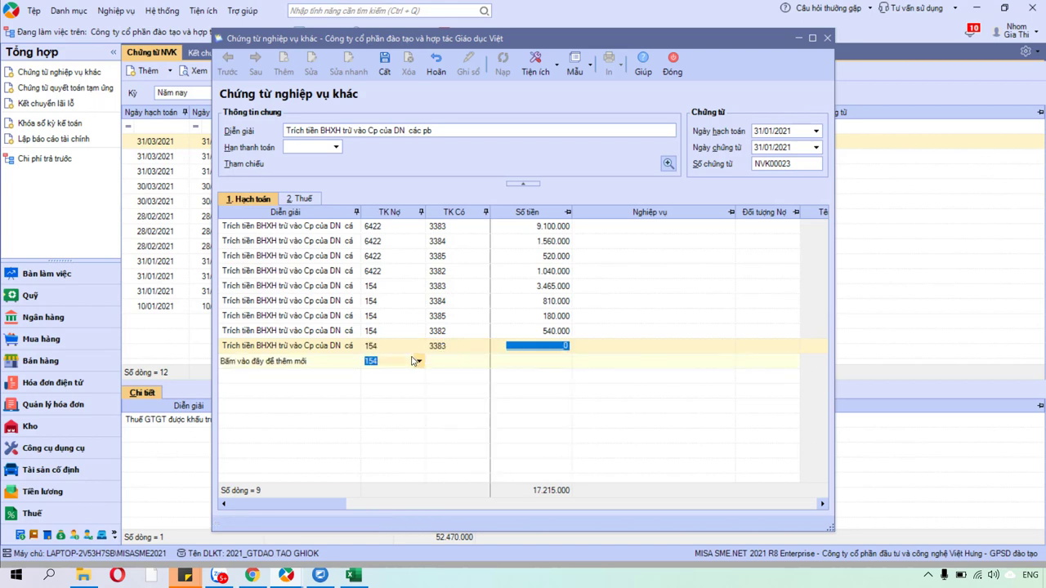
- Add another entry line with debit account 154 and credit account 3384 (Bảo hiểm y tế)
click(415, 362)
click(483, 361)
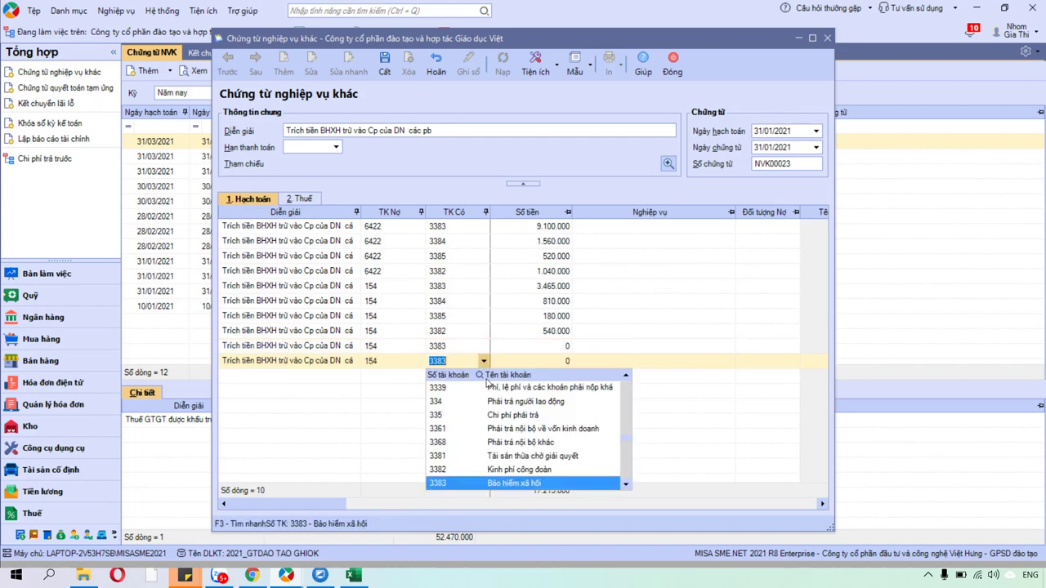
click(626, 485)
click(571, 483)
key(Tab)
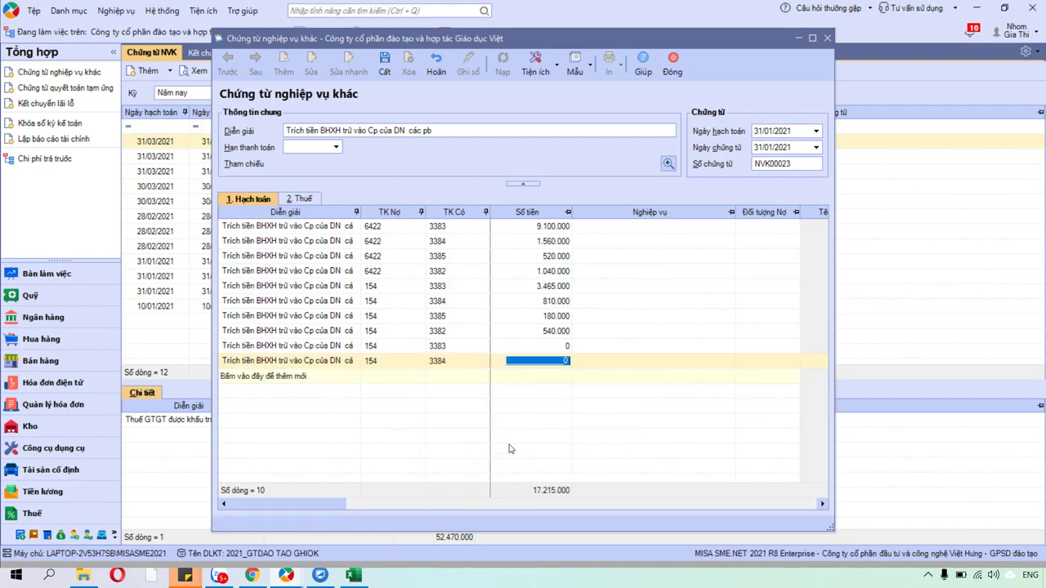
- Add another entry line with debit account 154 and credit account 3385 (Bảo hiểm thất nghiệp)
click(419, 377)
click(482, 375)
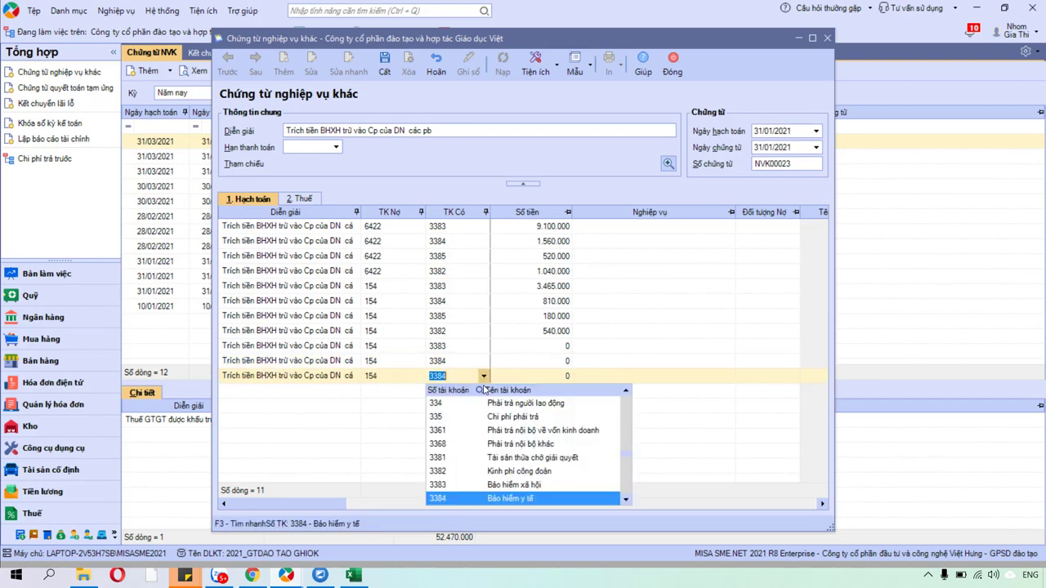
click(625, 499)
click(595, 500)
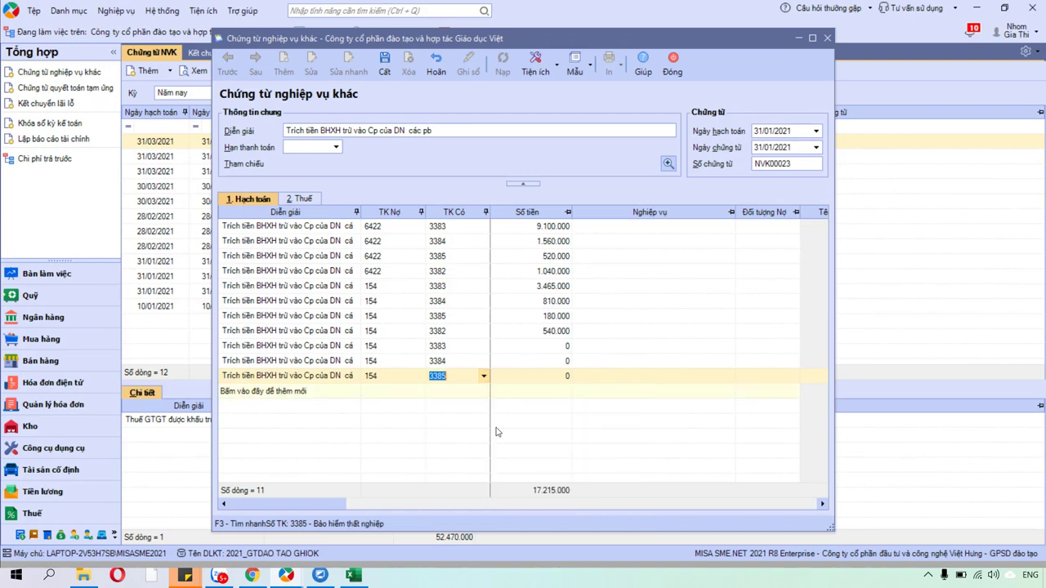
- Add a final entry line with debit account 154 and credit account 3382 (Kinh phí công đoàn)
click(400, 393)
click(483, 391)
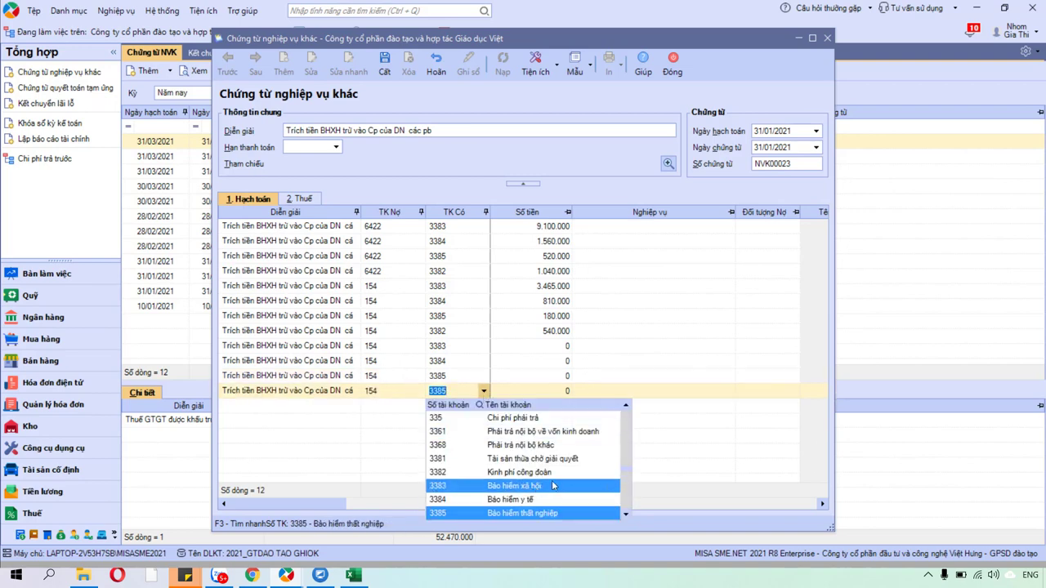
click(558, 474)
key(Tab)
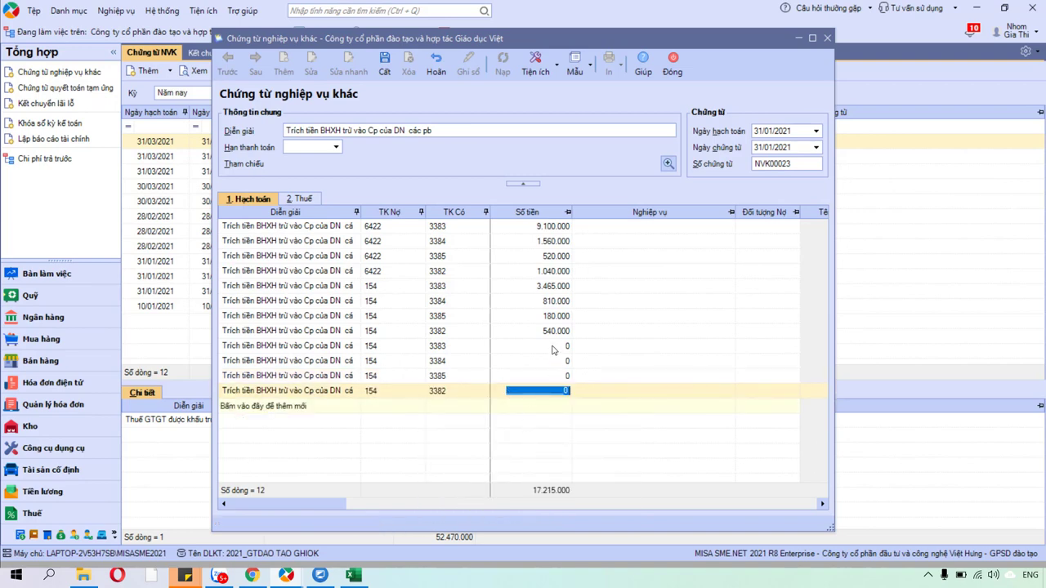
- Switch to Excel and set the font of the heading III. BỘ PHẬN ĐÀO TẠO KHÔNG CHỊU THUẾ to green
click(353, 575)
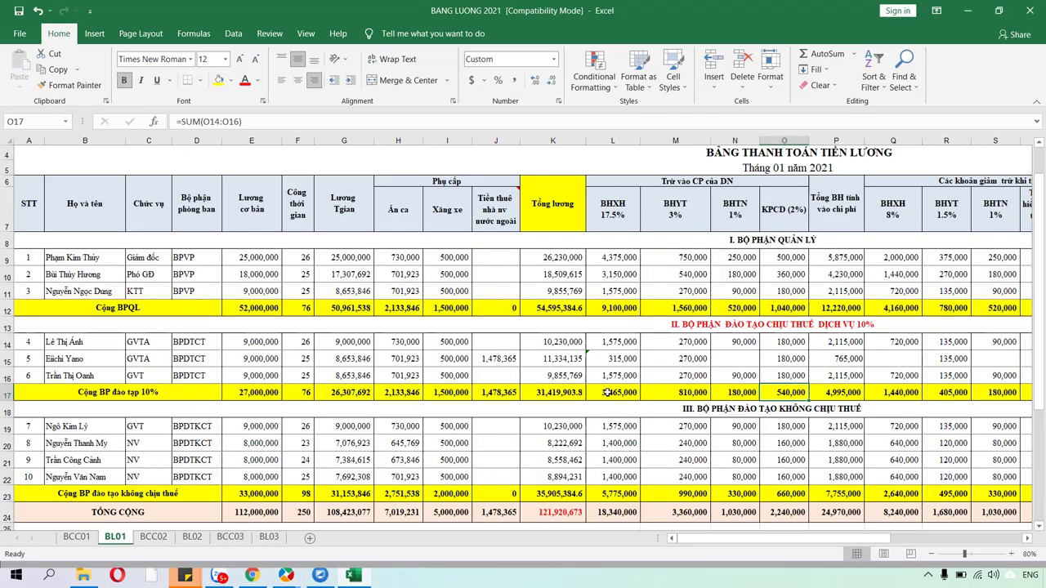
scroll(699, 406, down, 1)
click(702, 368)
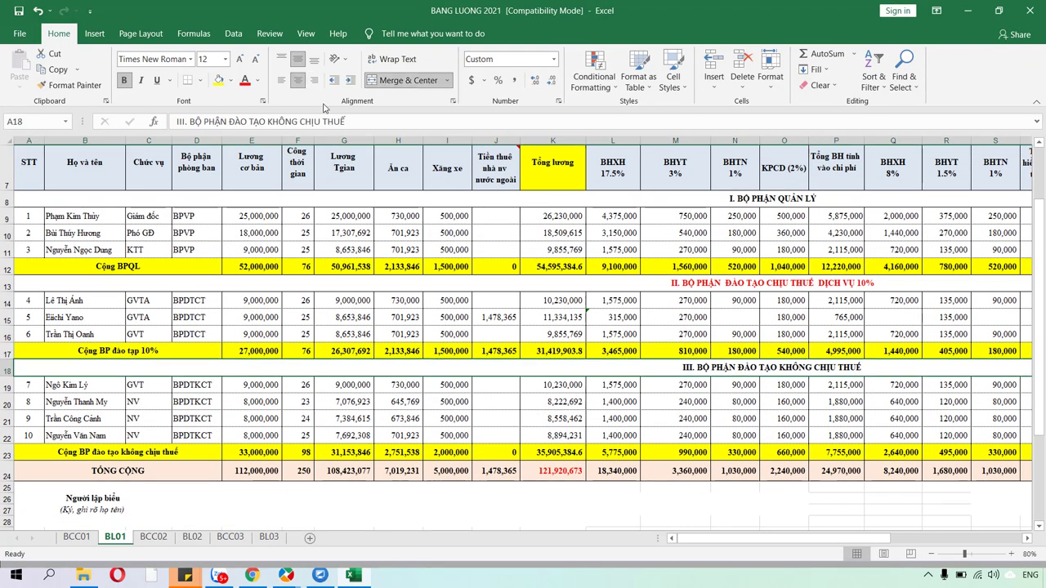
click(258, 80)
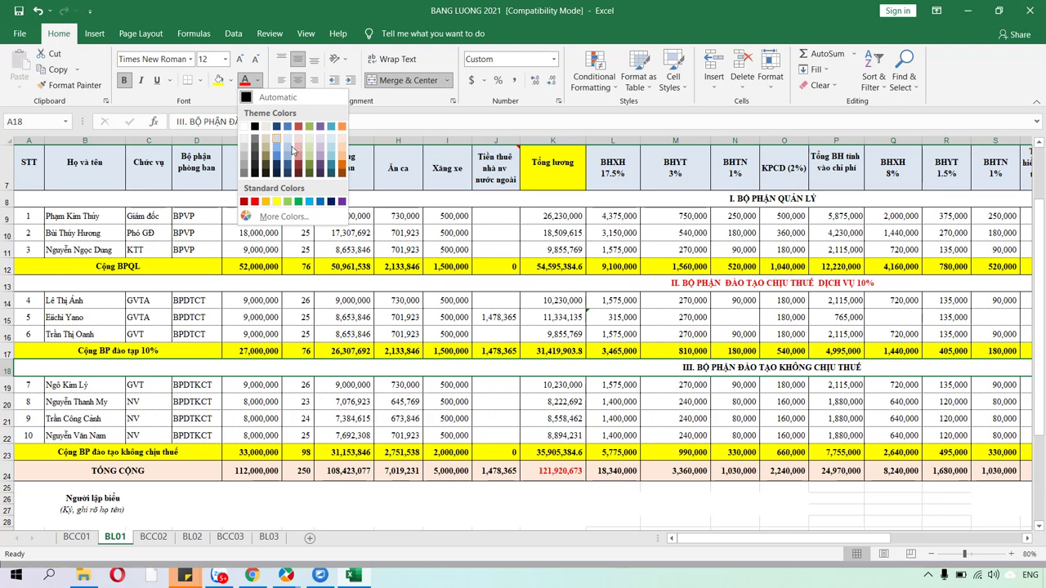
click(296, 202)
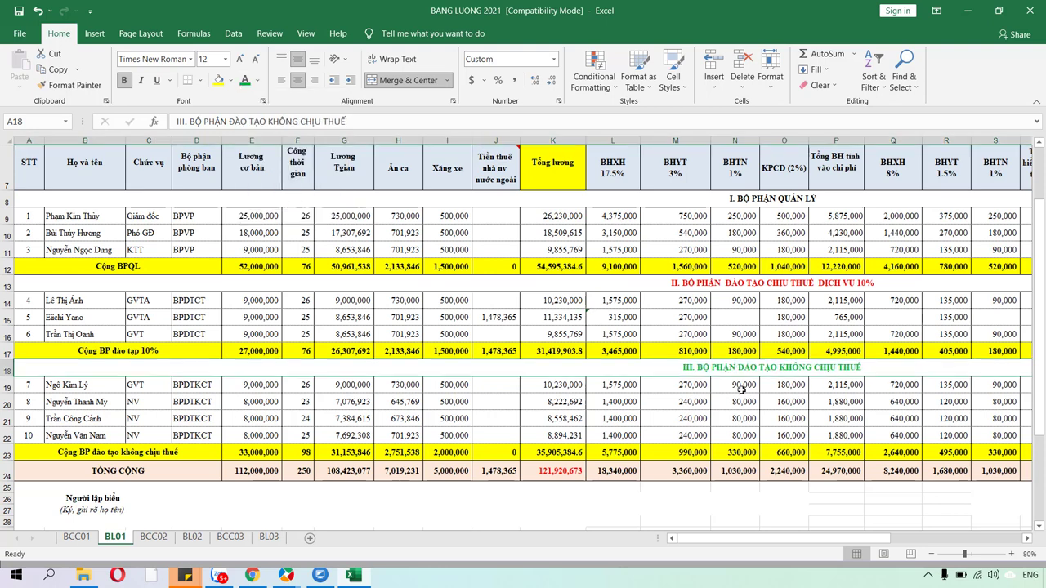
- Look up the non-taxable training department's BHYT subtotal and enter 990.000 as the amount of the second 154/3383 line in MISA
click(701, 458)
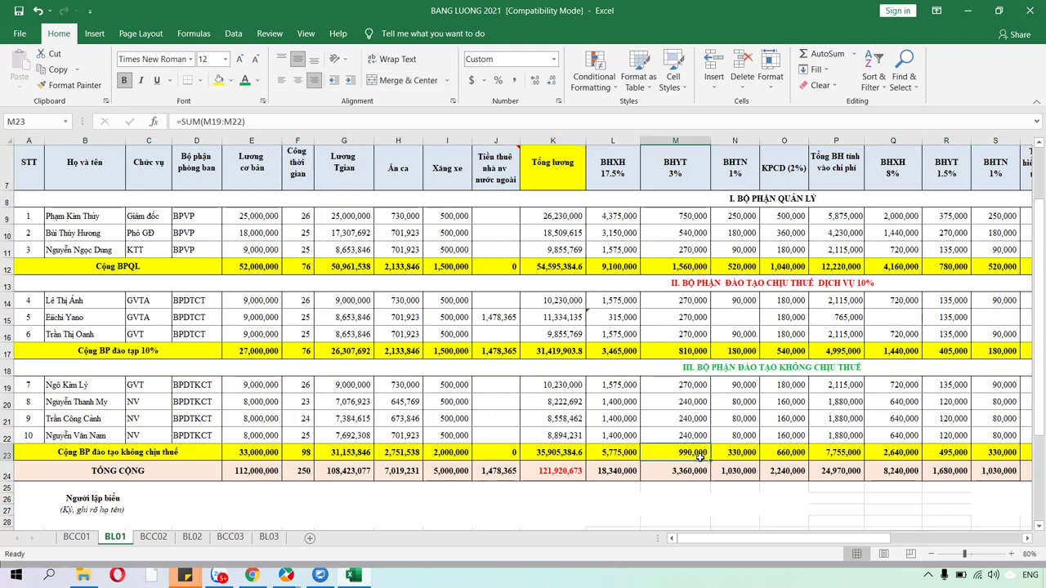
mouse_move(219, 575)
click(433, 503)
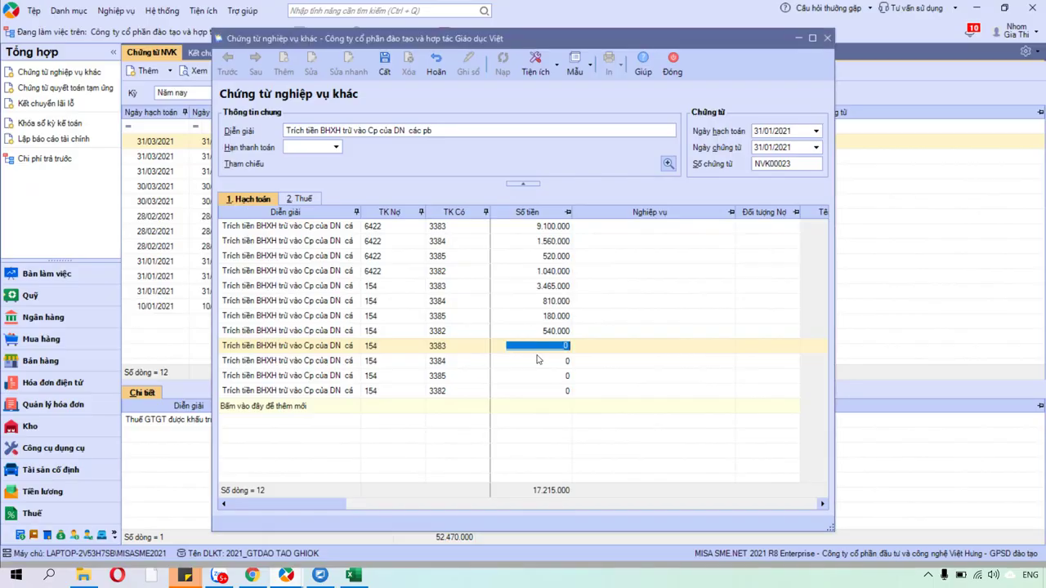
text(99)
text(000)
key(Tab)
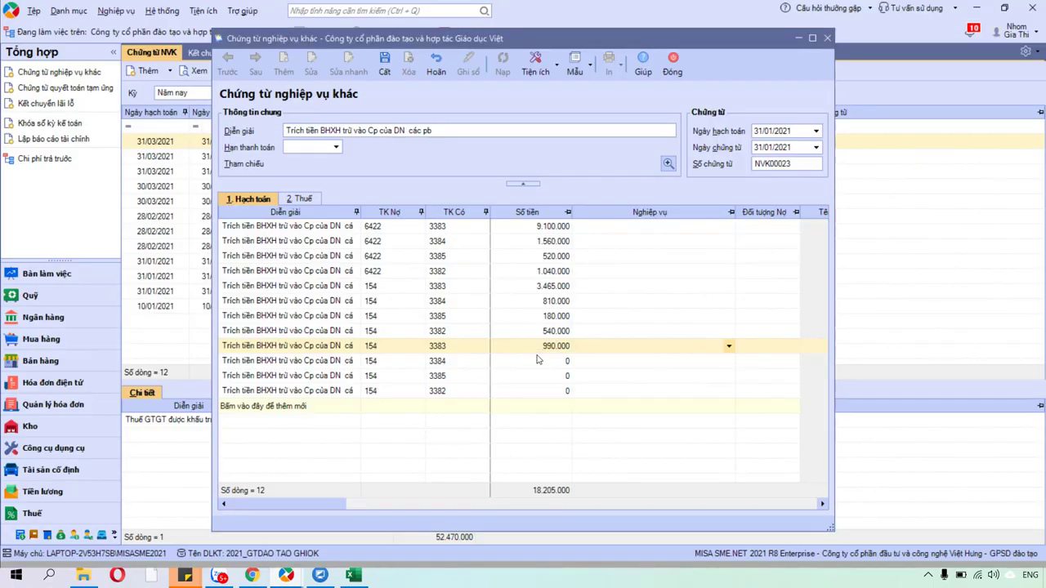
- Look up the non-taxable training department's BHTN subtotal in Excel and enter 330.000 as the amount of the second 154/3384 line
click(344, 575)
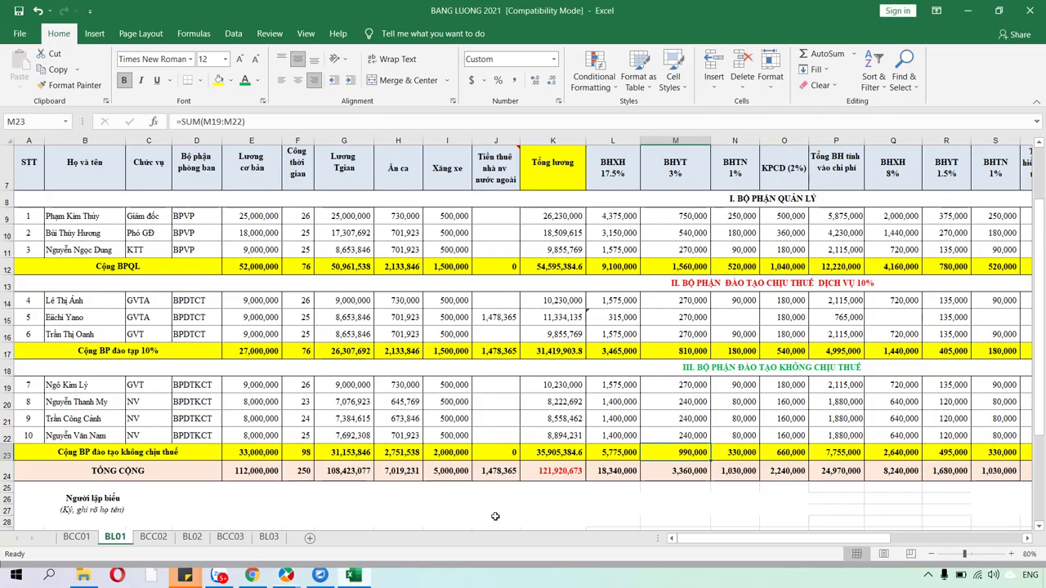
click(738, 456)
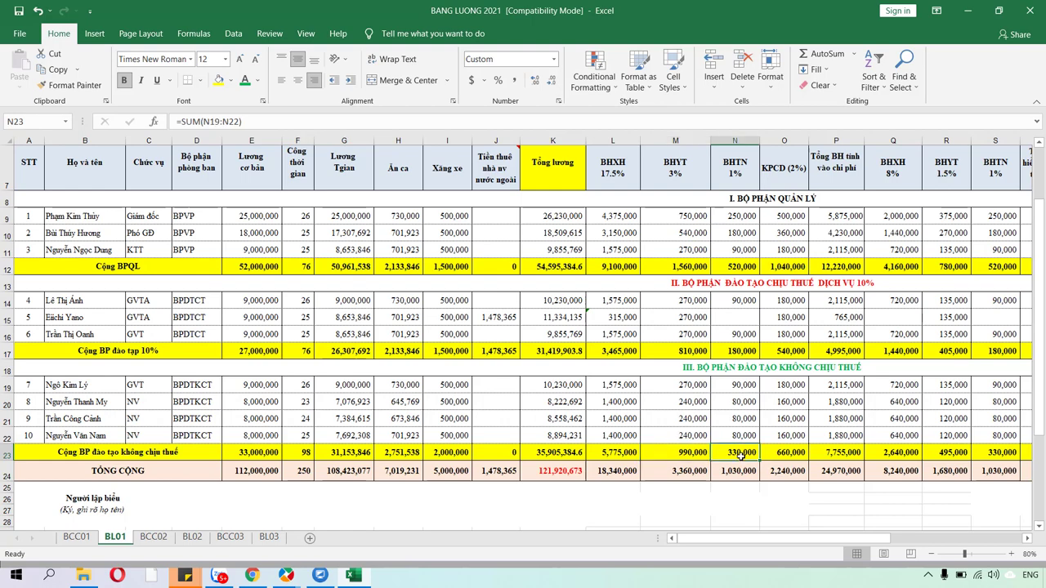
click(286, 575)
click(562, 361)
text(330.000)
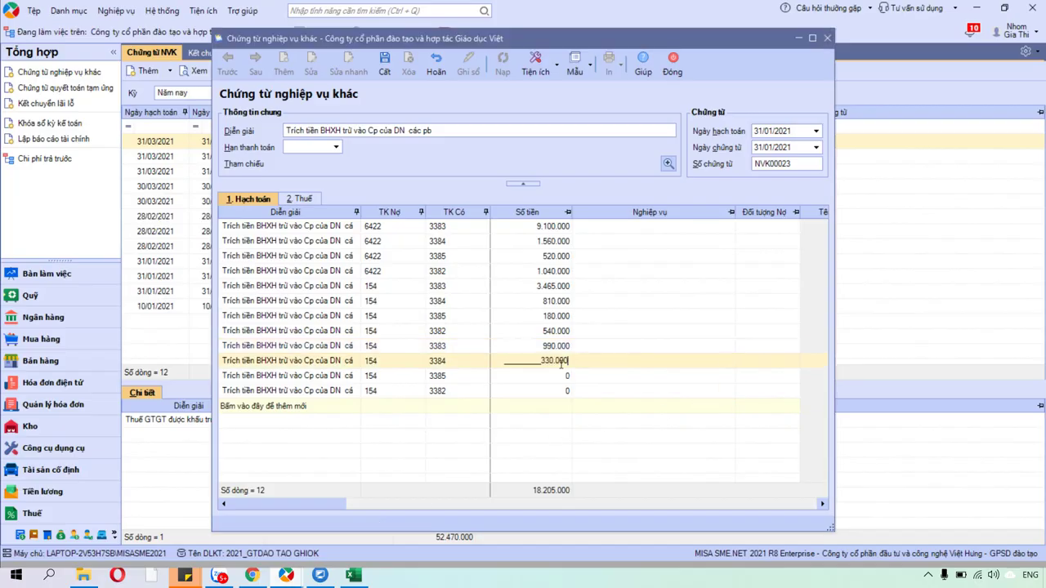
key(Tab)
click(353, 575)
click(786, 454)
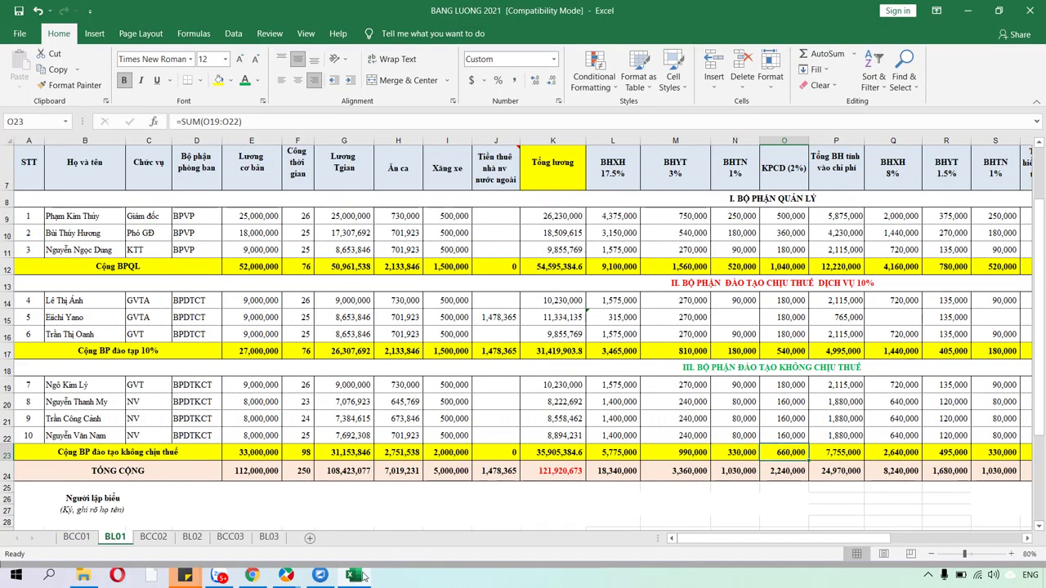
click(286, 575)
- Look up the non-taxable training department's BHXH subtotal in Excel and correct the second 154/3383 line's amount to 5.775.000 in MISA
click(552, 347)
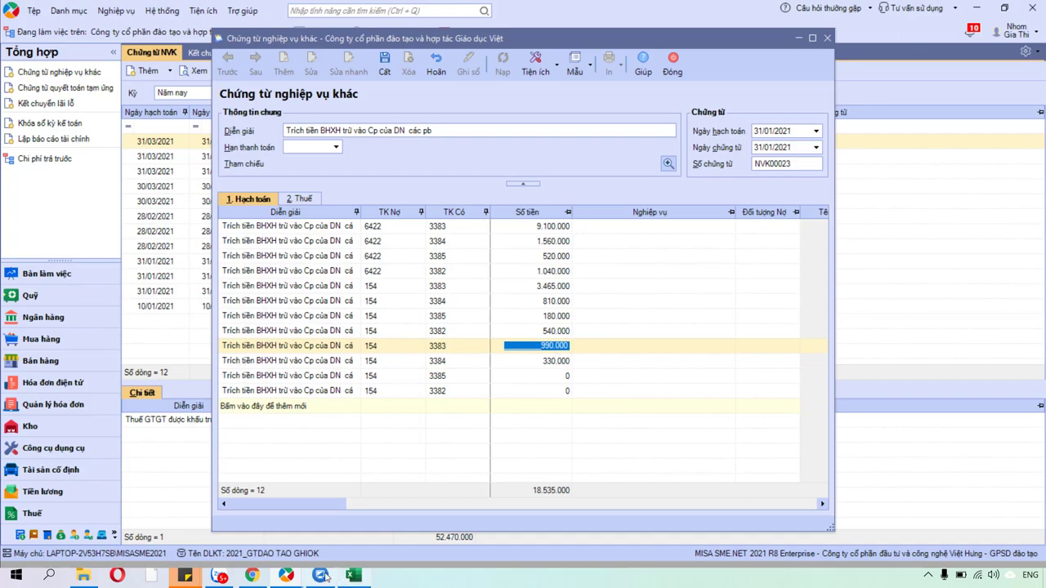
click(353, 576)
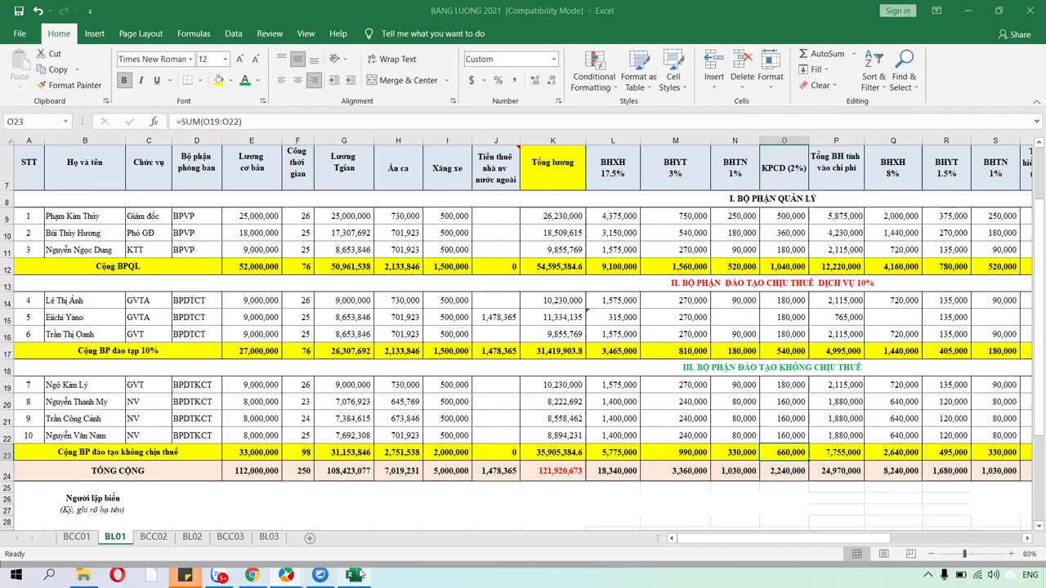
click(614, 454)
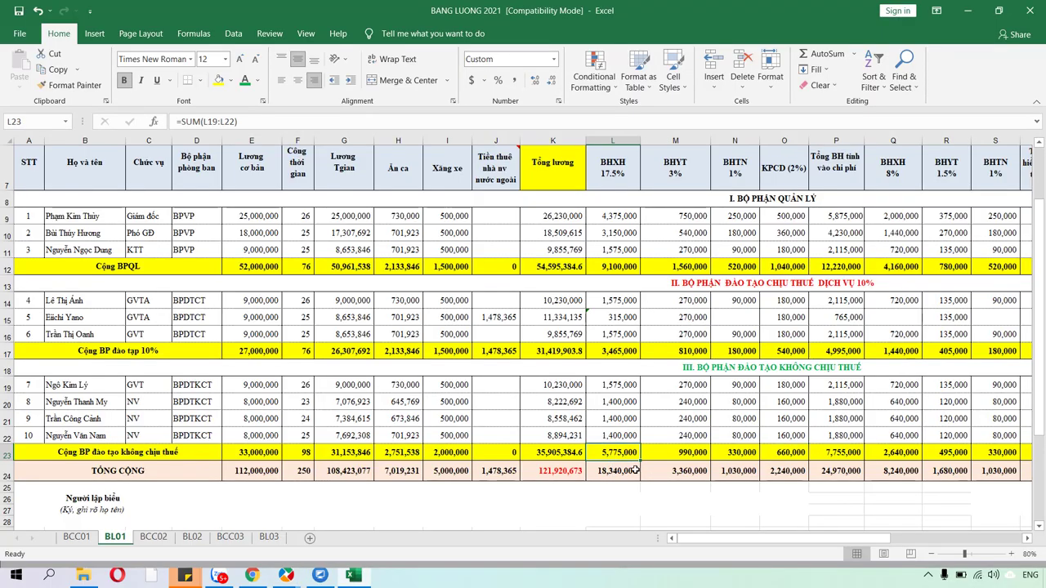
mouse_move(286, 575)
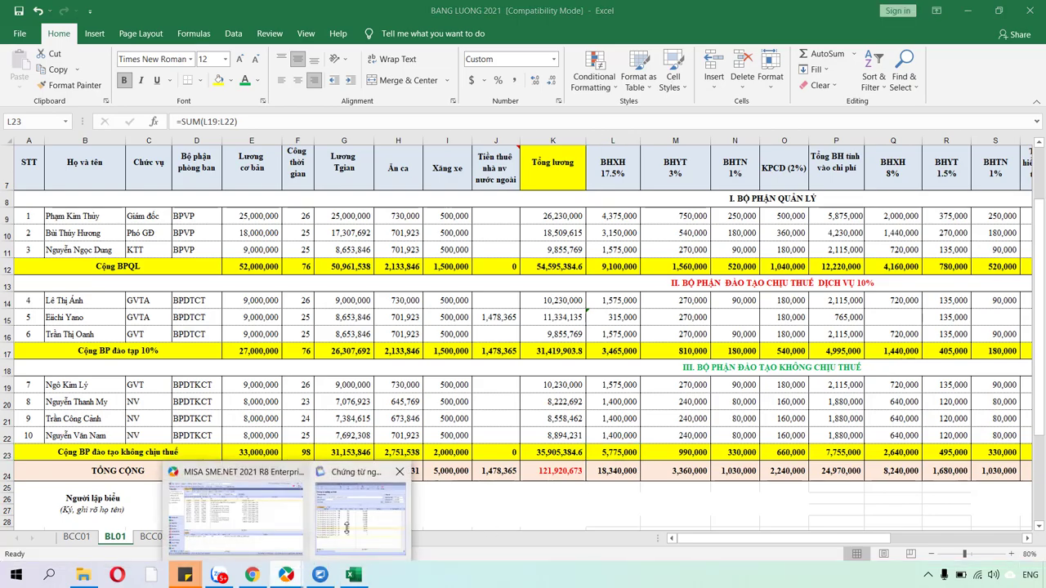
click(513, 486)
text(5.)
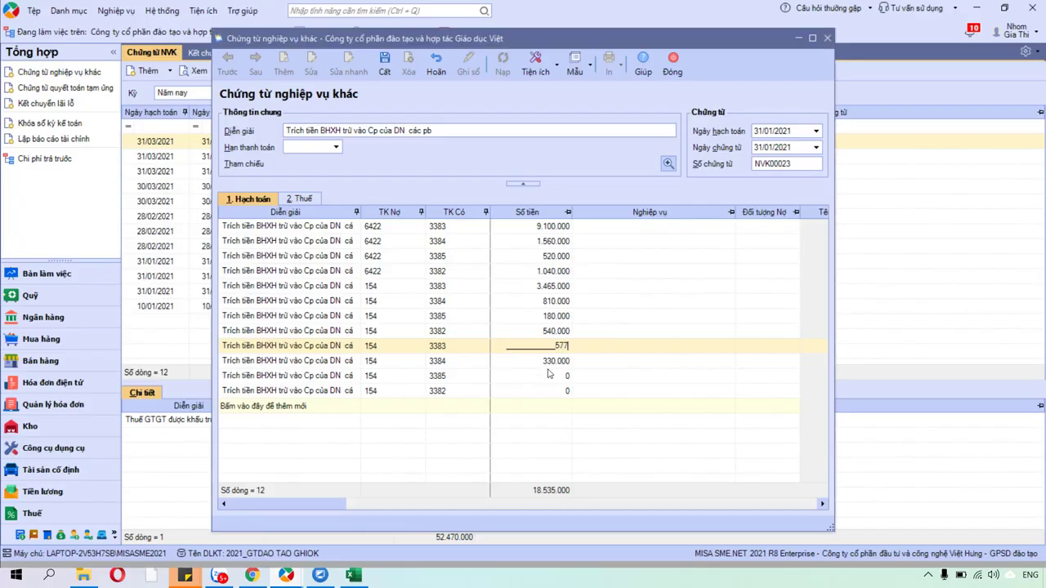
text(775.000)
key(Tab)
- Look up the same department's BHYT subtotal in Excel and set the second 154/3384 line's amount to 990.000 in MISA
click(353, 575)
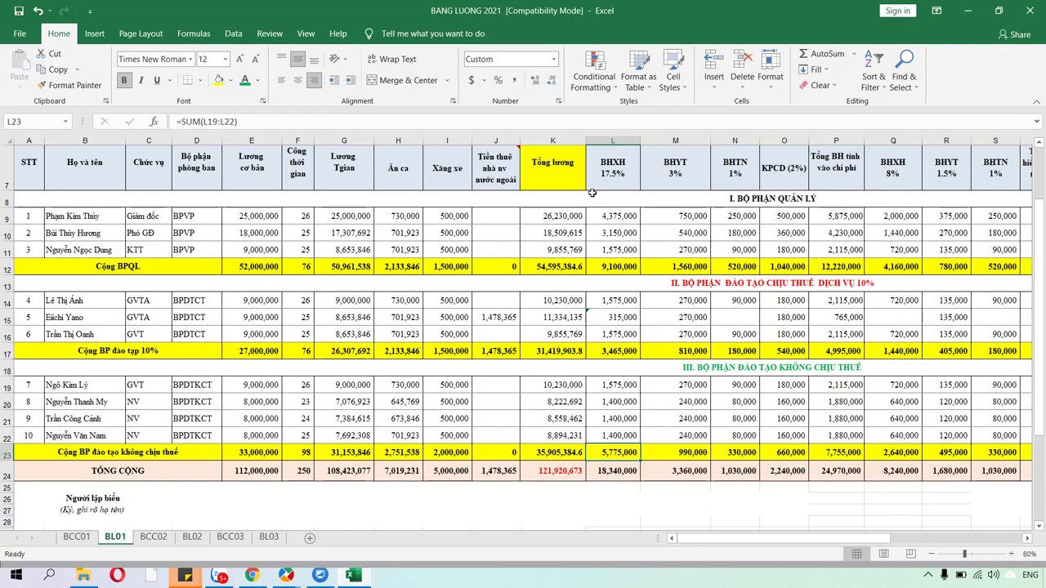
click(689, 456)
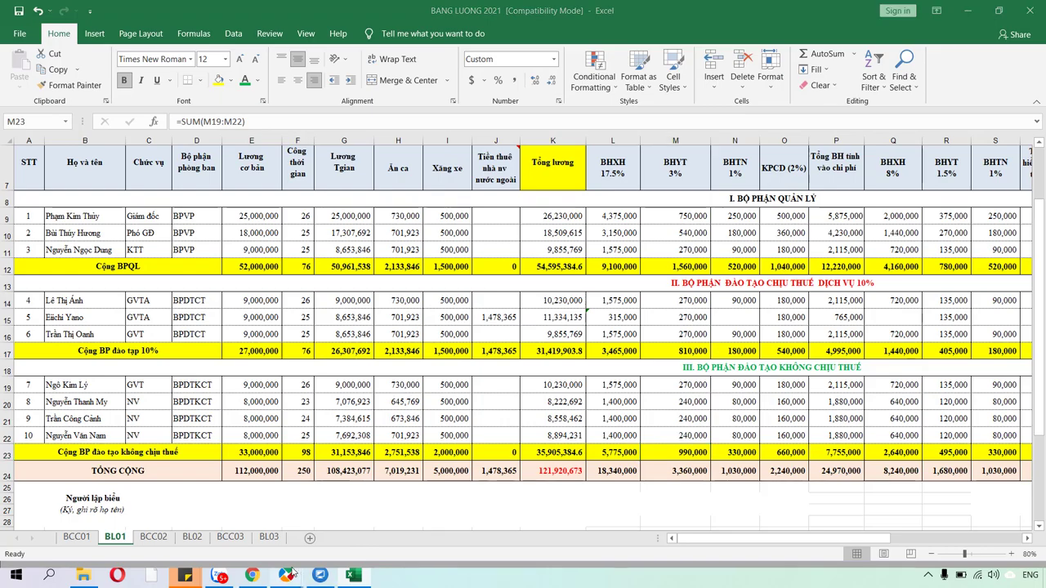
click(279, 577)
click(546, 363)
text(9900000)
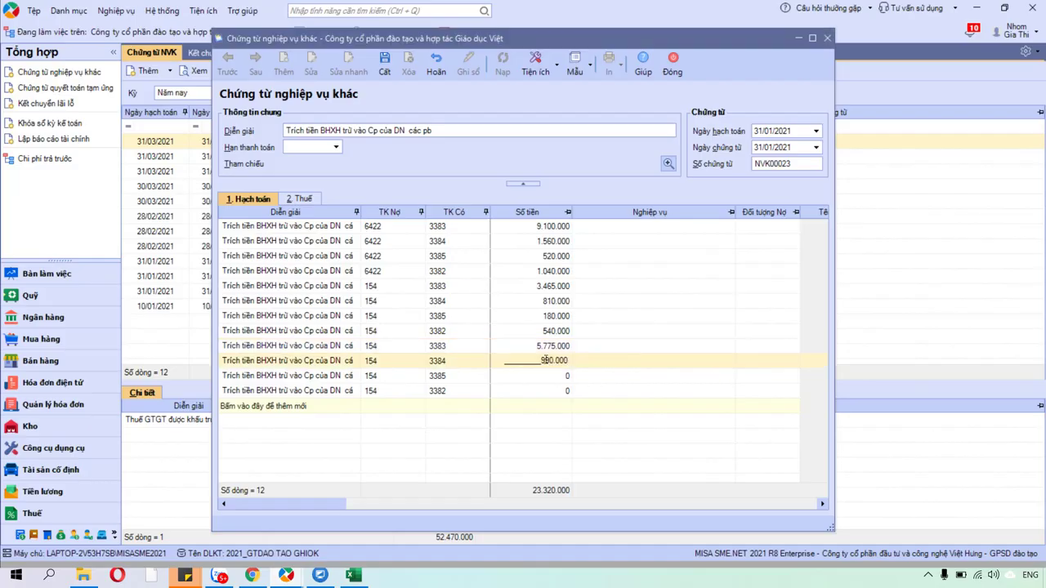
key(Tab)
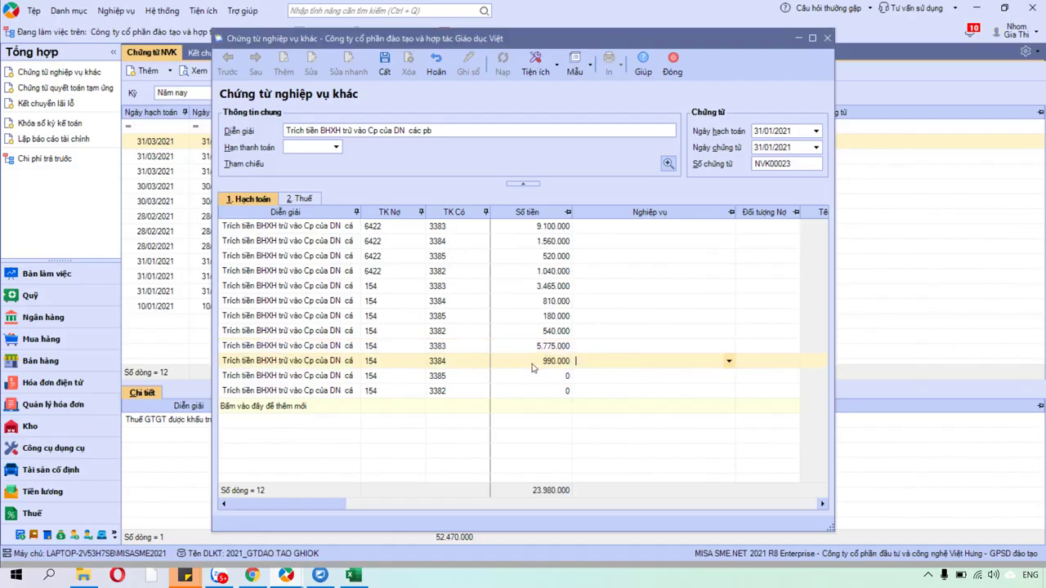
- Look up the non-taxable training department's BHTN subtotal in Excel and enter 330.000 as the second 154/3385 line's amount in MISA
click(353, 575)
click(750, 454)
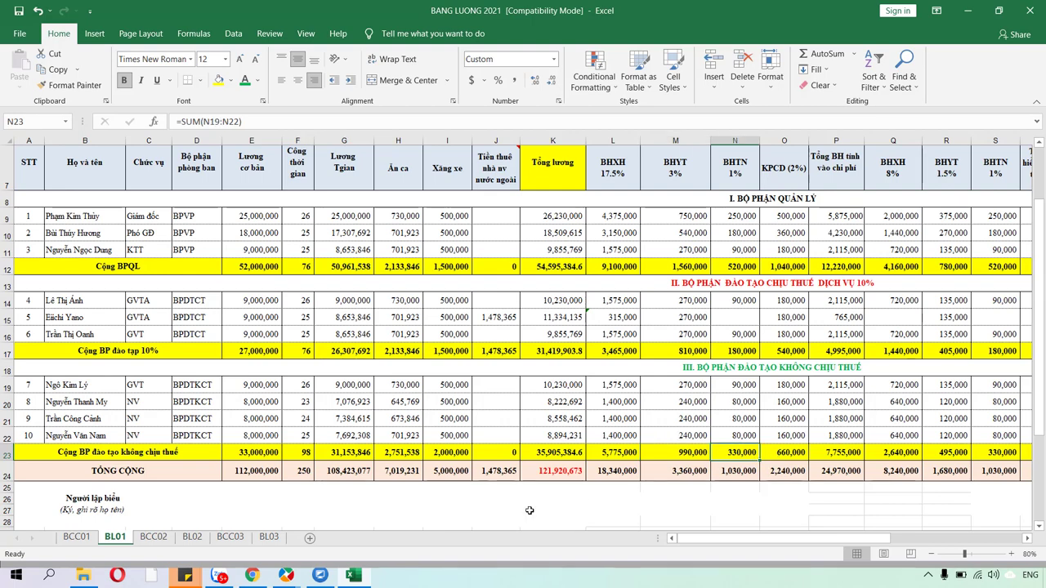
mouse_move(286, 575)
click(361, 494)
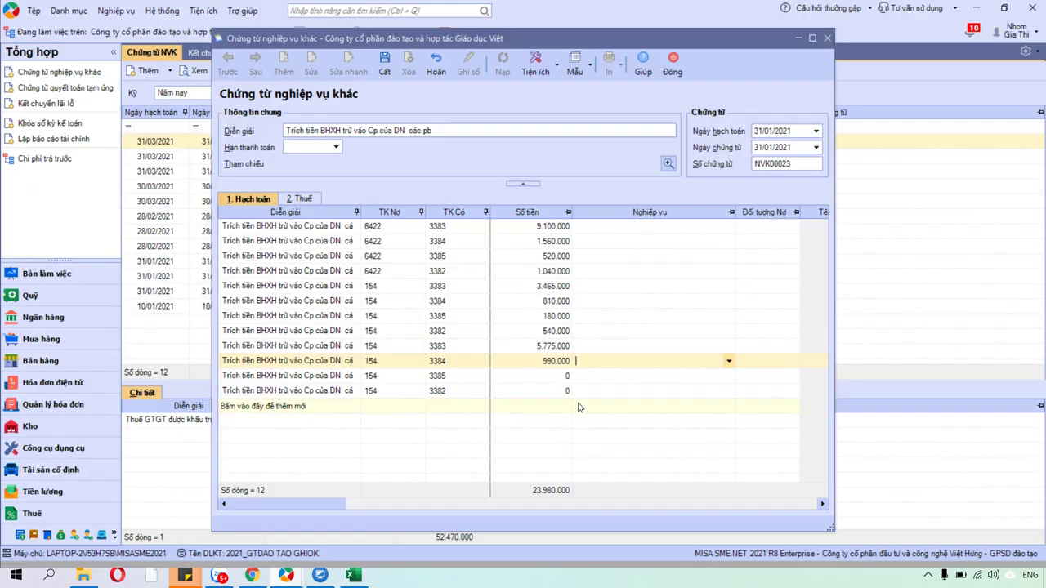
click(551, 376)
text(330.00)
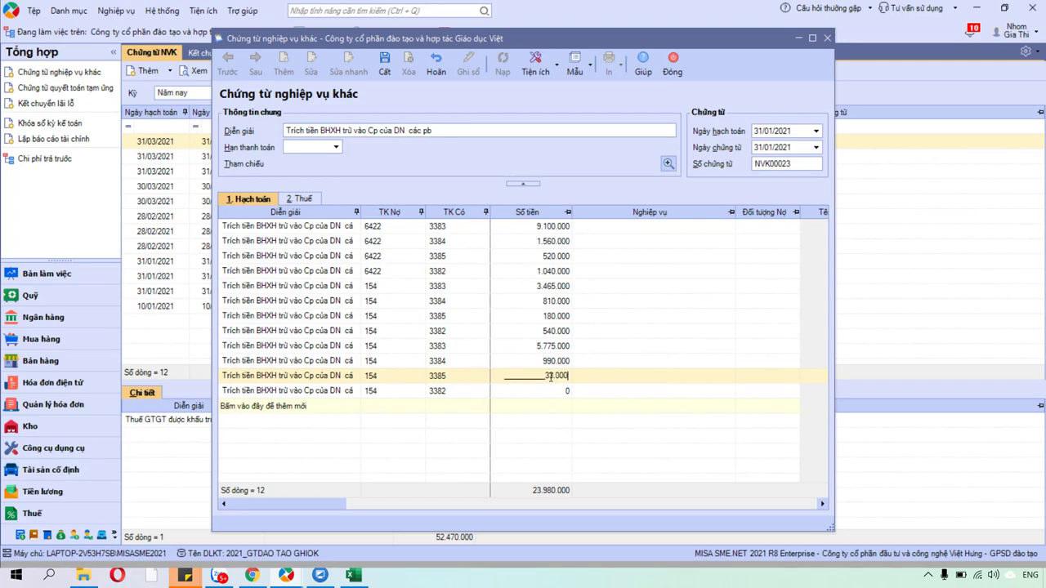
text(0)
key(Tab)
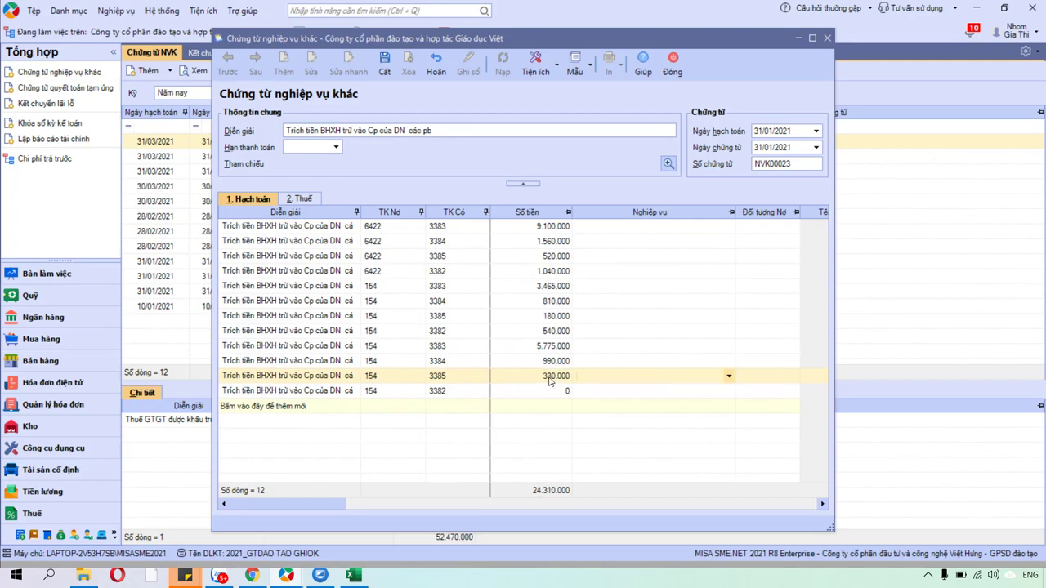
- Look up the non-taxable training department's KPCD subtotal in Excel and enter 660.000 as the last 154/3382 line's amount in MISA
click(352, 576)
click(794, 454)
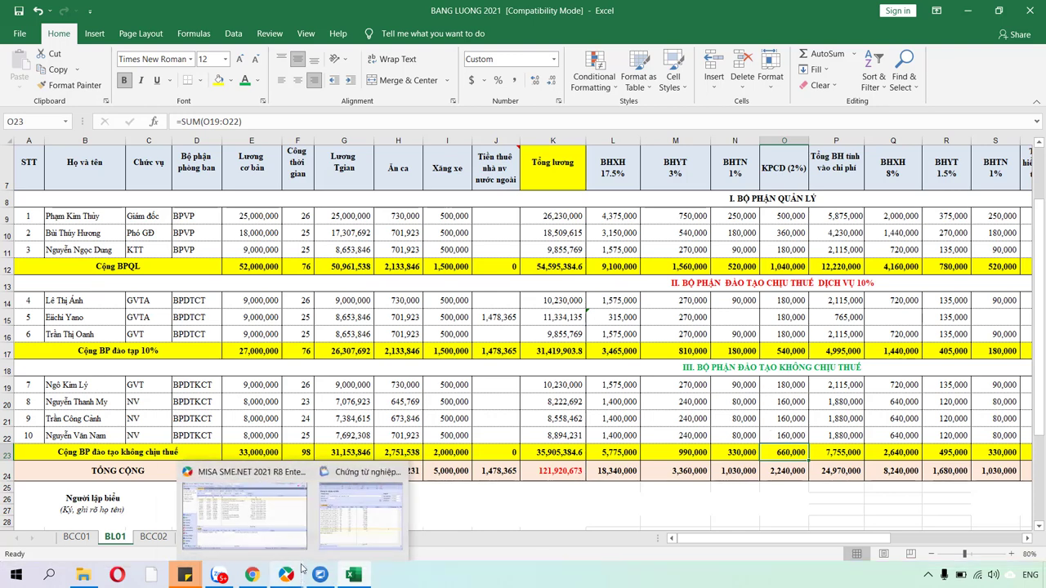
click(529, 457)
click(562, 391)
text(660)
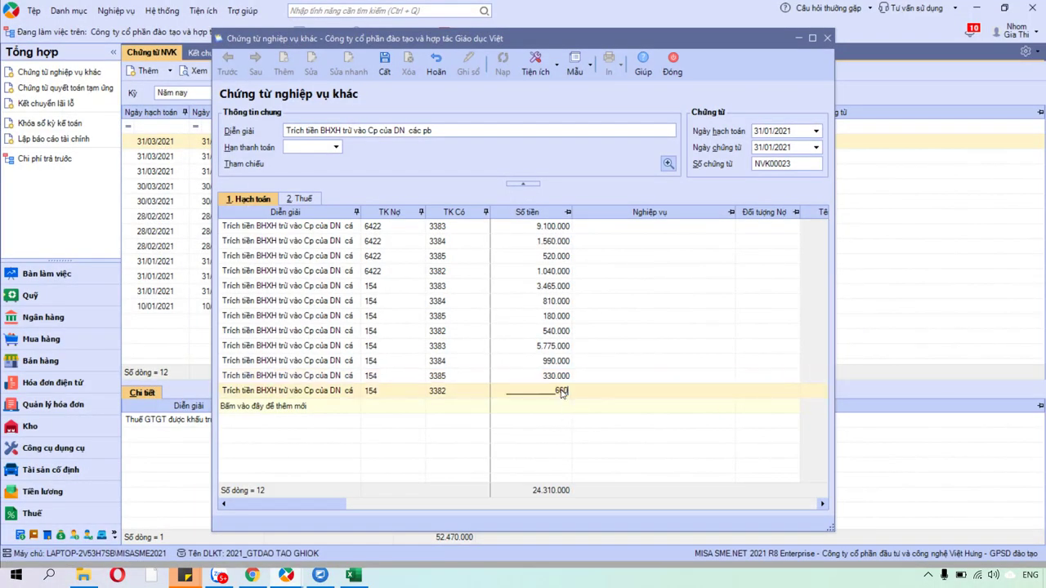
key(Tab)
click(447, 391)
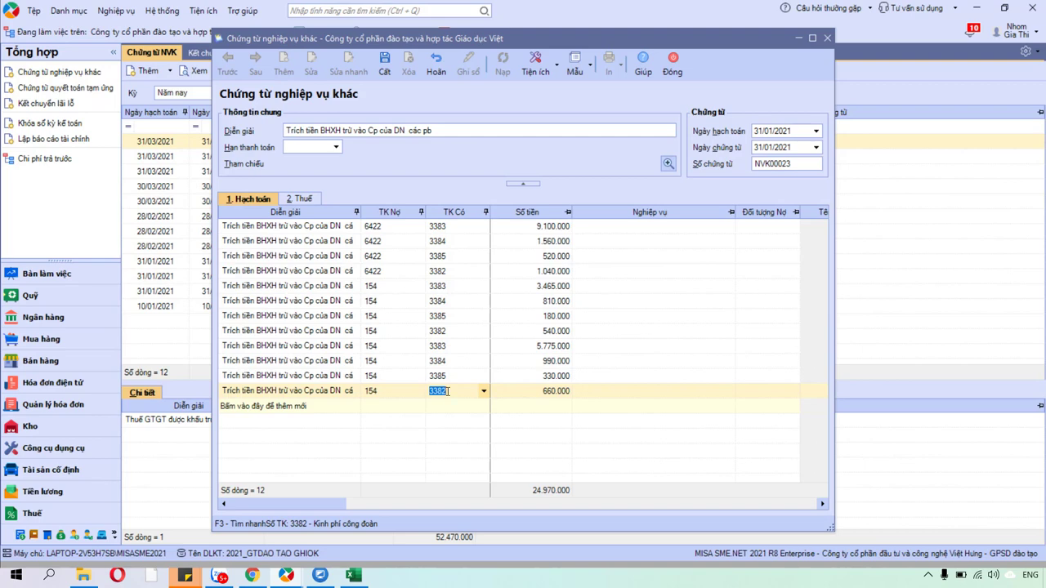
- Set Khoản mục CP of the second 154/3383 line to NCTT.DTKHONGCHIUTHUE and copy it to the lines below
drag(310, 505, 543, 505)
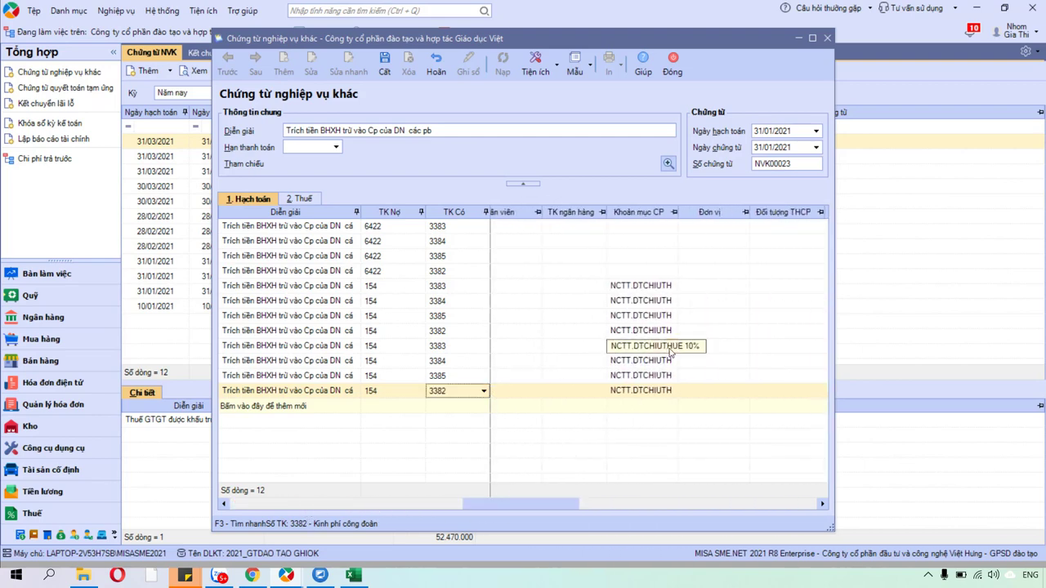
click(672, 349)
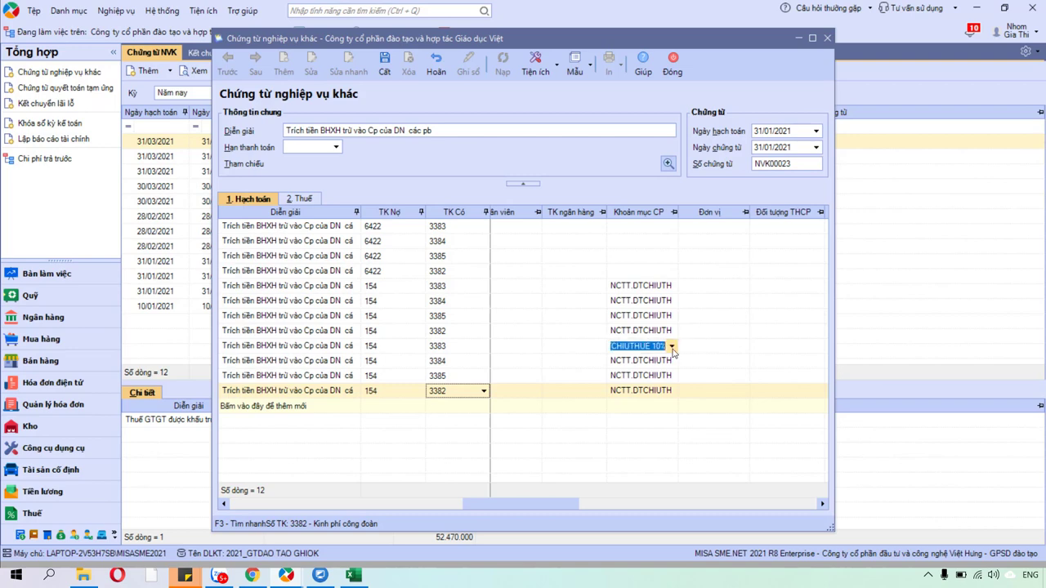
click(672, 350)
click(705, 468)
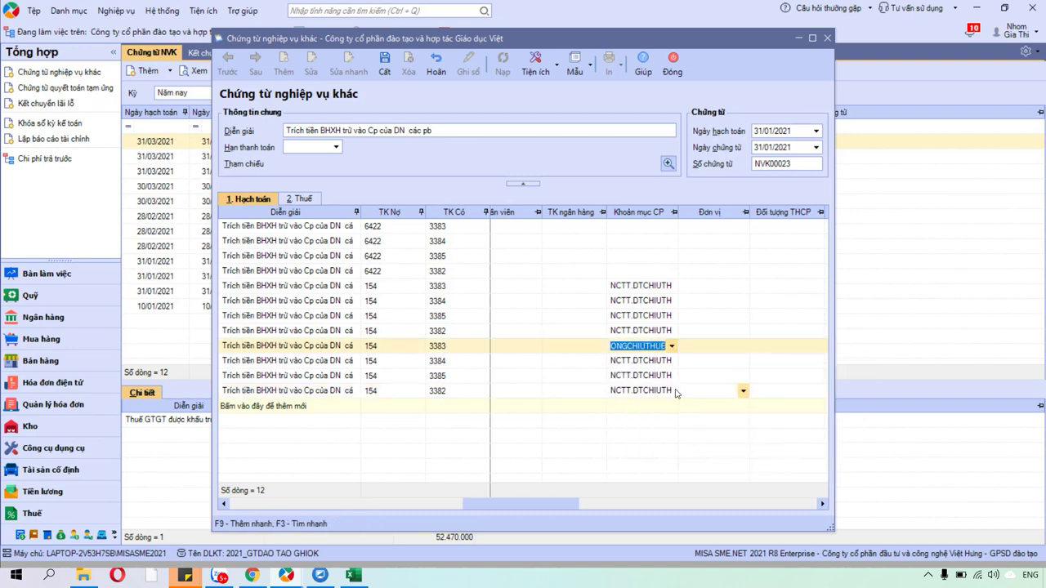
right_click(645, 343)
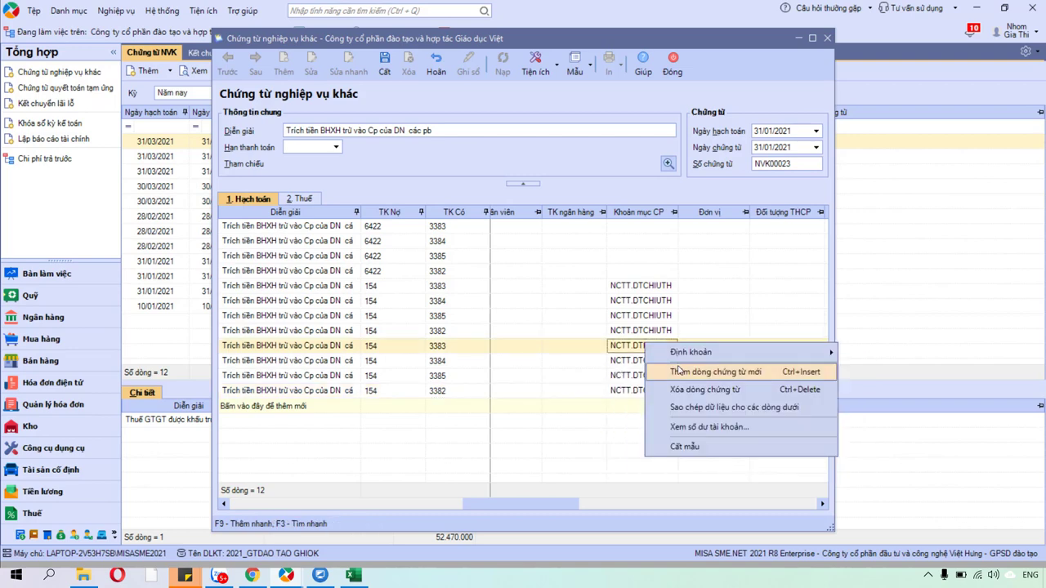
click(732, 412)
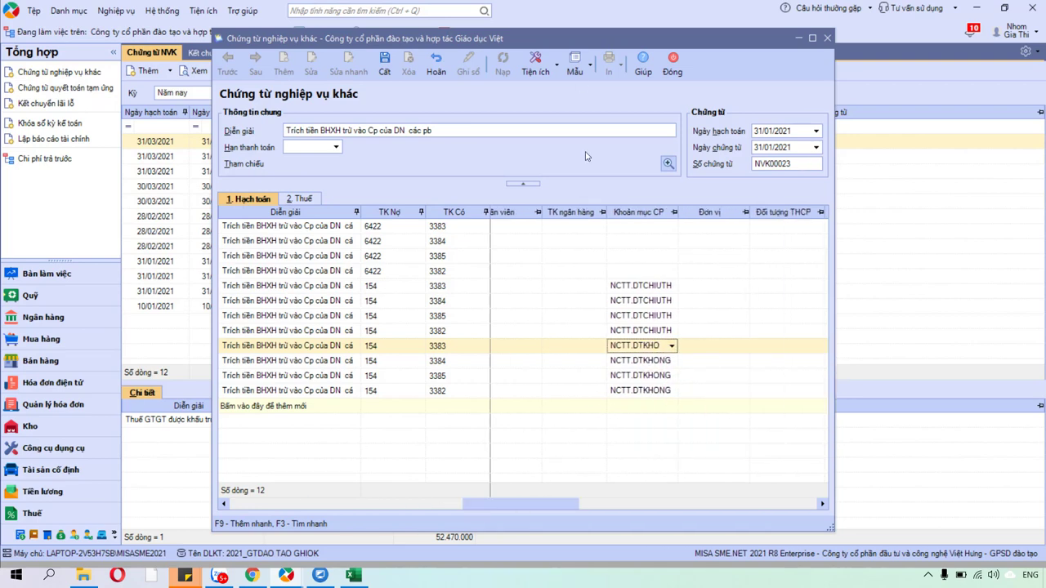
- Save the insurance contribution voucher and check the debit accounts and Khoản mục CP of its 154 lines
click(385, 65)
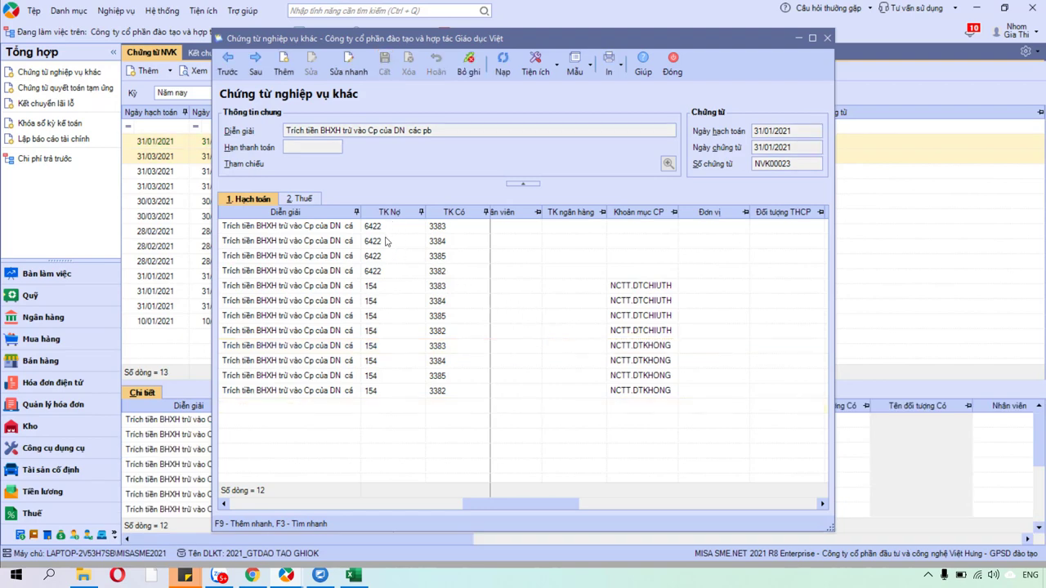
click(386, 276)
click(381, 287)
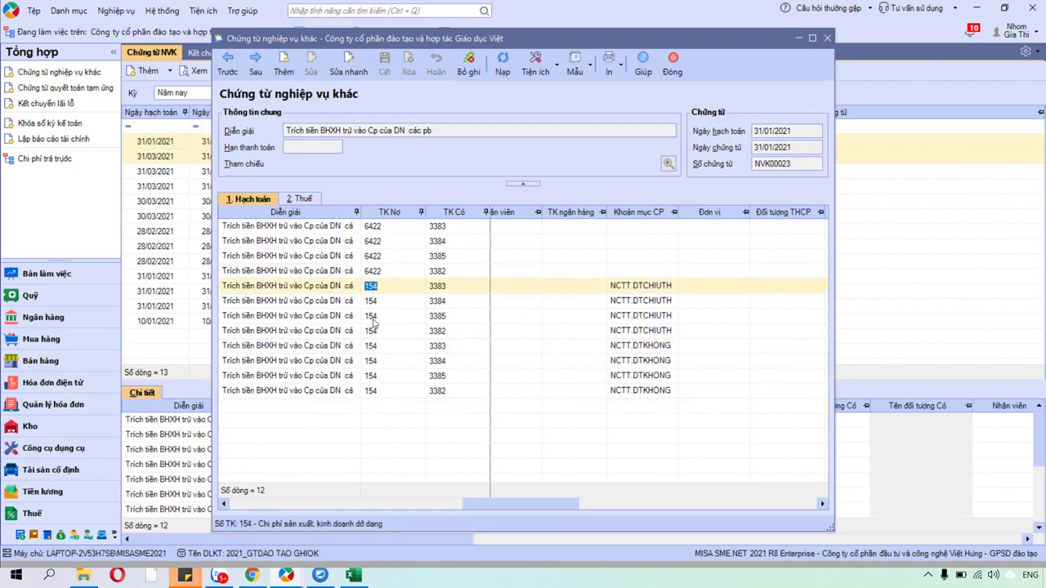
click(375, 331)
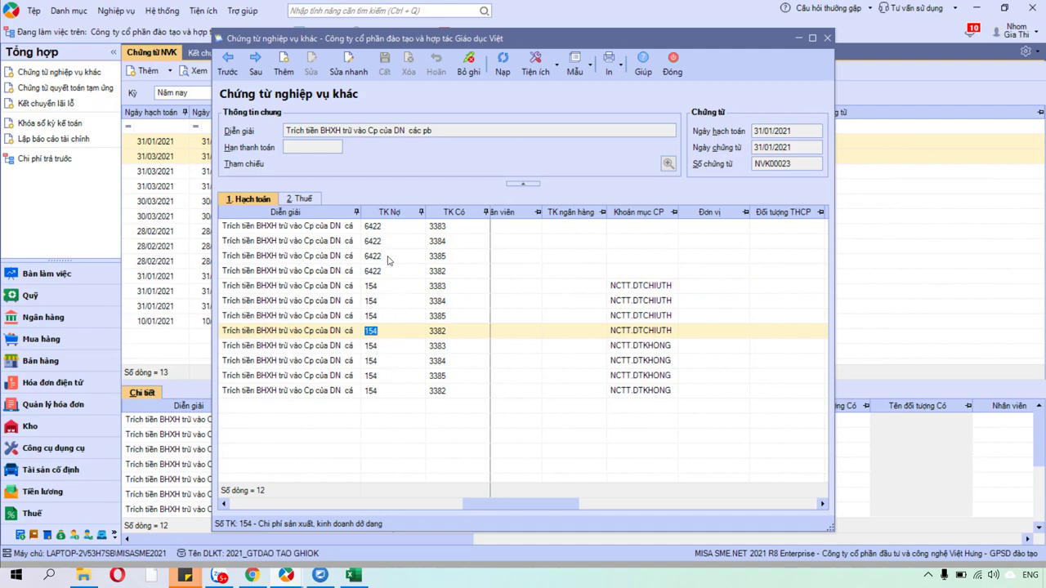
click(647, 287)
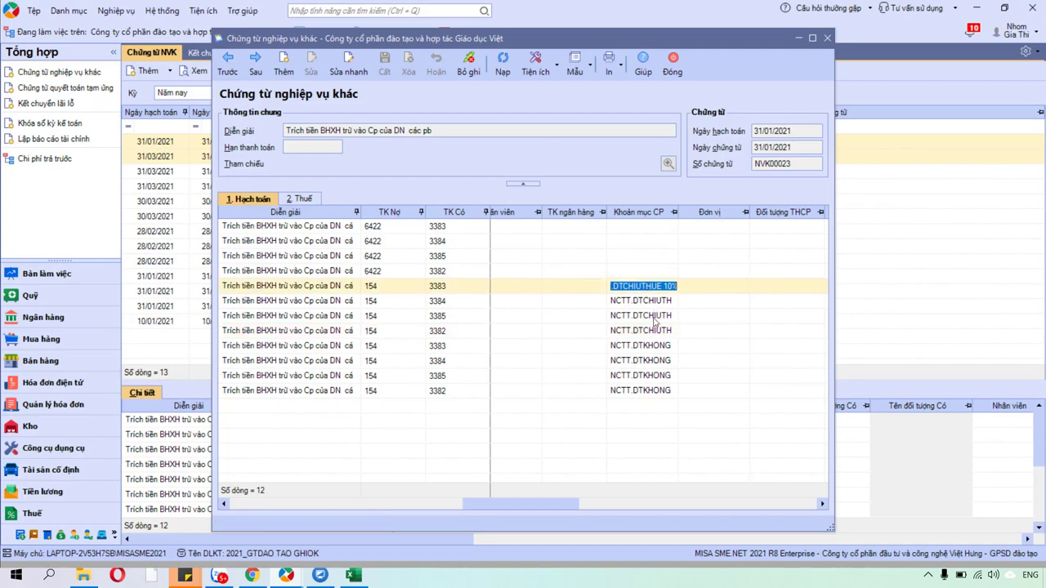
- Switch to Excel and fill the BHXH 8%, BHYT 1.5%, BHTN 1% headers and their group heading Các khoản giảm trừ with yellow
click(353, 576)
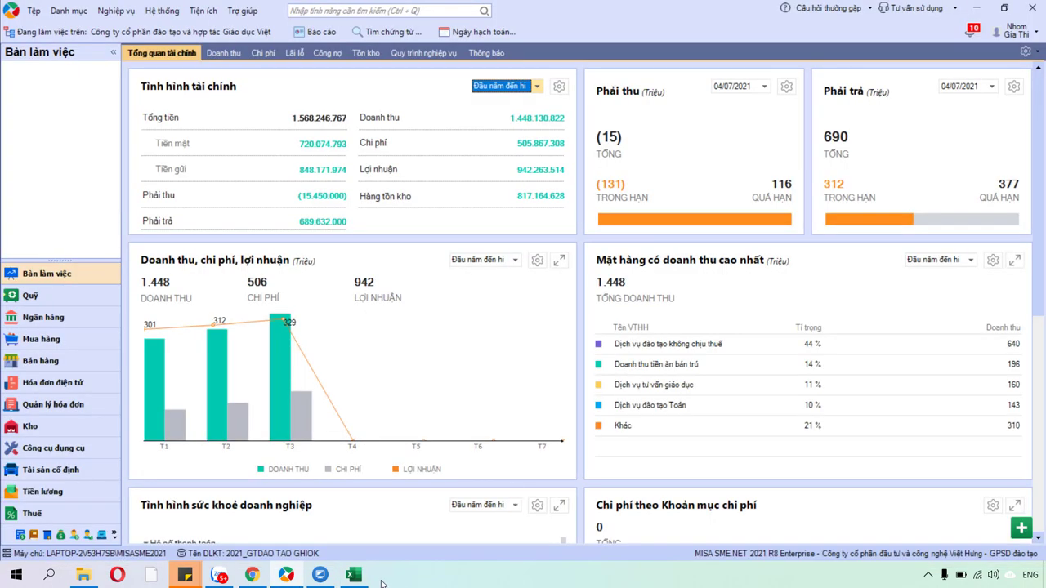
click(356, 576)
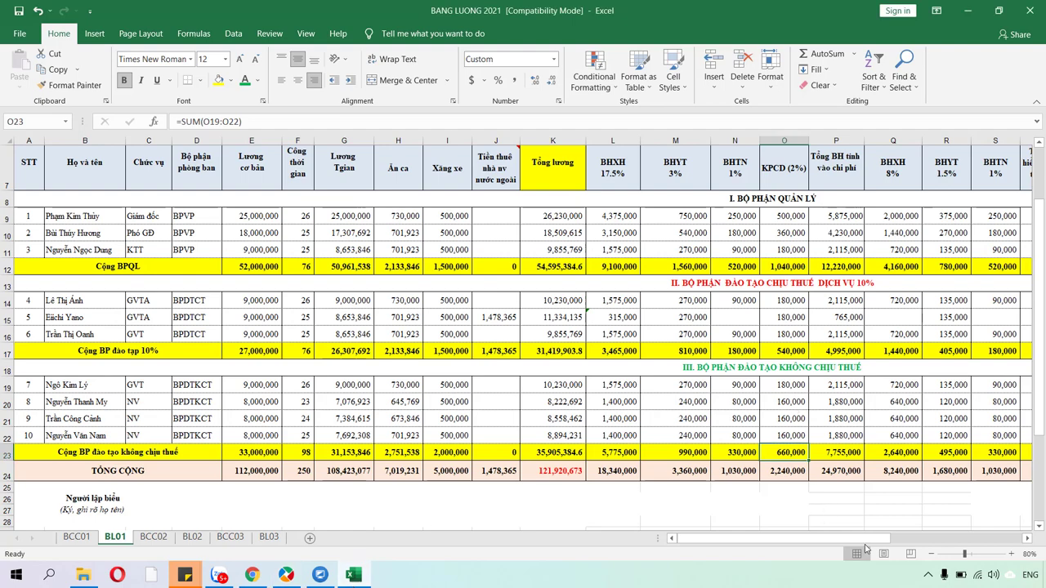
drag(929, 538, 970, 539)
scroll(575, 254, up, 2)
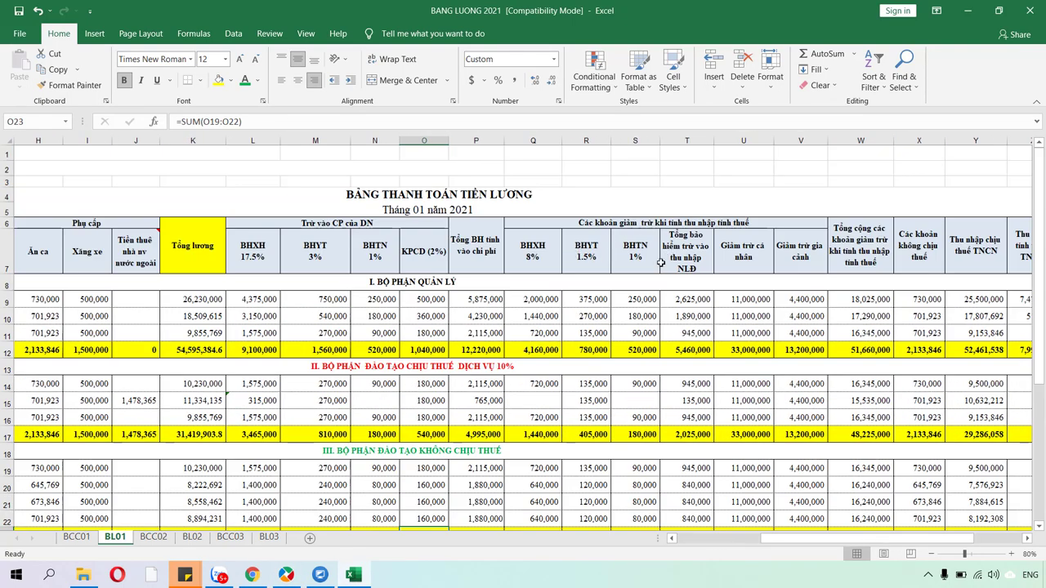
drag(535, 260, 635, 255)
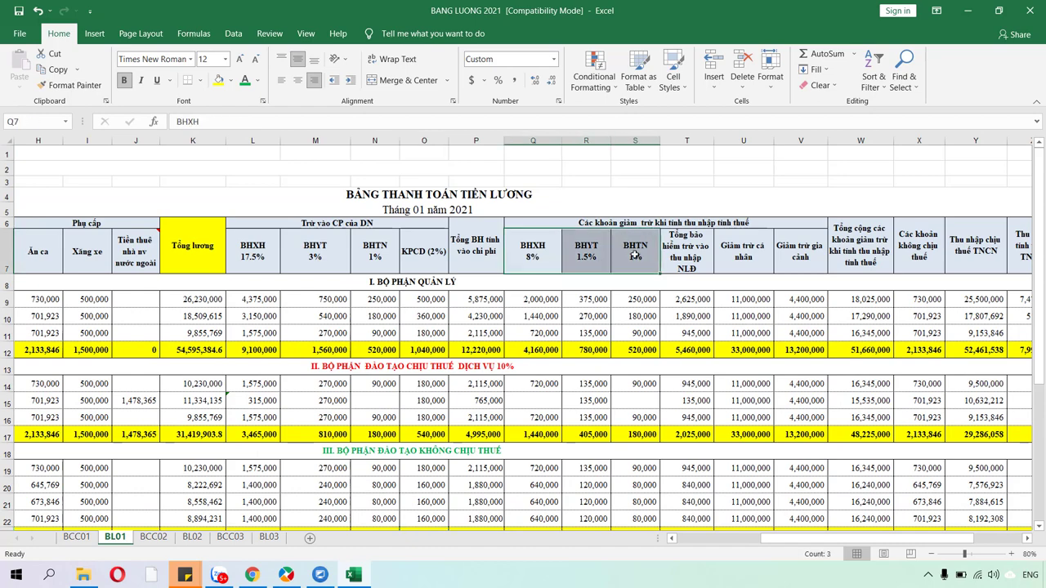
click(218, 79)
click(608, 220)
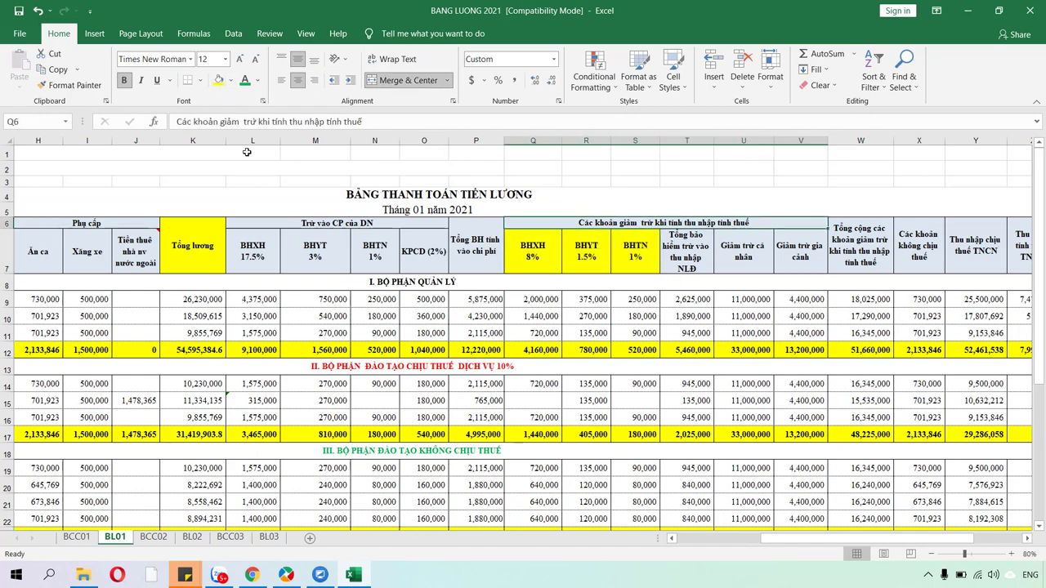
- Fill the Thuế TNCN column header on sheet BL01 with yellow
drag(810, 532, 859, 533)
click(868, 264)
click(218, 79)
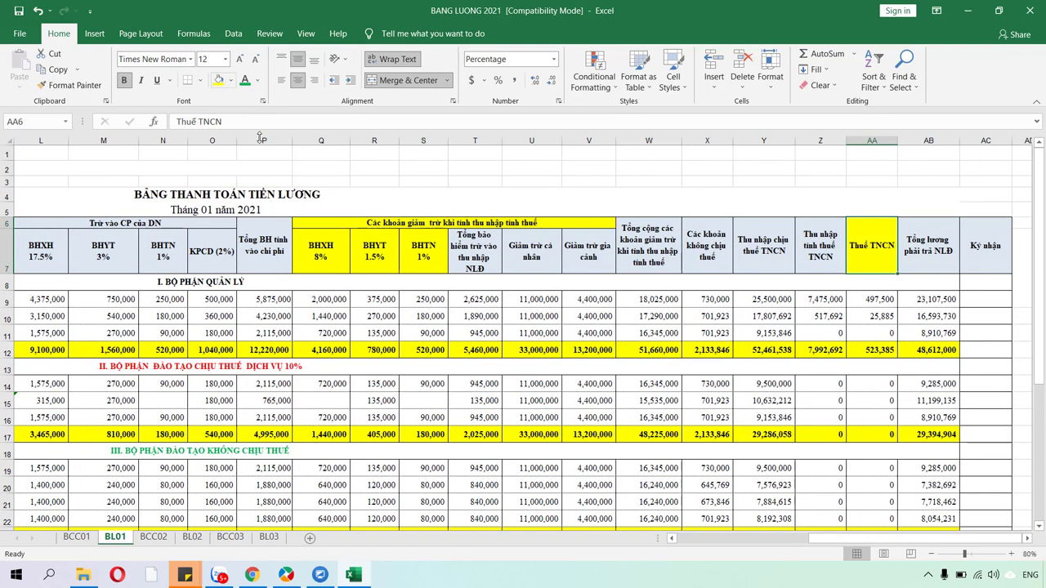
- Review the employee-paid BHXH, BHYT and BHTN deduction columns and the Thuế TNCN column of the January payroll
click(372, 258)
click(865, 260)
scroll(362, 338, down, 1)
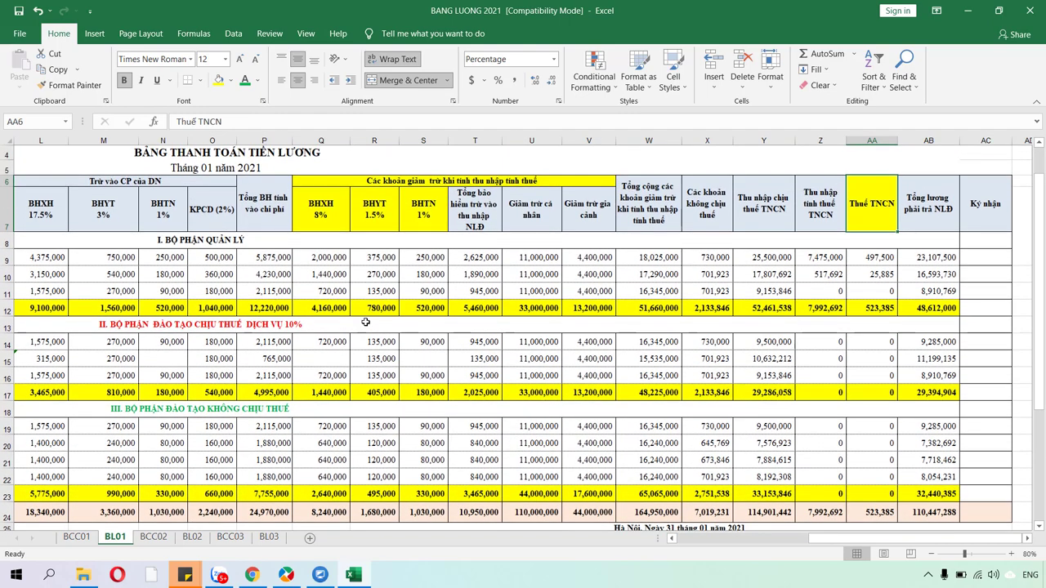
click(329, 222)
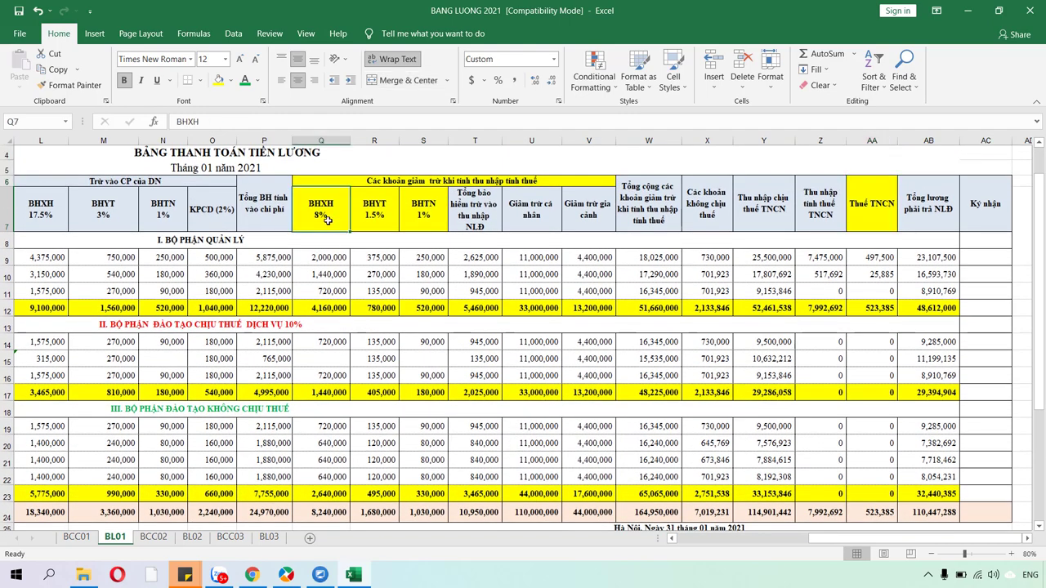
click(382, 226)
click(421, 226)
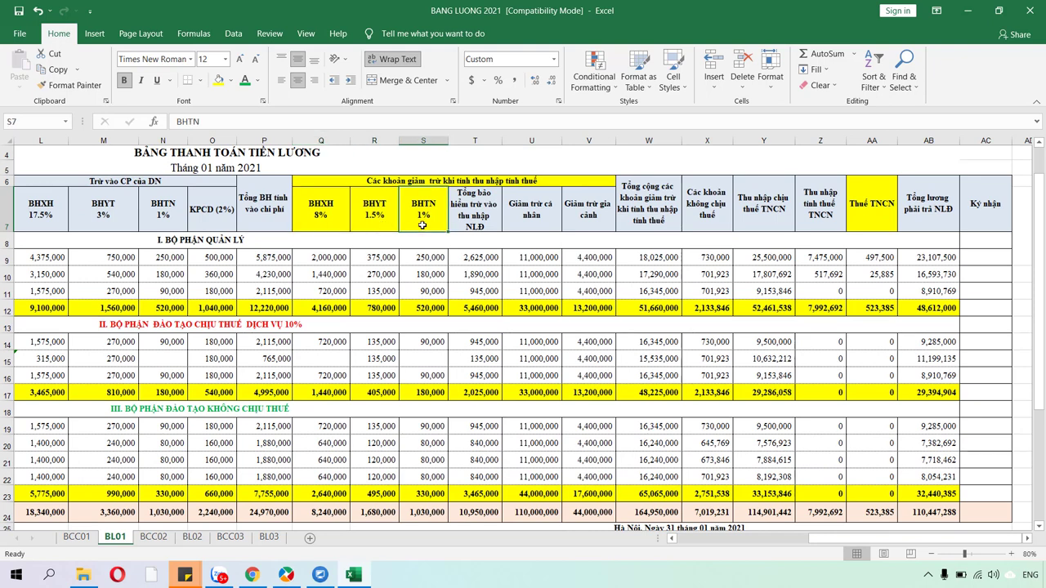
click(873, 227)
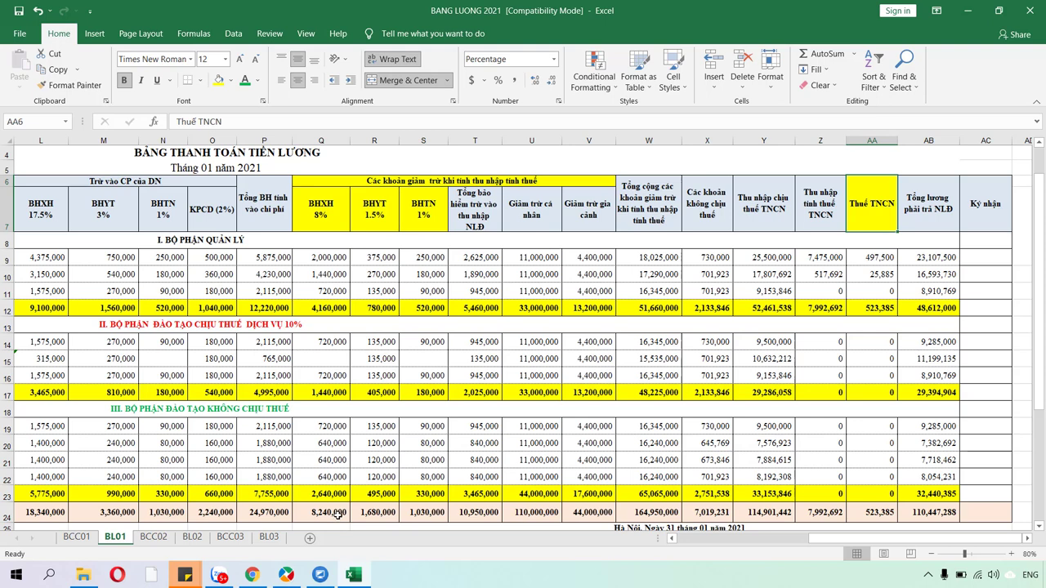
- Fill the BHXH 8%, BHYT 1.5%, BHTN 1% and Thuế TNCN grand totals in row 24 of sheet BL01 with yellow
drag(337, 515, 425, 512)
click(218, 80)
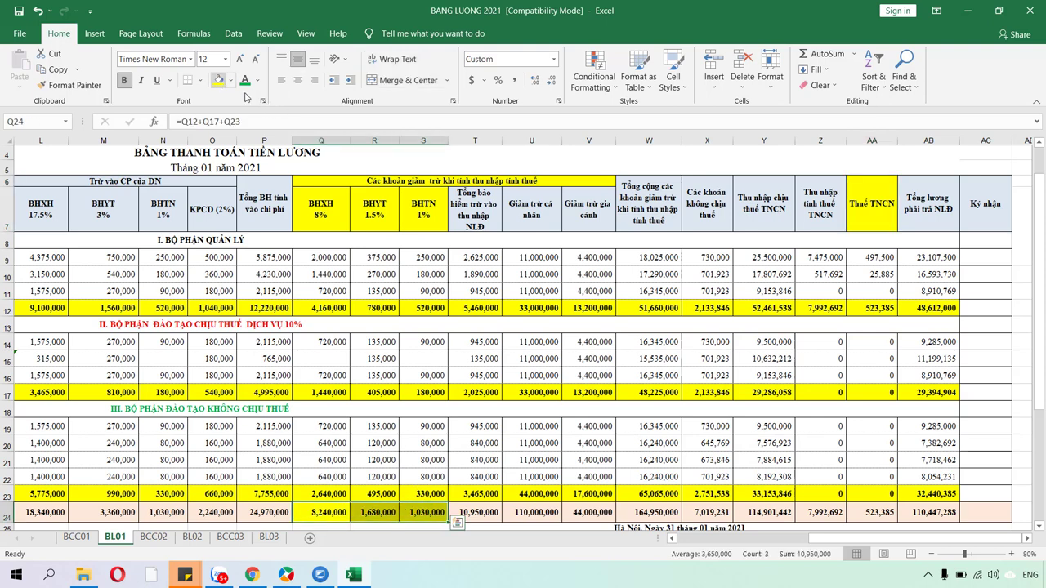
click(879, 512)
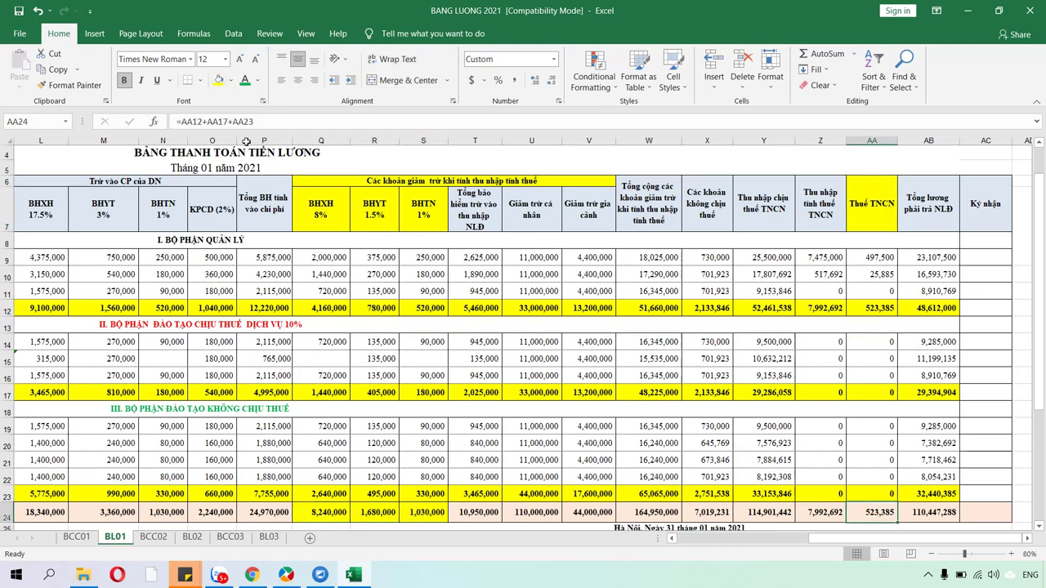
click(218, 79)
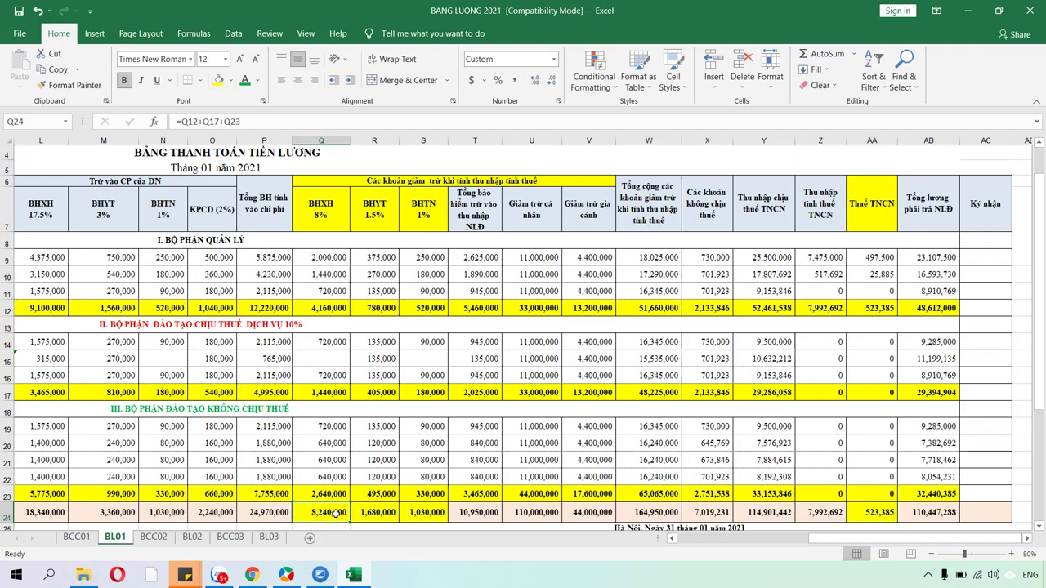
- Switch to MISA SME.NET and start a Chứng từ nghiệp vụ khác described as "Trích BH các loại trừ vào lương của NV", dated 31/01/2021
click(286, 575)
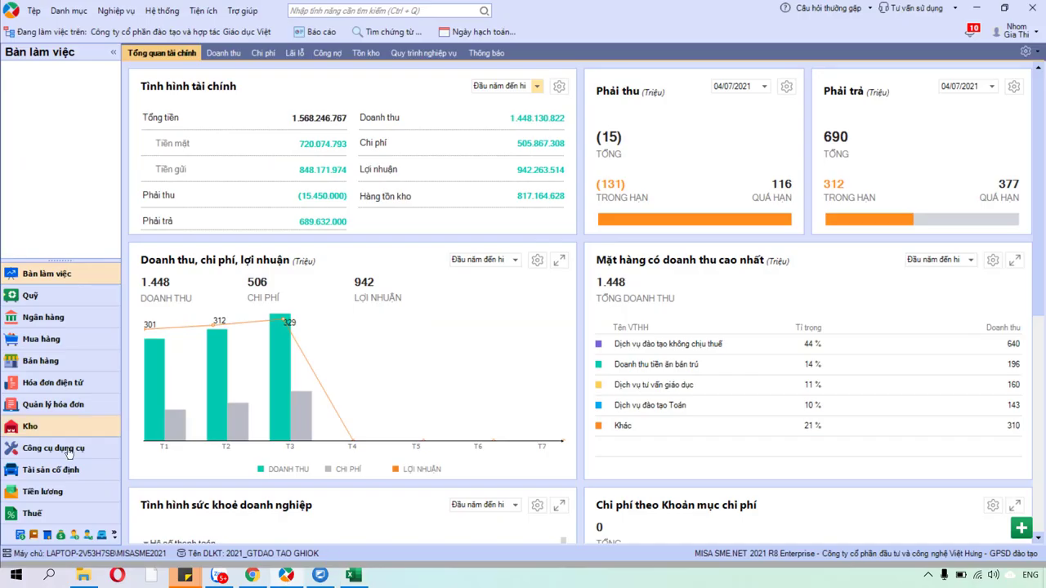
click(42, 536)
click(77, 72)
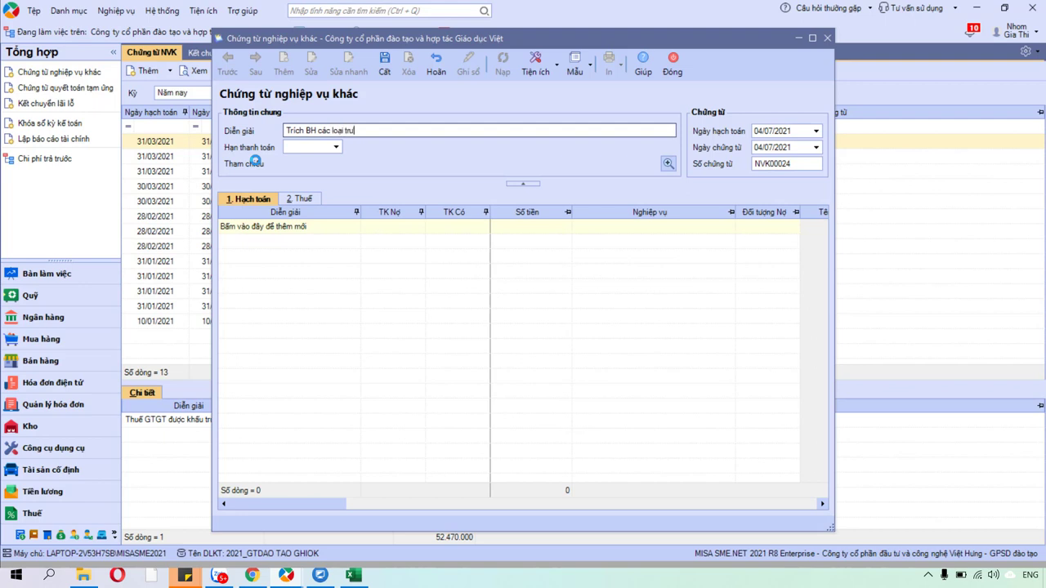
text(lương của NV)
key(Tab)
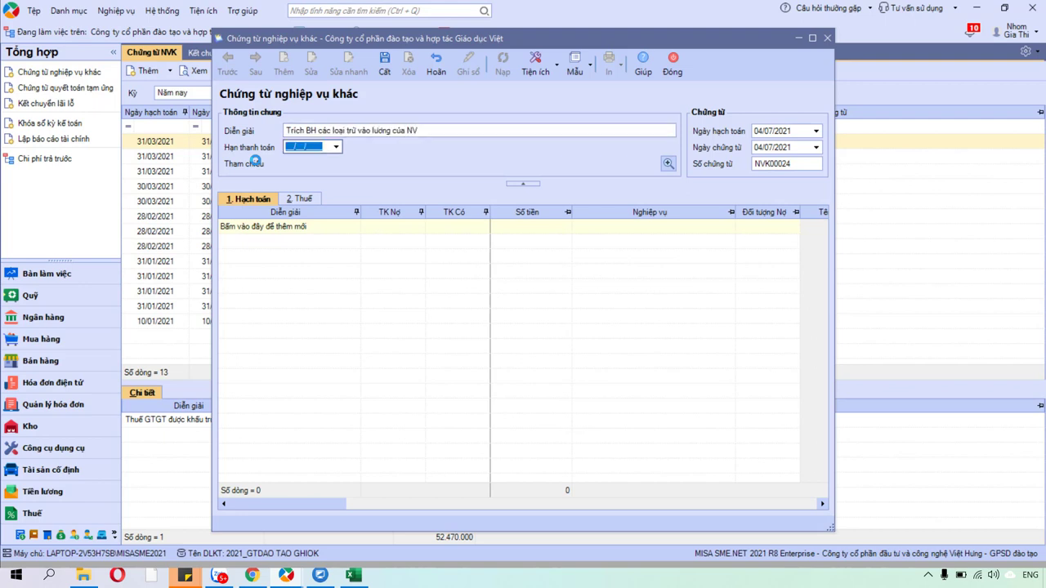
click(789, 136)
text(31)
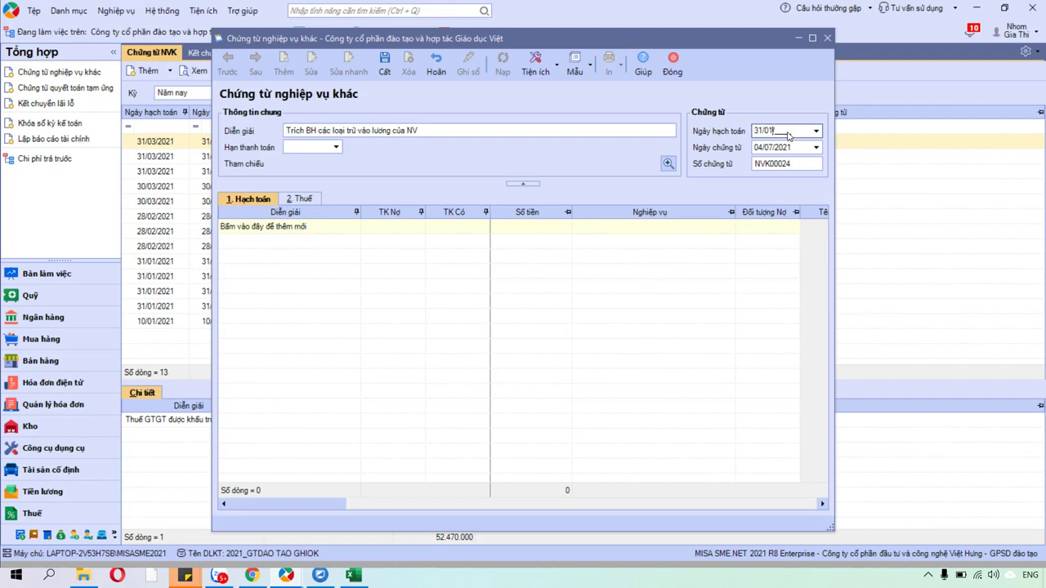
key(Tab)
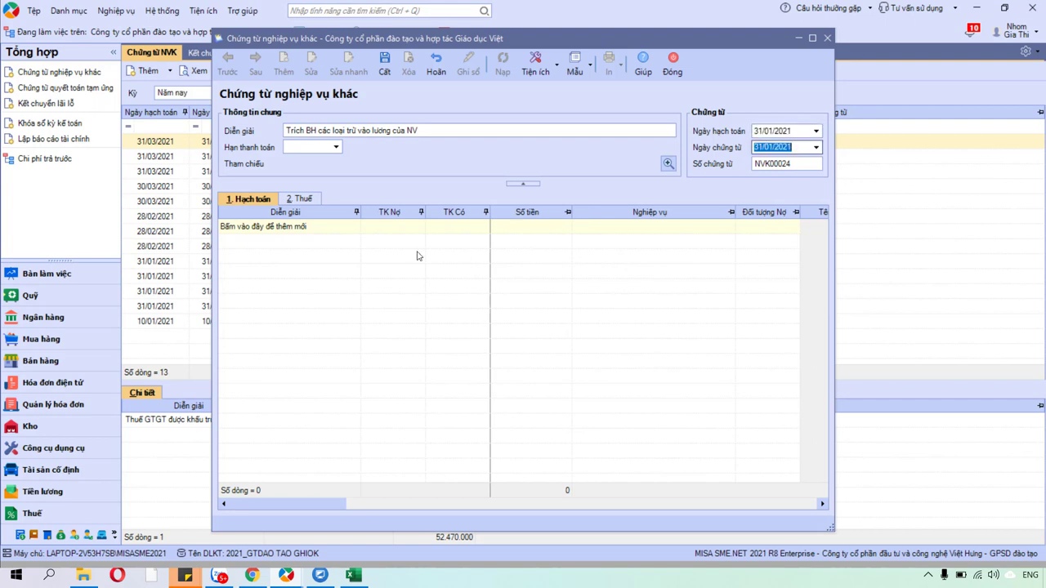
- Add the first accounting line with debit account 334 and credit account 3383
click(345, 228)
click(388, 229)
text(334)
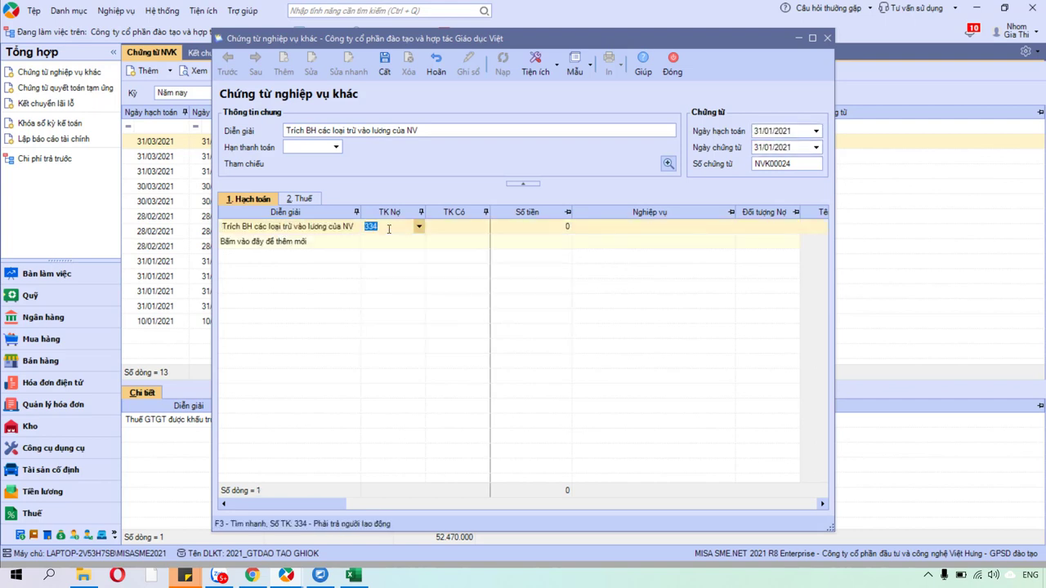
key(Tab)
text(338)
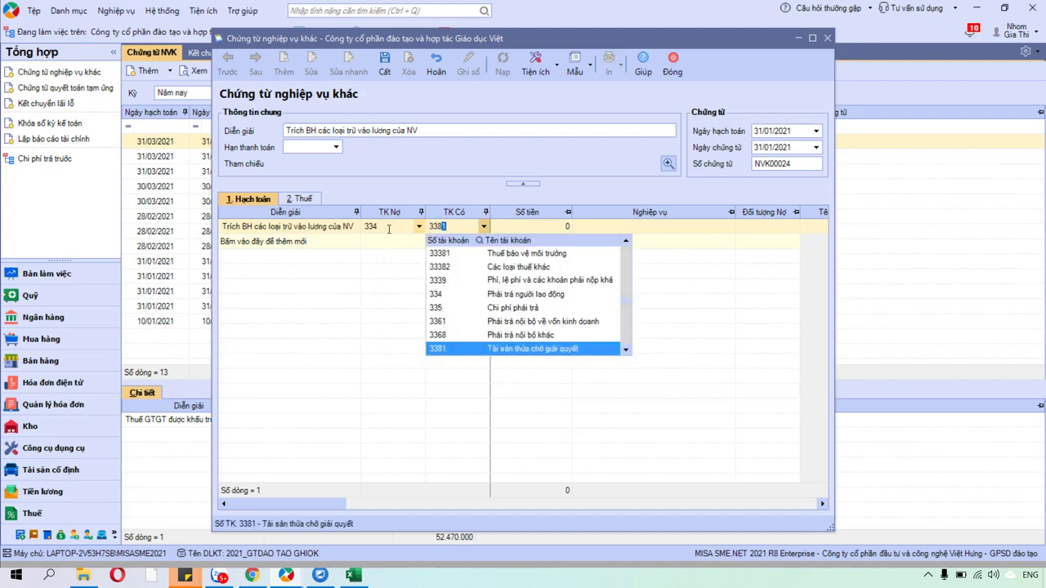
text(3)
key(Tab)
- Add two more lines debiting 334, one crediting 3384 Bảo hiểm y tế and one crediting 3385 Bảo hiểm thất nghiệp
click(412, 243)
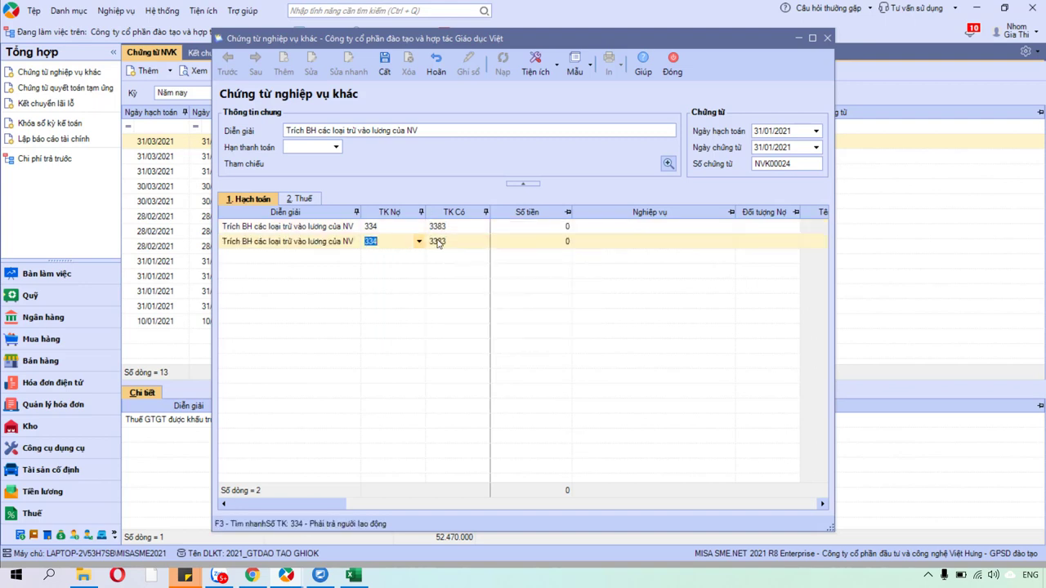
click(483, 242)
click(626, 365)
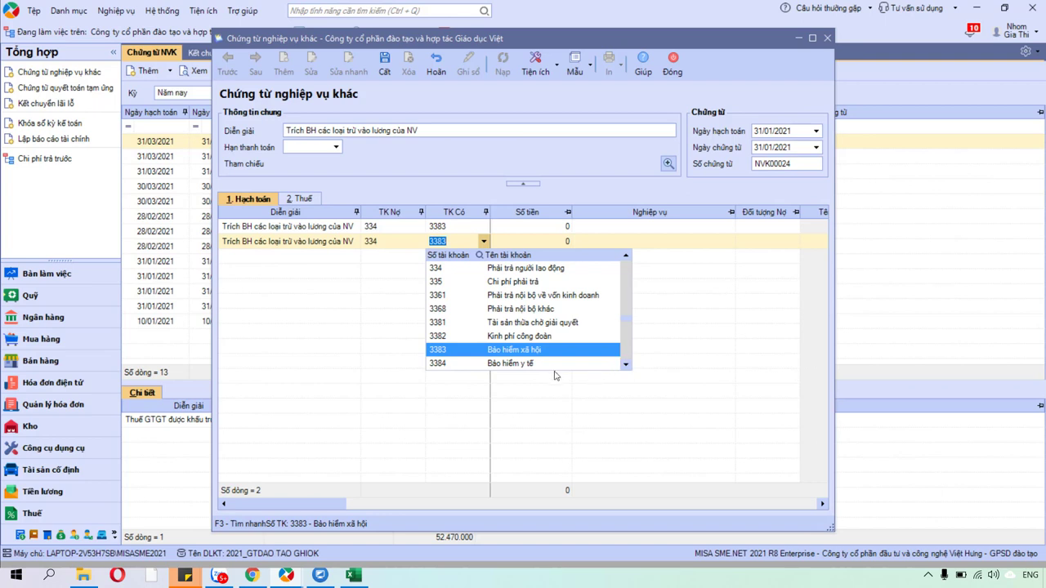
click(540, 364)
click(464, 258)
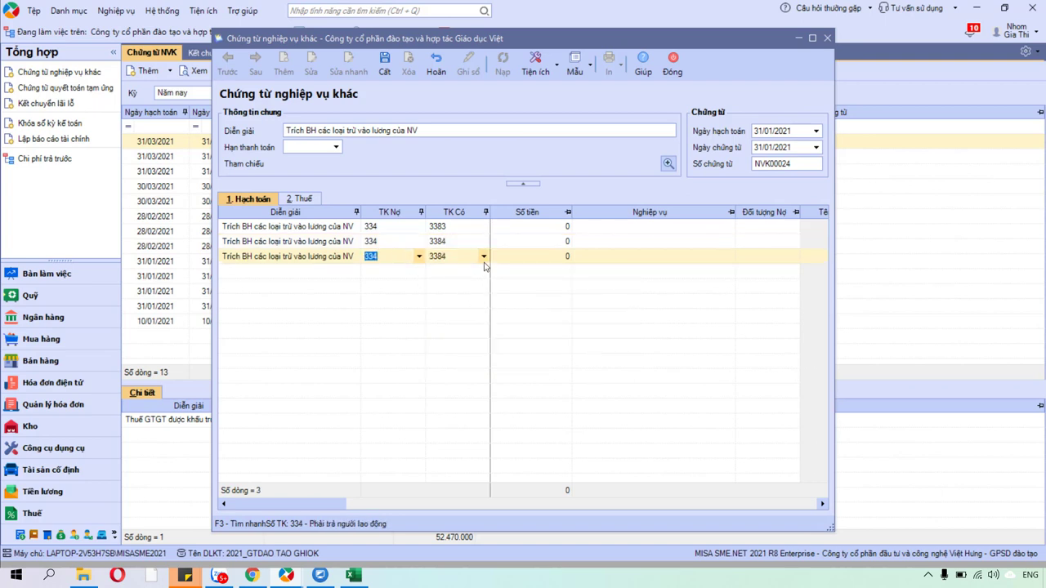
click(483, 256)
scroll(539, 360, down, 1)
click(536, 378)
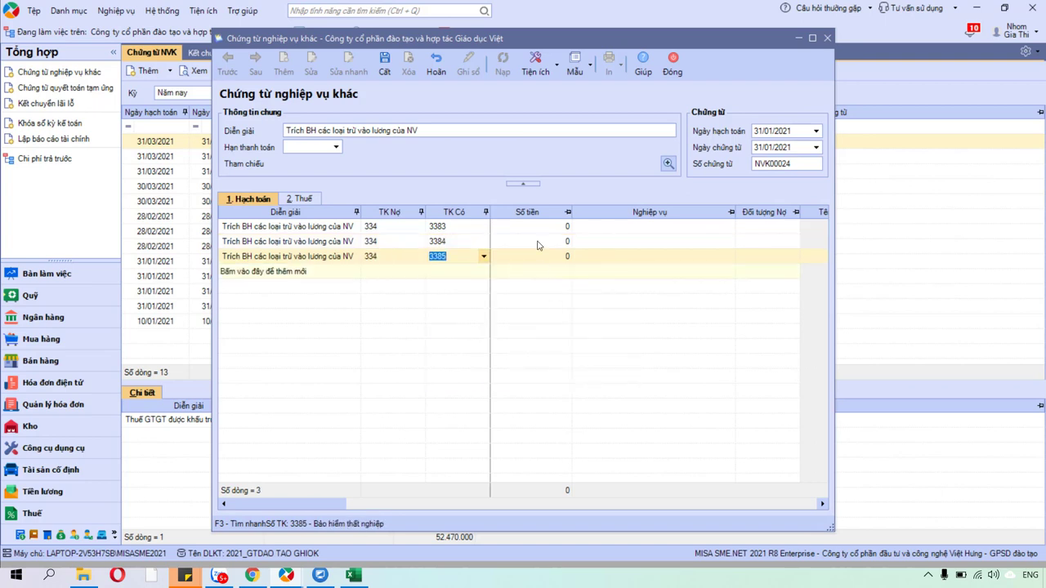
- Add a fourth line with debit account 334 and credit account 3335
click(458, 271)
text(331)
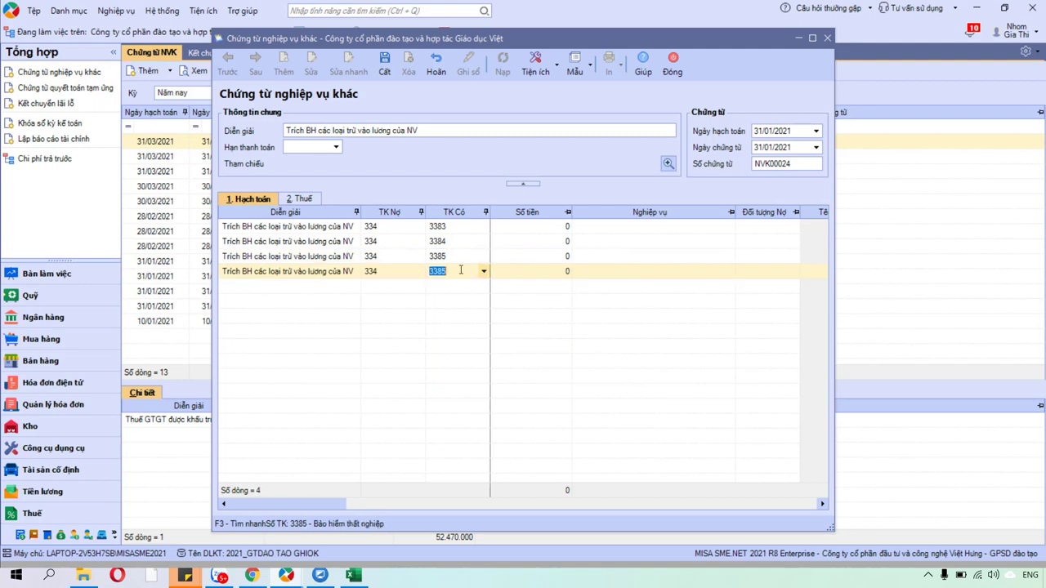
text(35)
key(Tab)
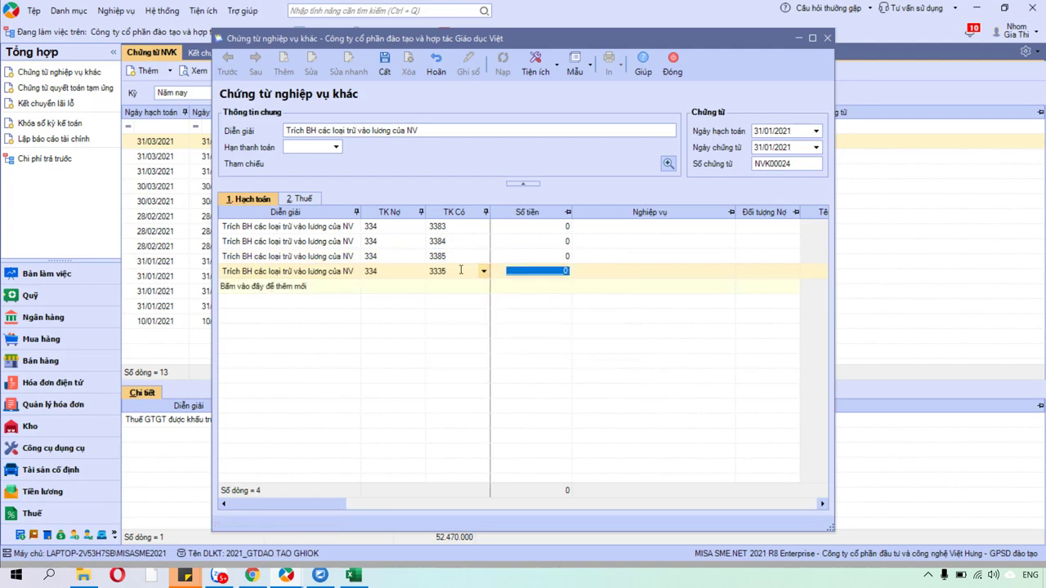
- Look up the BHXH 8% total in the Excel payroll and enter 8,240,000 as the amount of the 3383 line
click(518, 225)
click(353, 575)
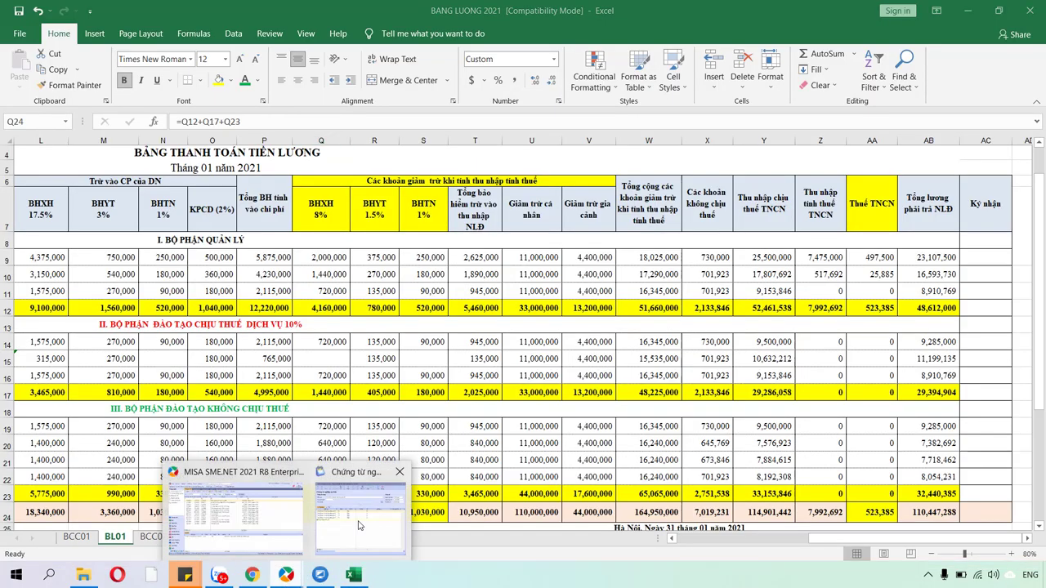
click(352, 511)
text(8,240,000)
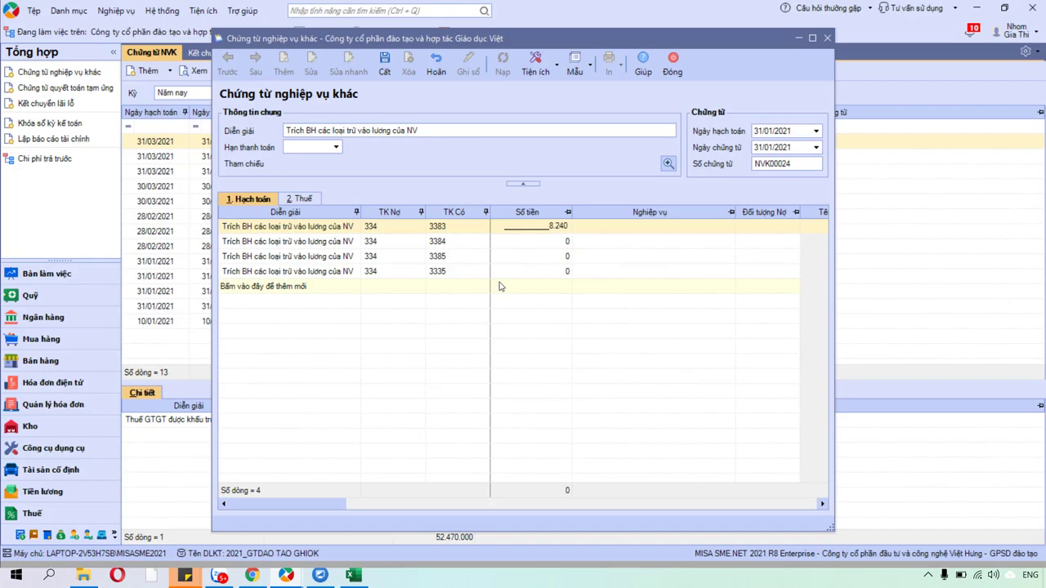
- Look up the BHYT 1.5% total in the Excel payroll and enter 1,680,000 as the amount of the 3384 line
key(alt+Tab)
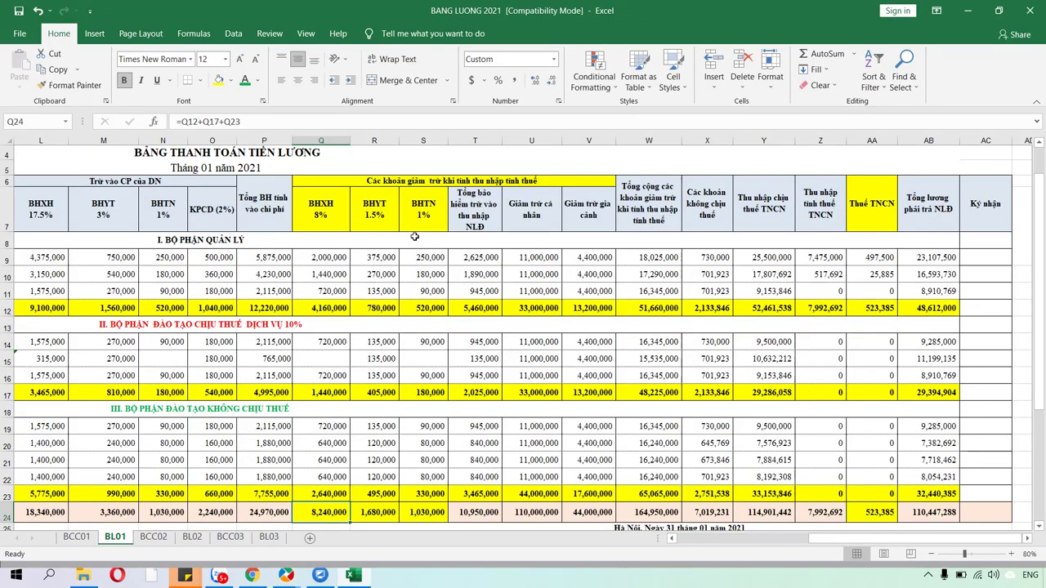
drag(323, 225, 429, 215)
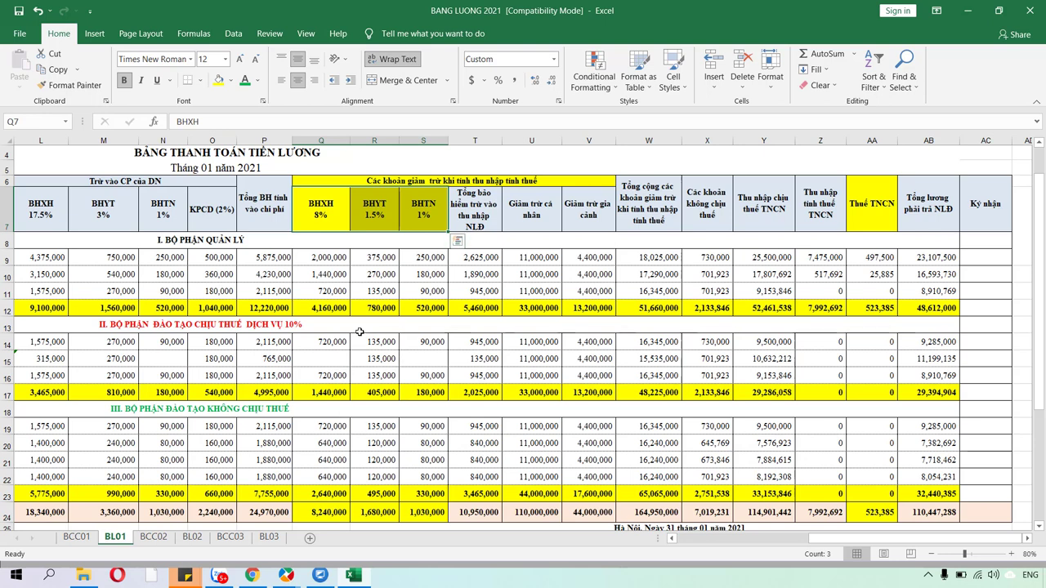
click(331, 512)
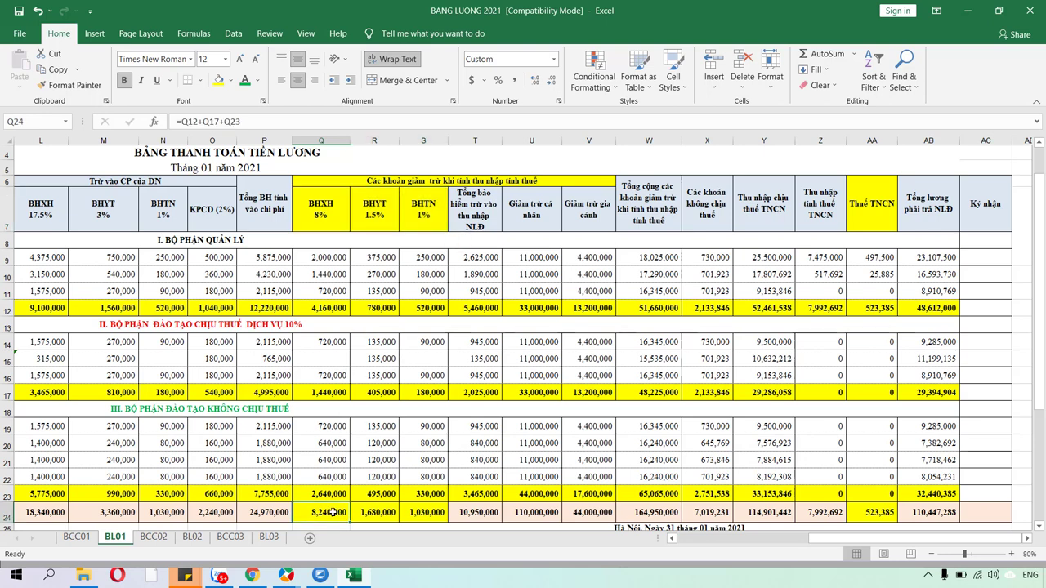
click(382, 518)
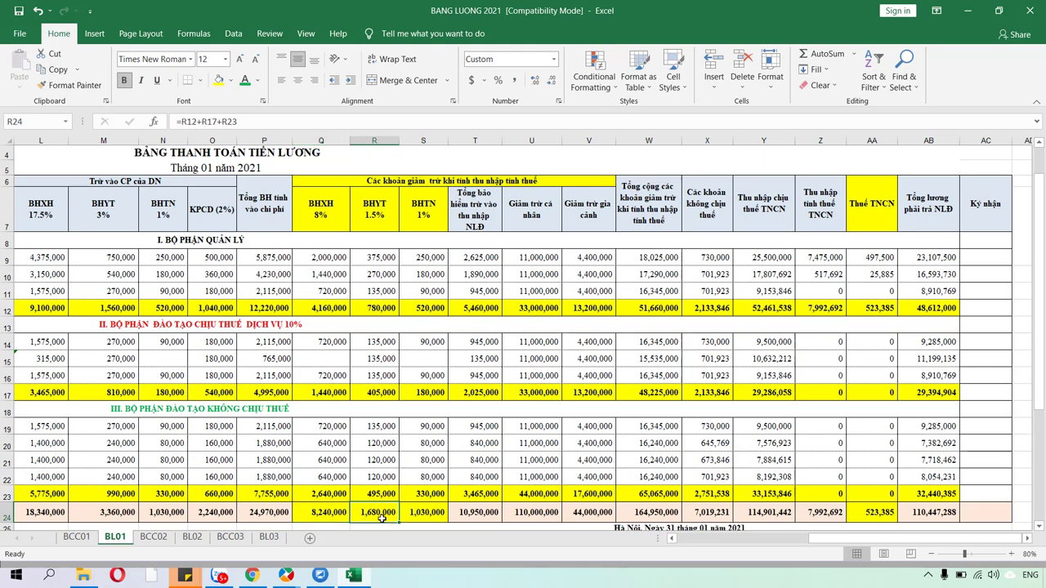
click(320, 575)
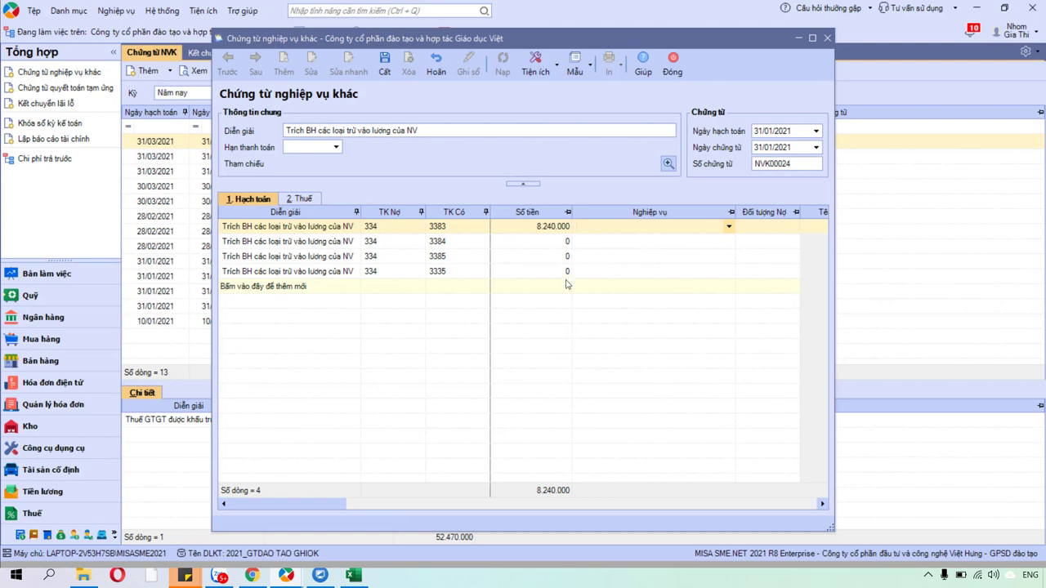
click(541, 243)
text(1,68)
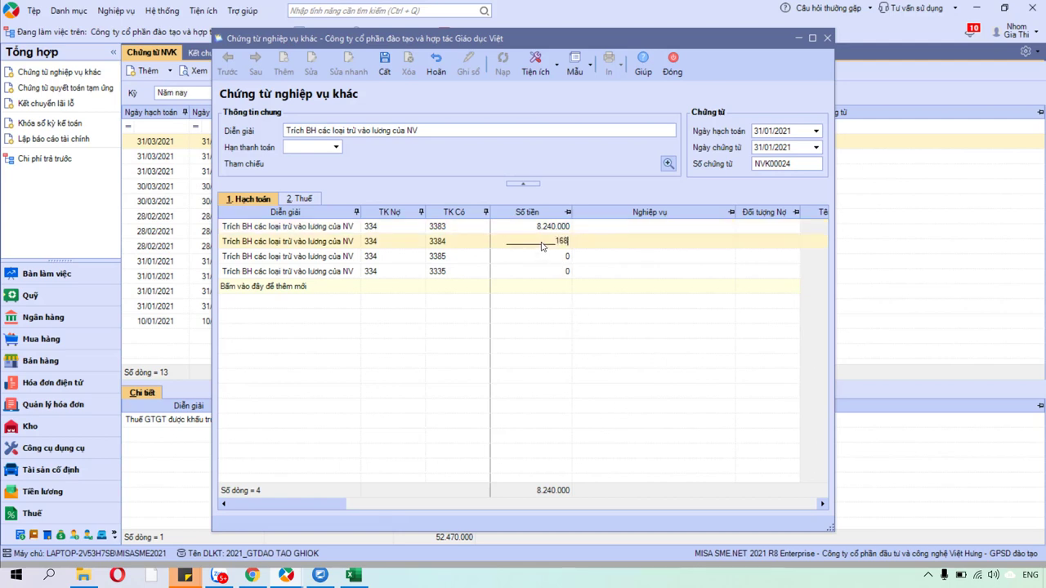
text(0,000)
- Look up the BHTN 1% total in the Excel payroll and enter 1,030,000 as the amount of the 3385 line
key(alt+Tab)
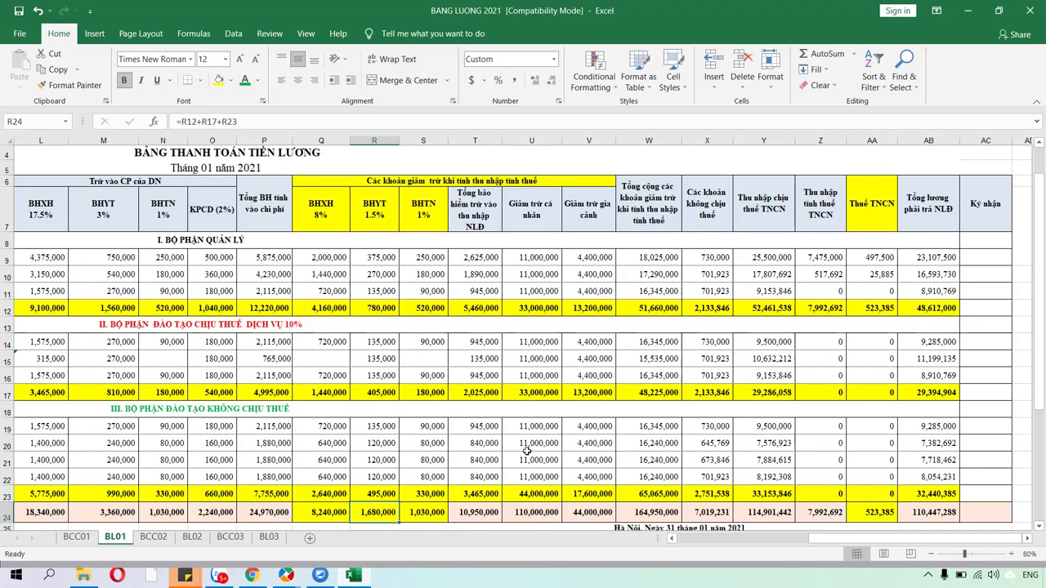
click(446, 515)
mouse_move(304, 575)
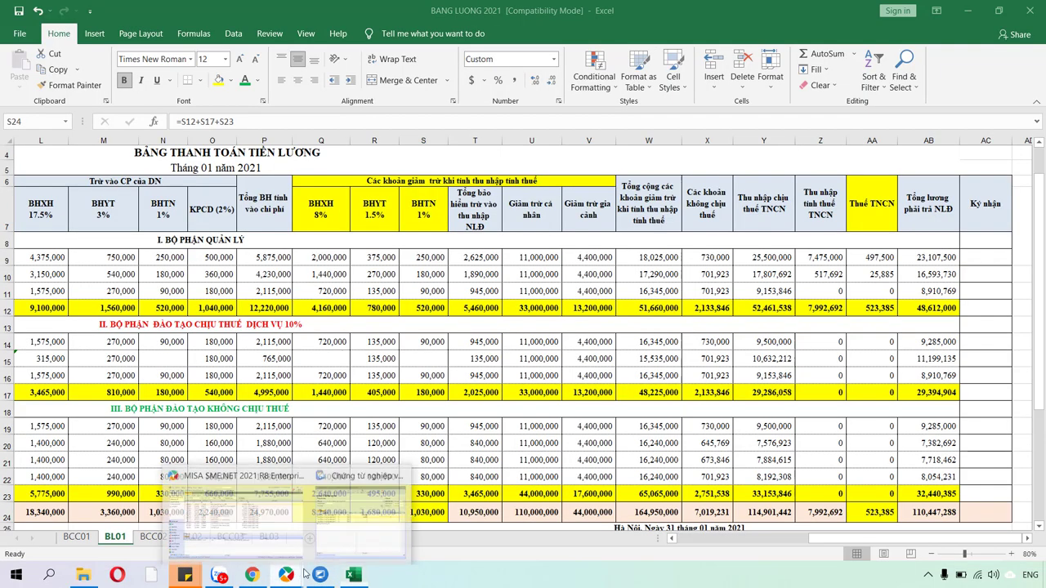
click(360, 515)
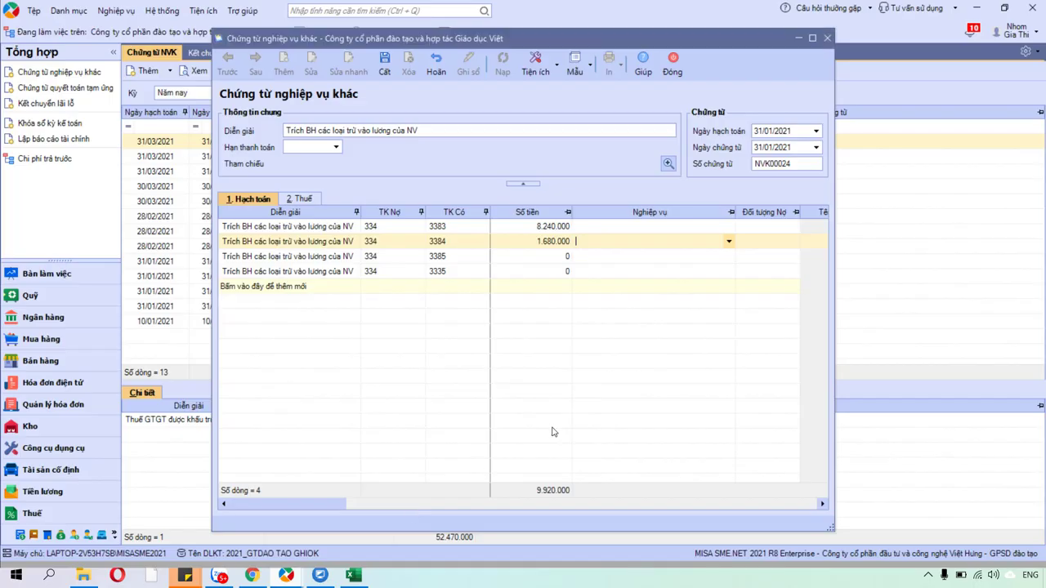
click(554, 259)
text(1,0)
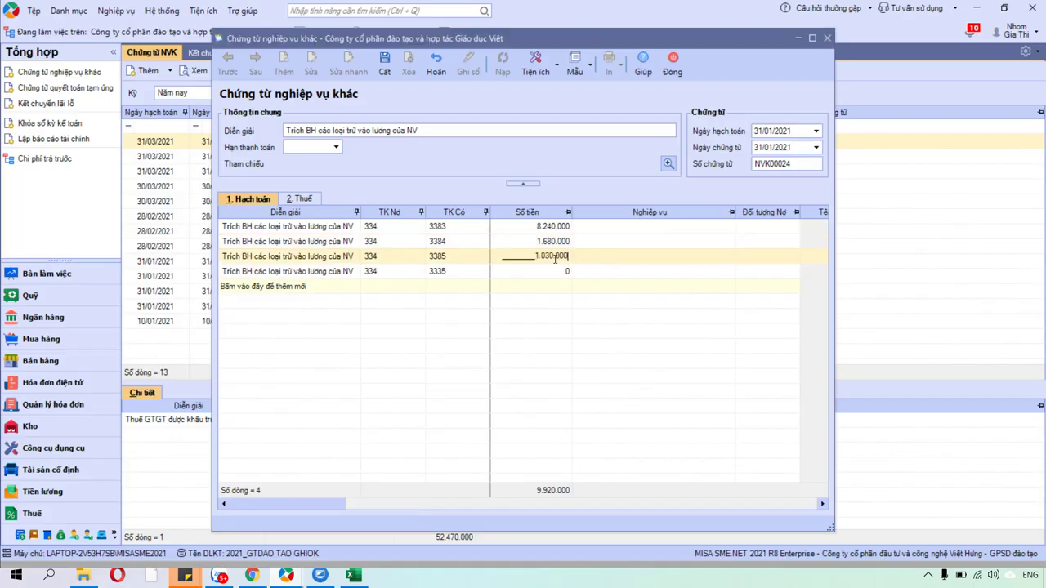
text(30,000)
key(Return)
- Look up the Thuế TNCN total in the Excel payroll and enter 523,385 as the amount of the 3335 line
key(alt+Tab)
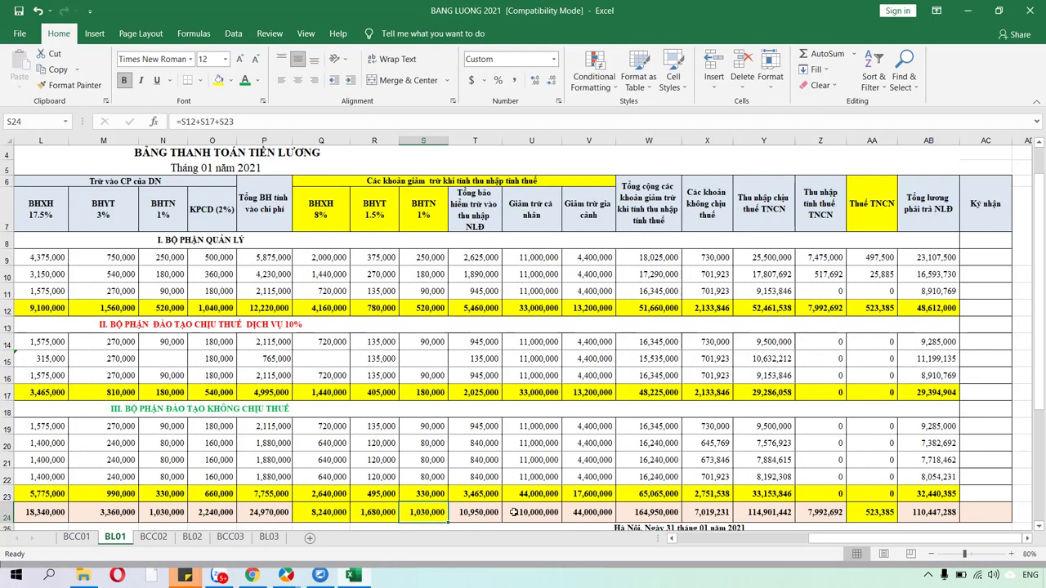
click(872, 512)
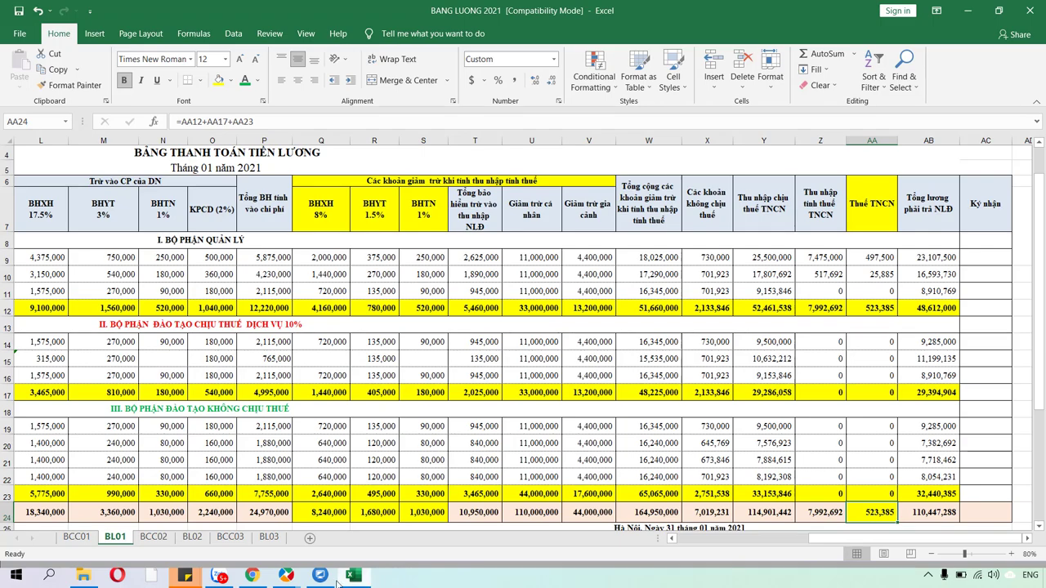
mouse_move(296, 576)
click(385, 529)
text(5)
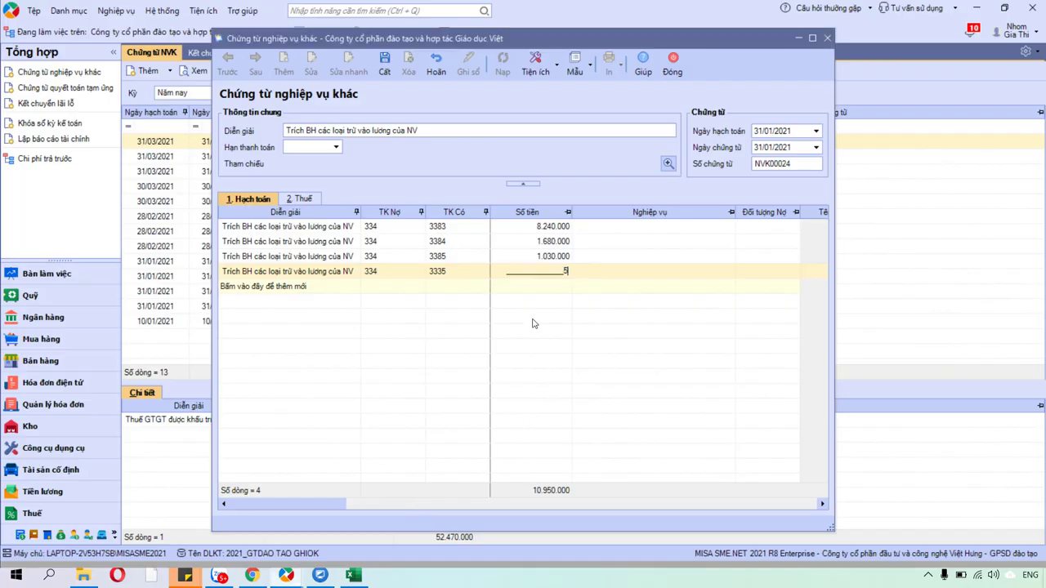
text(23,385)
- Check the combined BHXH, BHYT, BHTN and Thuế TNCN totals in Excel against the voucher total and save the voucher
click(353, 575)
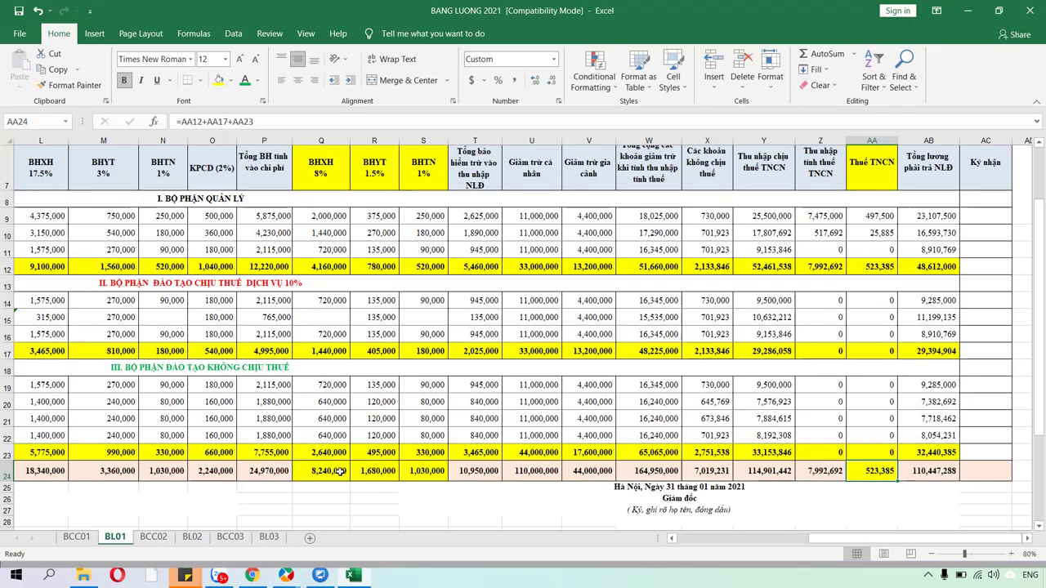
drag(321, 470, 425, 471)
ctrl+click(871, 472)
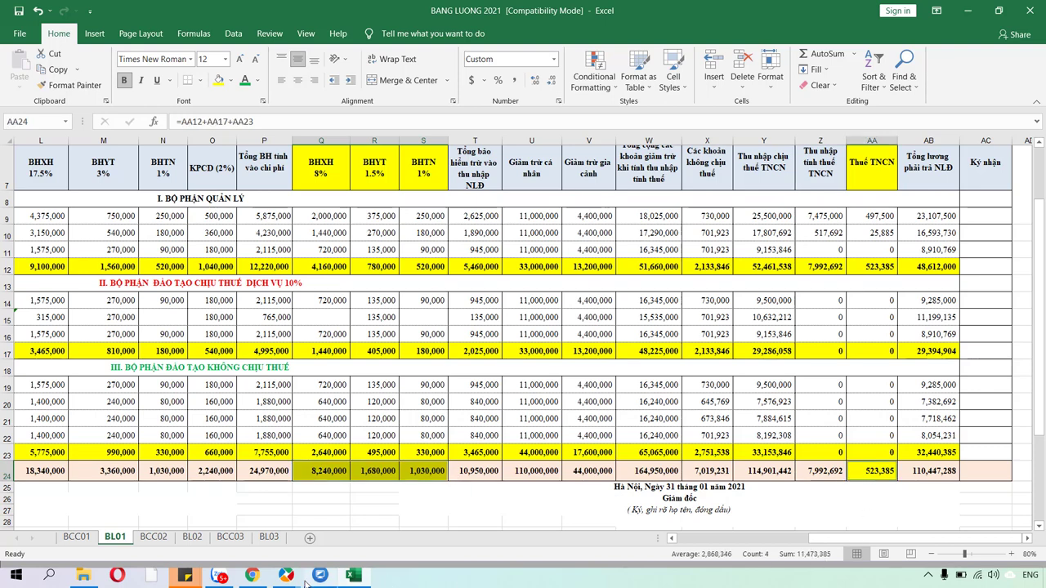
mouse_move(285, 576)
click(363, 517)
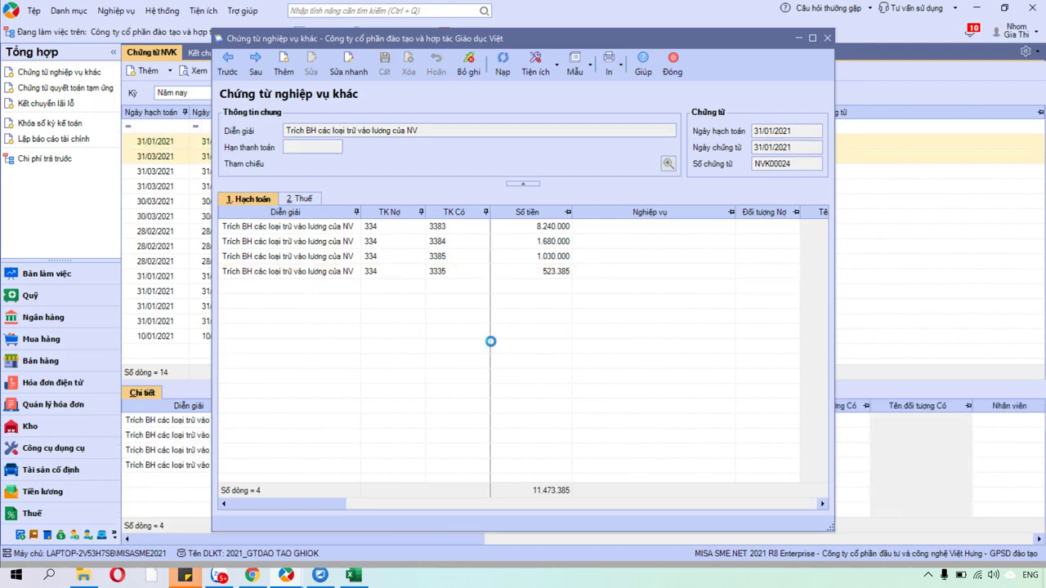
click(389, 237)
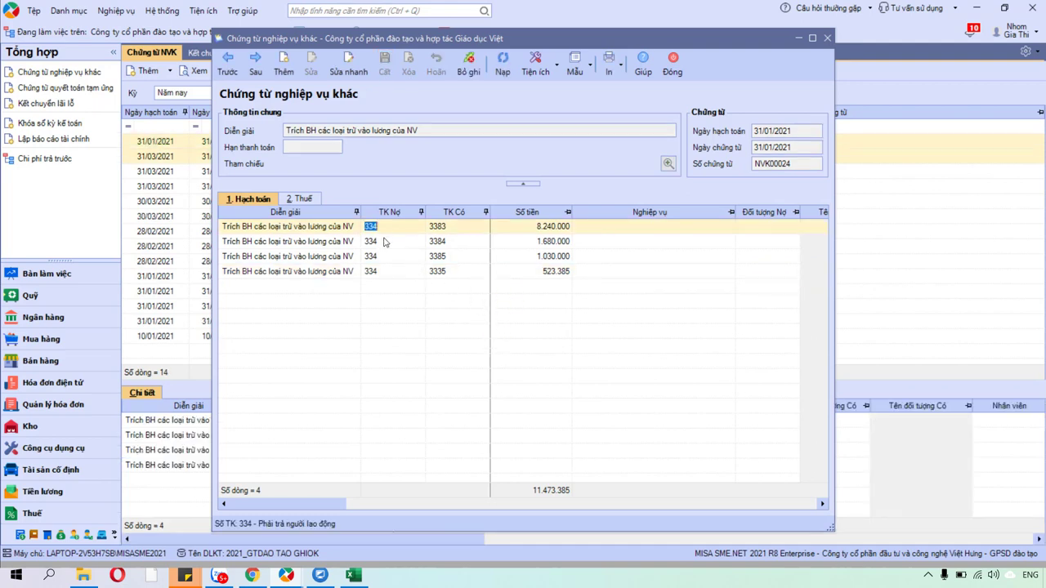
- Review the debit and credit accounts on the saved employee insurance deduction voucher and maximize its window
click(382, 256)
click(442, 226)
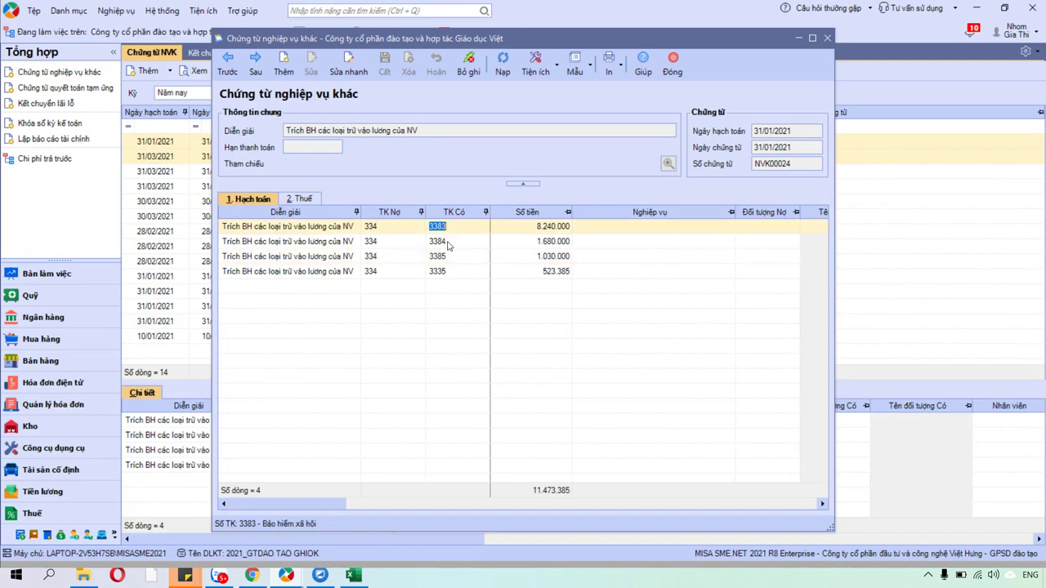
click(449, 243)
click(450, 270)
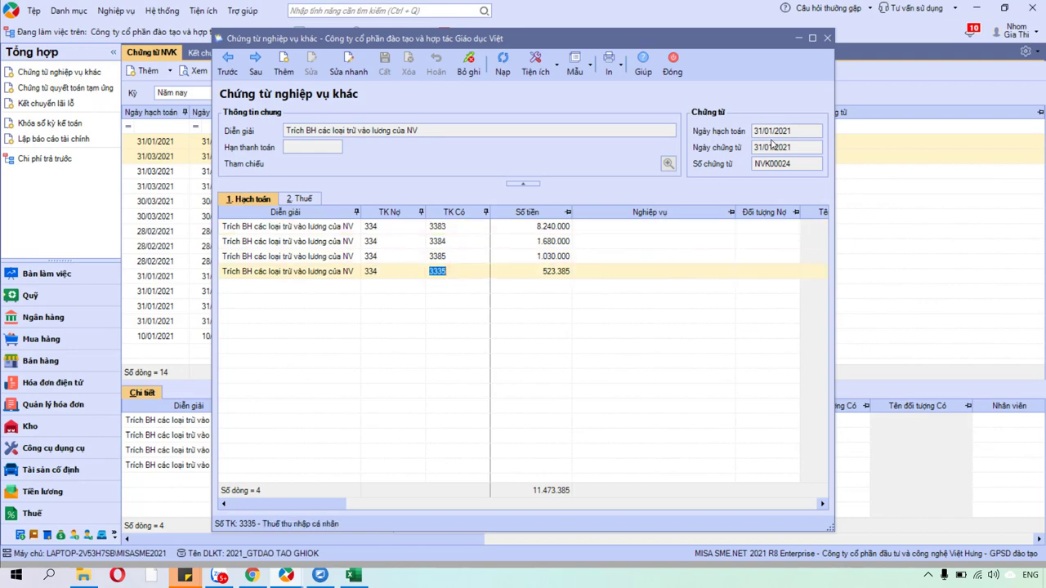
click(812, 37)
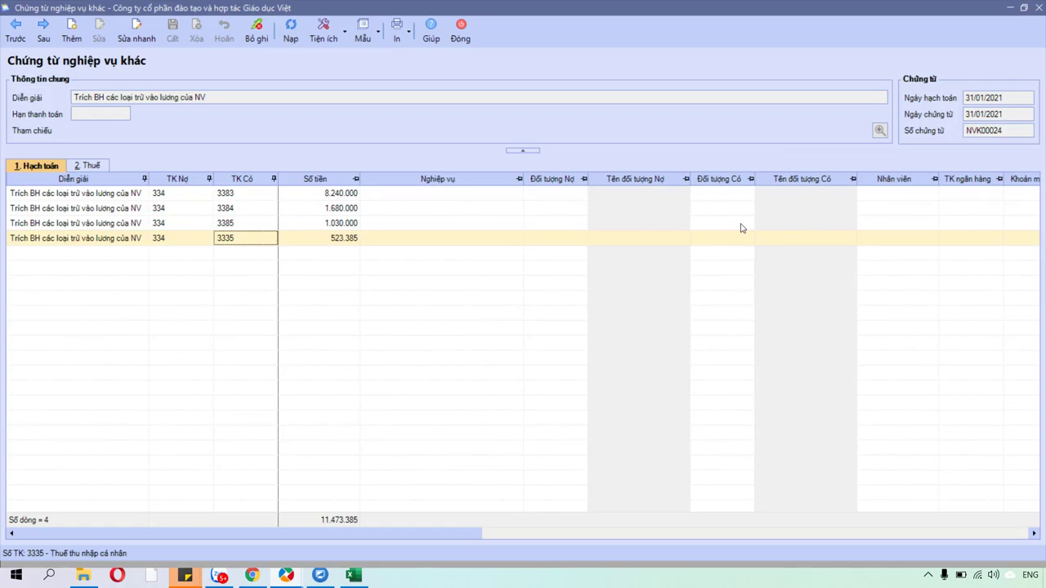
- Switch to the course documents in Chrome and examine the Phiếu chi: 12 salary payment slip and the UNC: 31/01 payment order
key(alt+Tab)
click(854, 380)
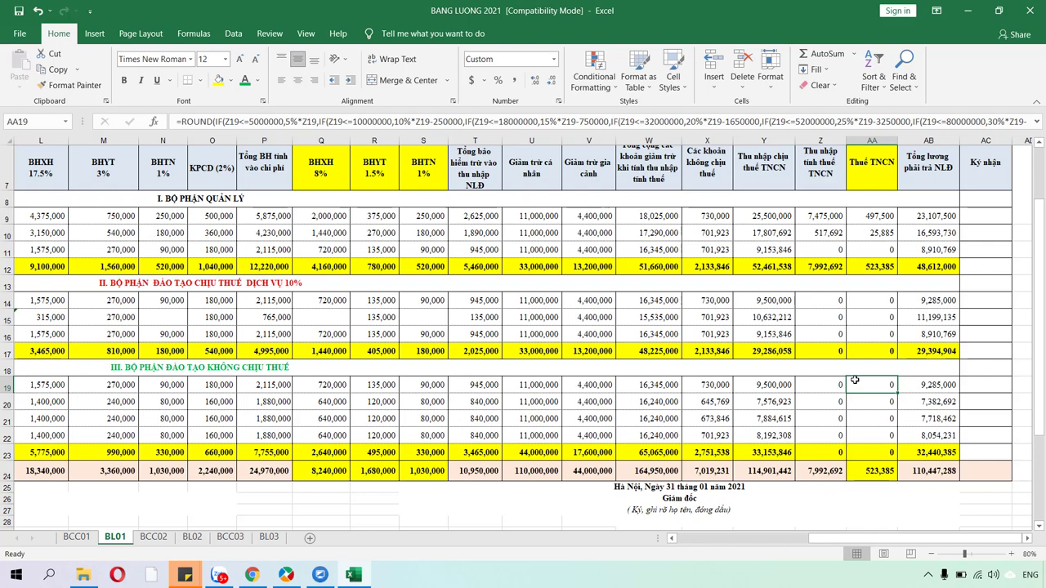
click(262, 565)
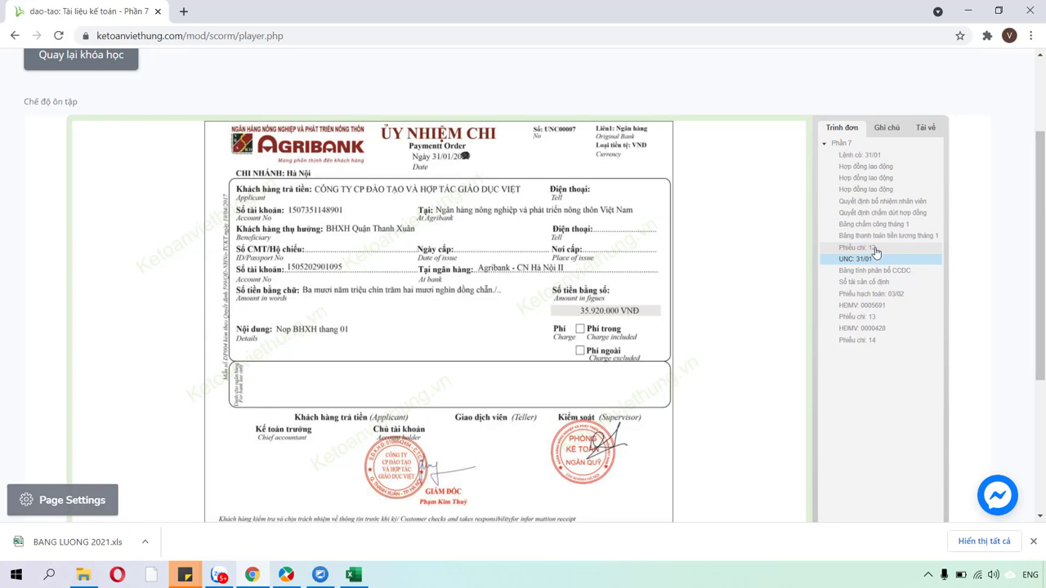
click(872, 249)
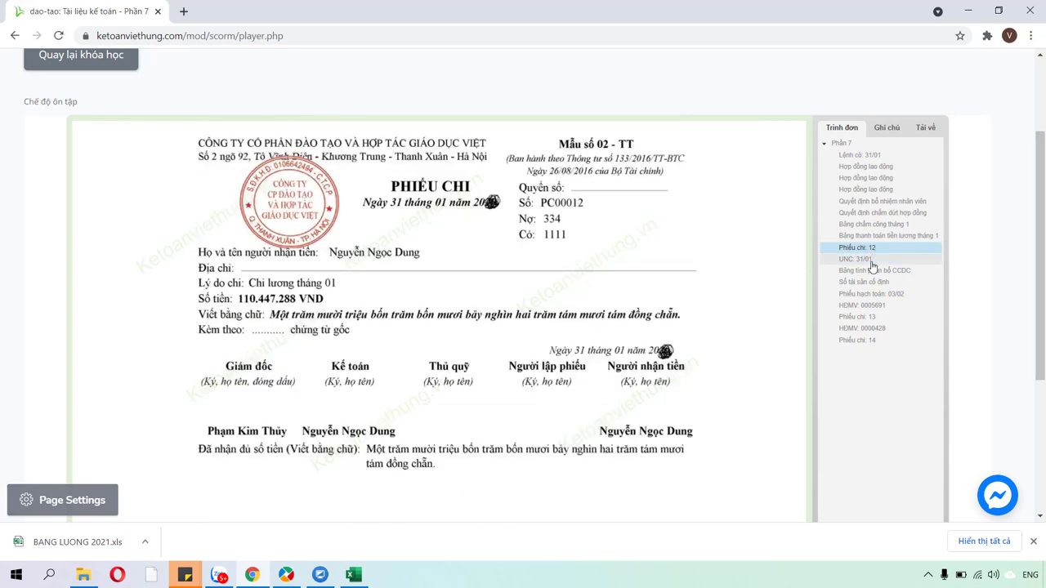
click(873, 259)
click(872, 249)
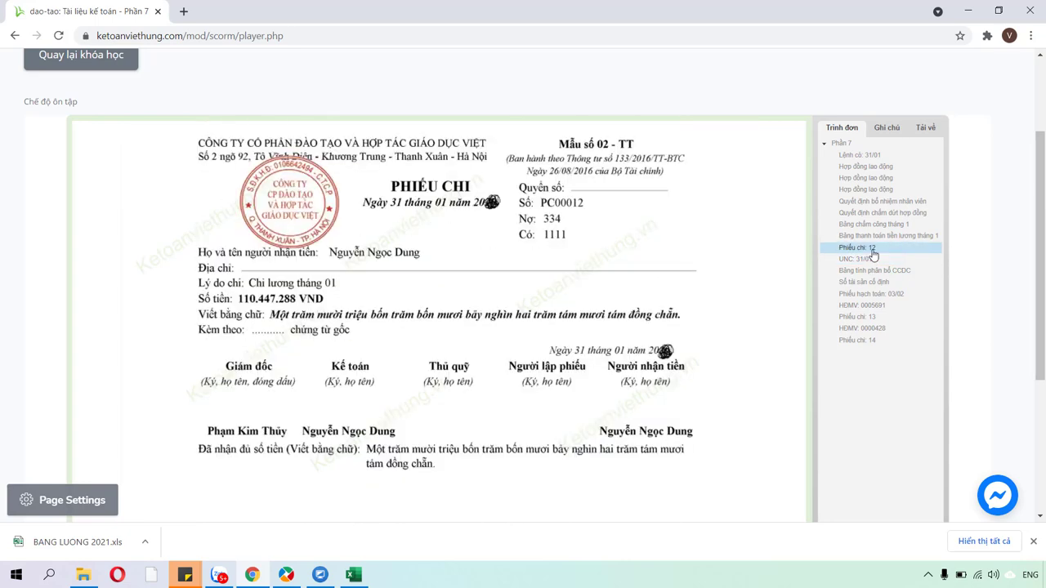
click(871, 262)
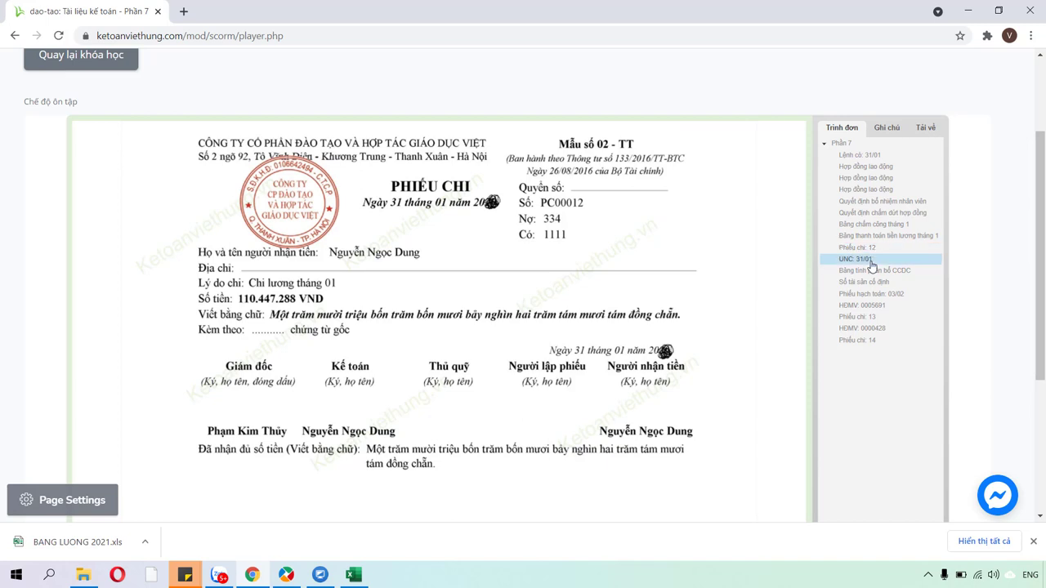